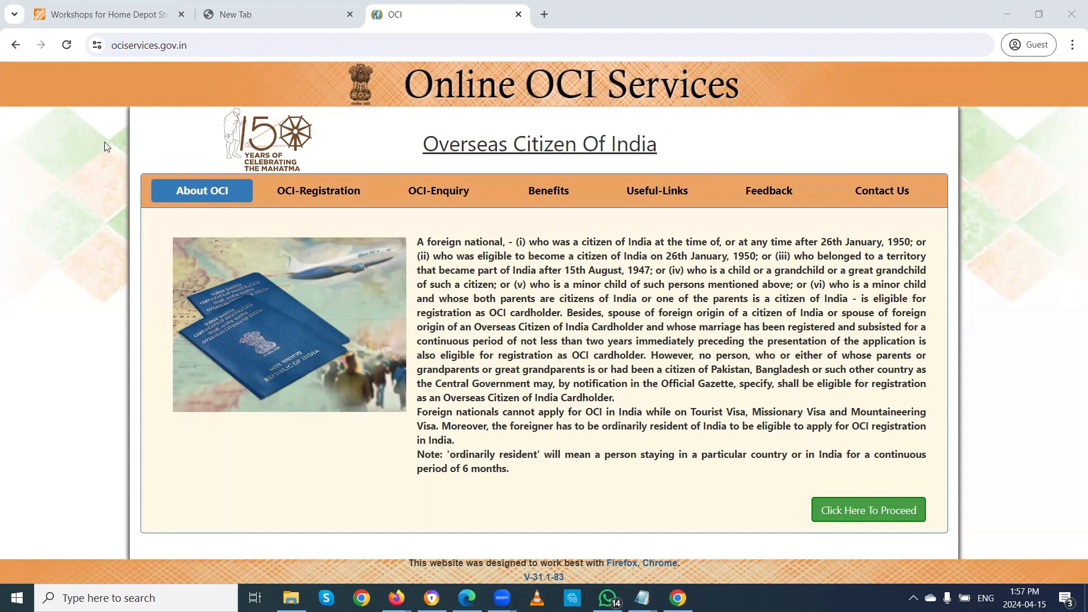
Step: Close the Workshops and New Tab browser tabs and switch to the OCI-Registration section
{"action": "left_click", "coordinate": [182, 15]}
{"action": "left_click", "coordinate": [182, 15]}
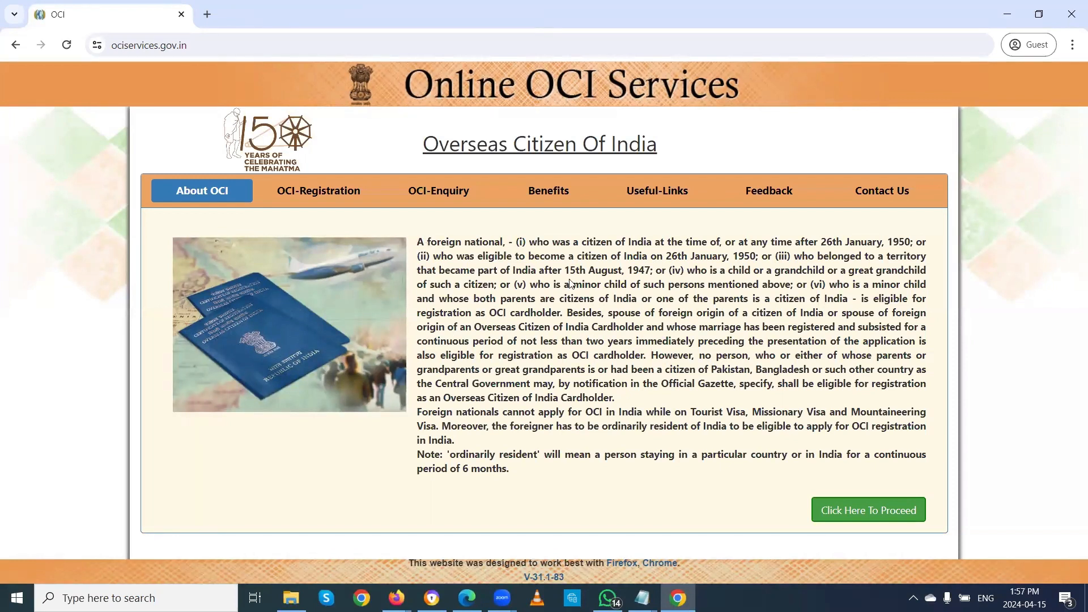
{"action": "left_click", "coordinate": [312, 195]}
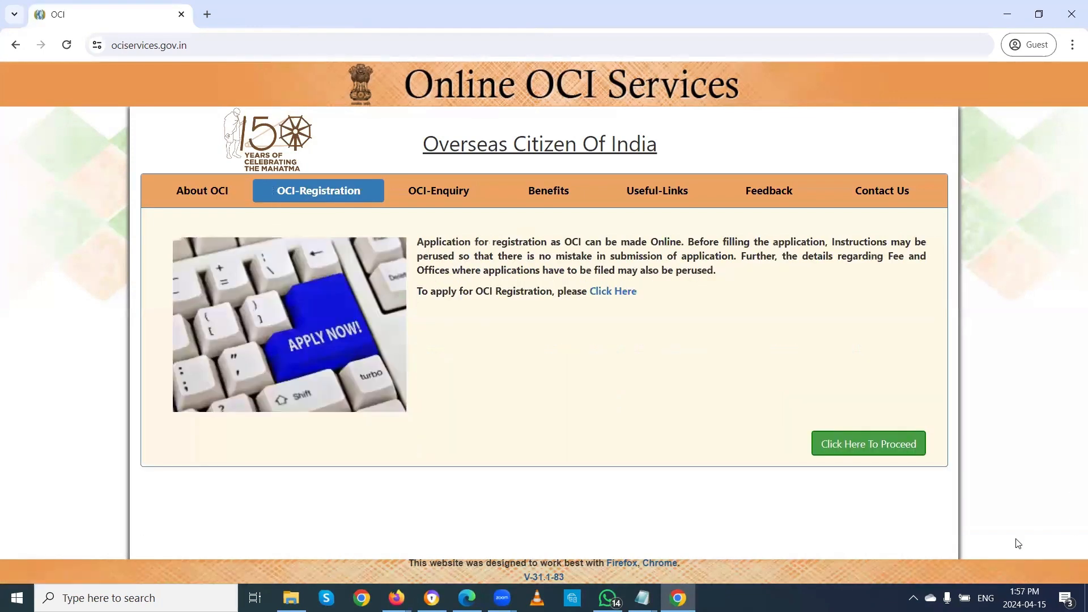
Step: Proceed to the OCI services welcome page and start a New OCI Registration
{"action": "left_click", "coordinate": [877, 449]}
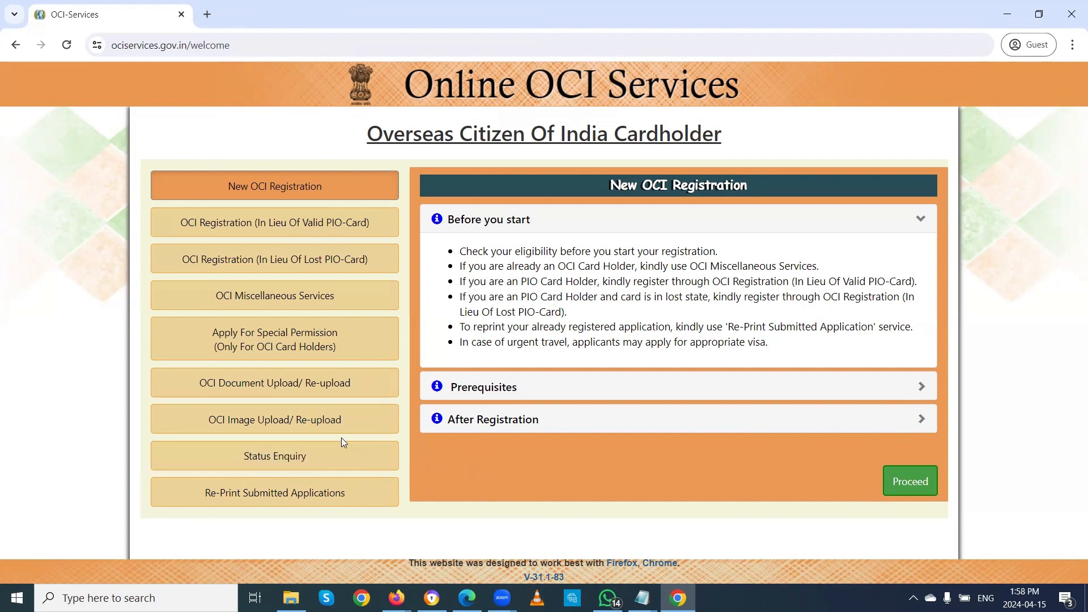
{"action": "left_click", "coordinate": [911, 480]}
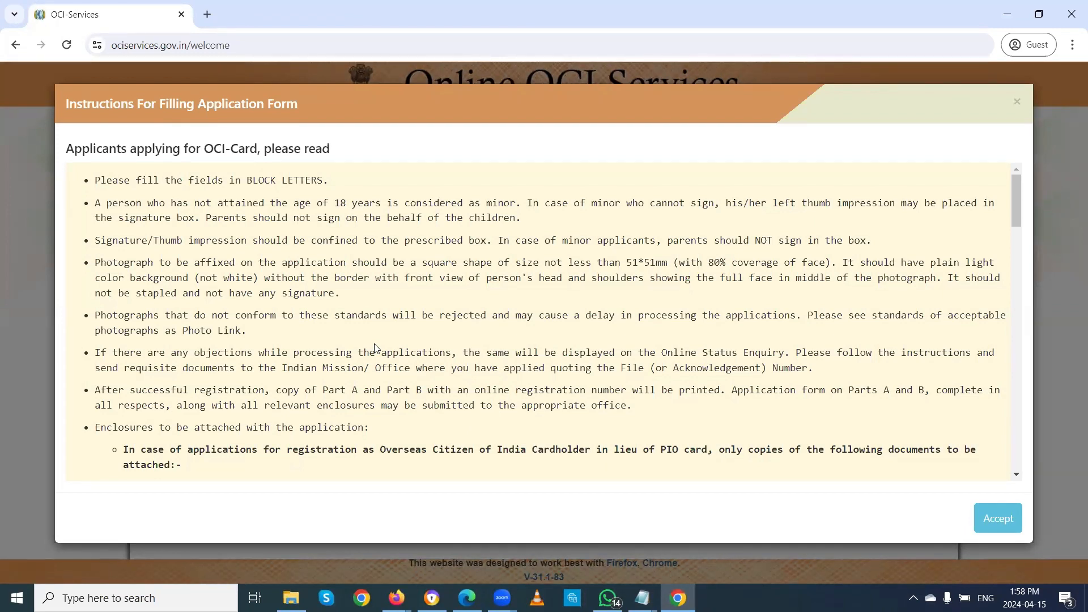
Step: Read the application-form instructions, tick 'I have read the instructions', and accept them
{"action": "scroll", "coordinate": [374, 349], "scroll_direction": "down", "scroll_amount": 3}
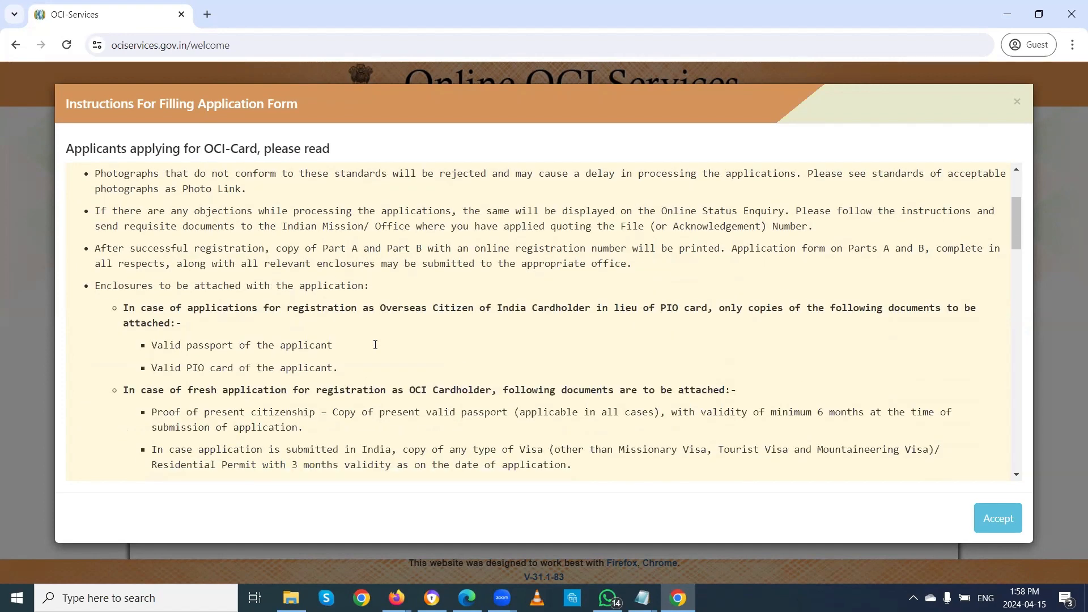
{"action": "scroll", "coordinate": [374, 348], "scroll_direction": "down", "scroll_amount": 3}
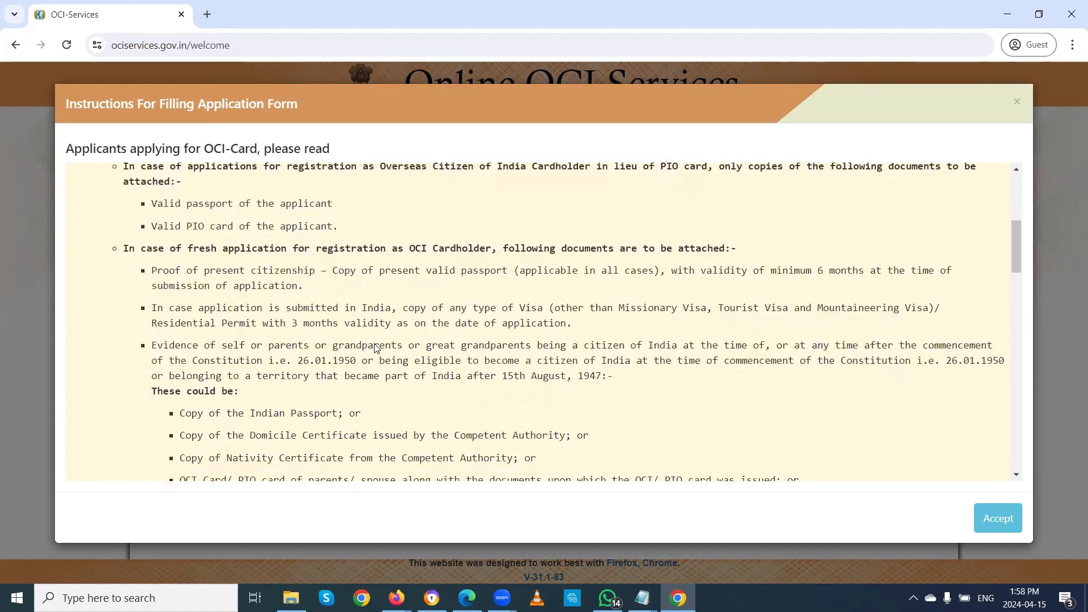
{"action": "scroll", "coordinate": [376, 345], "scroll_direction": "down", "scroll_amount": 4}
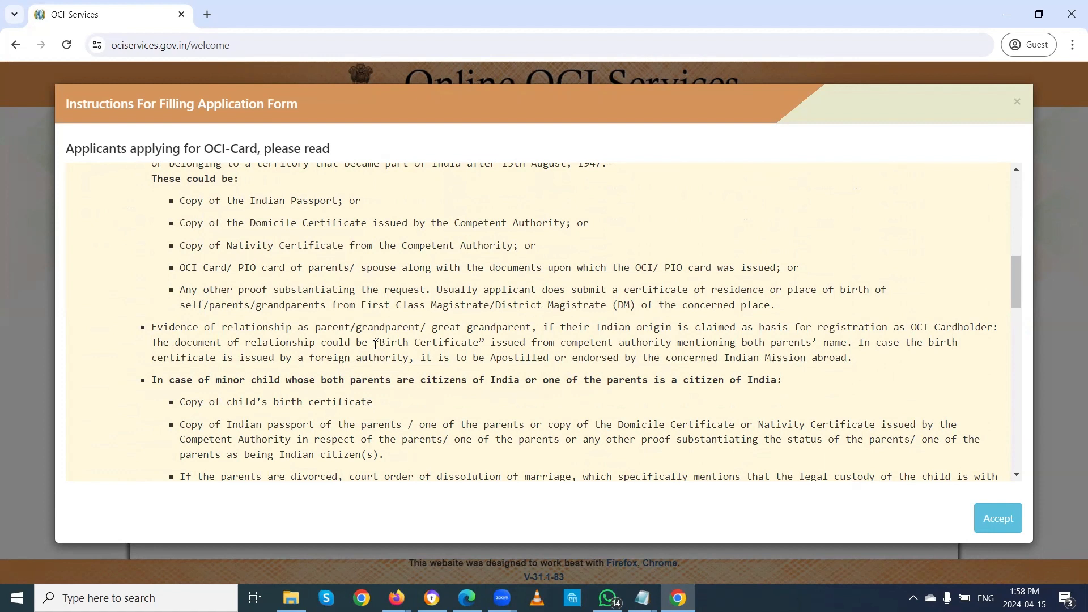
{"action": "scroll", "coordinate": [376, 344], "scroll_direction": "up", "scroll_amount": 10}
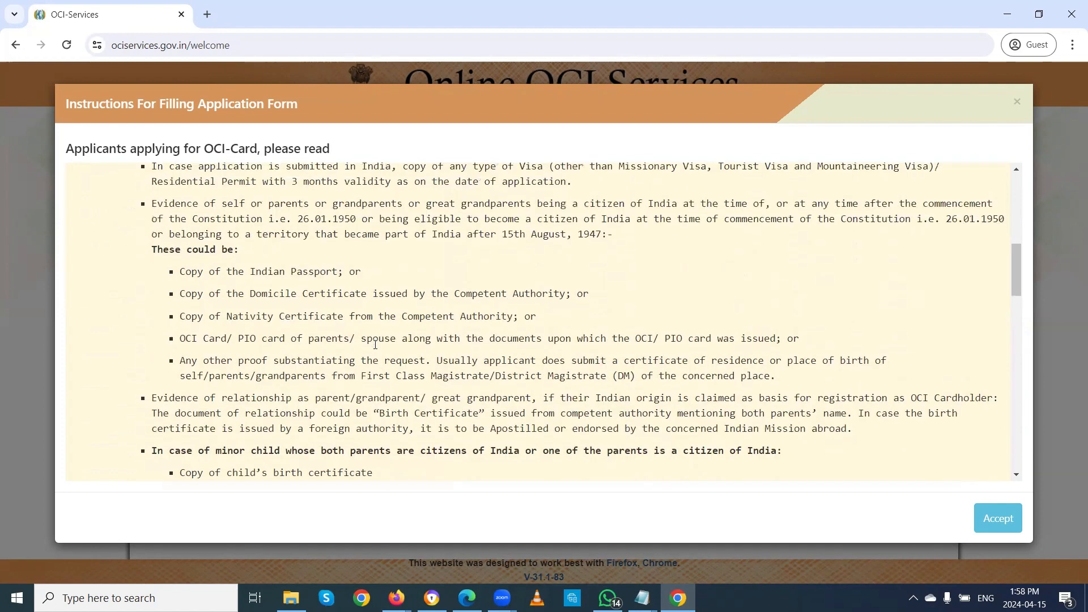
{"action": "scroll", "coordinate": [376, 348], "scroll_direction": "up", "scroll_amount": 2}
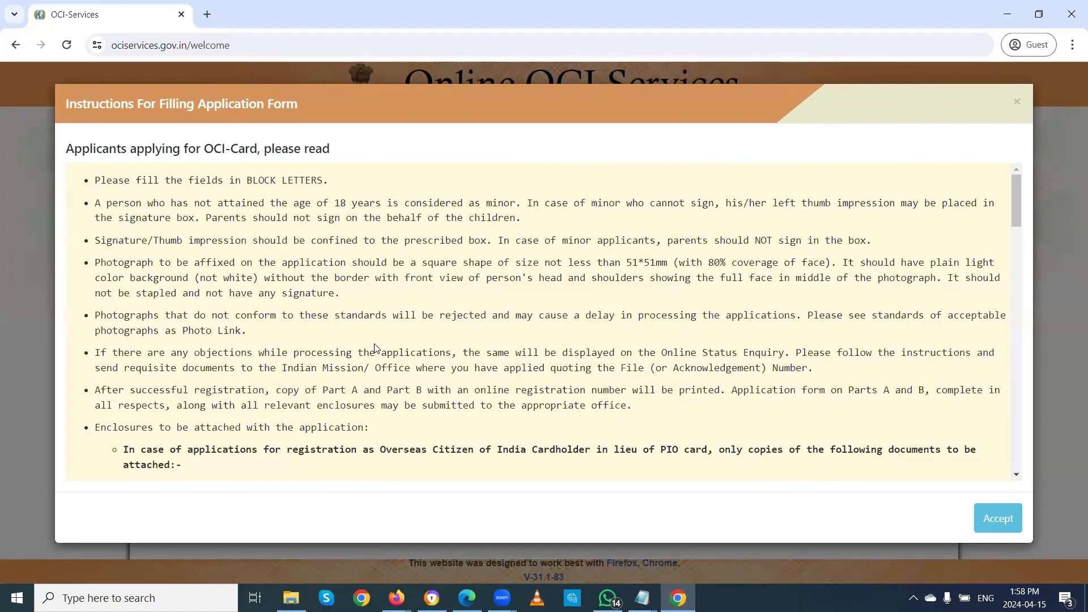
{"action": "scroll", "coordinate": [376, 348], "scroll_direction": "down", "scroll_amount": 8}
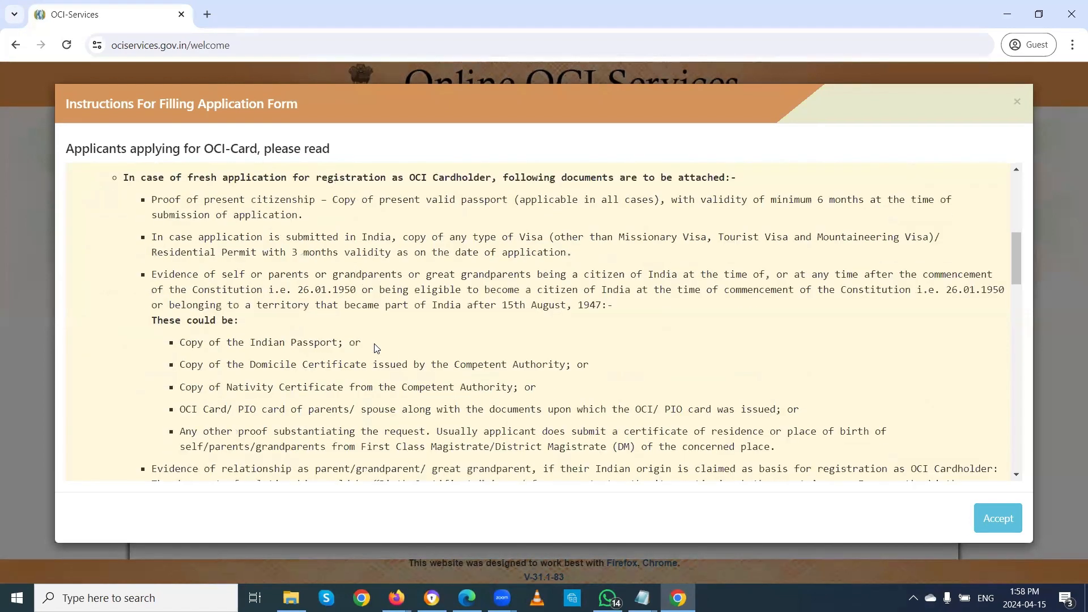
{"action": "scroll", "coordinate": [377, 348], "scroll_direction": "down", "scroll_amount": 15}
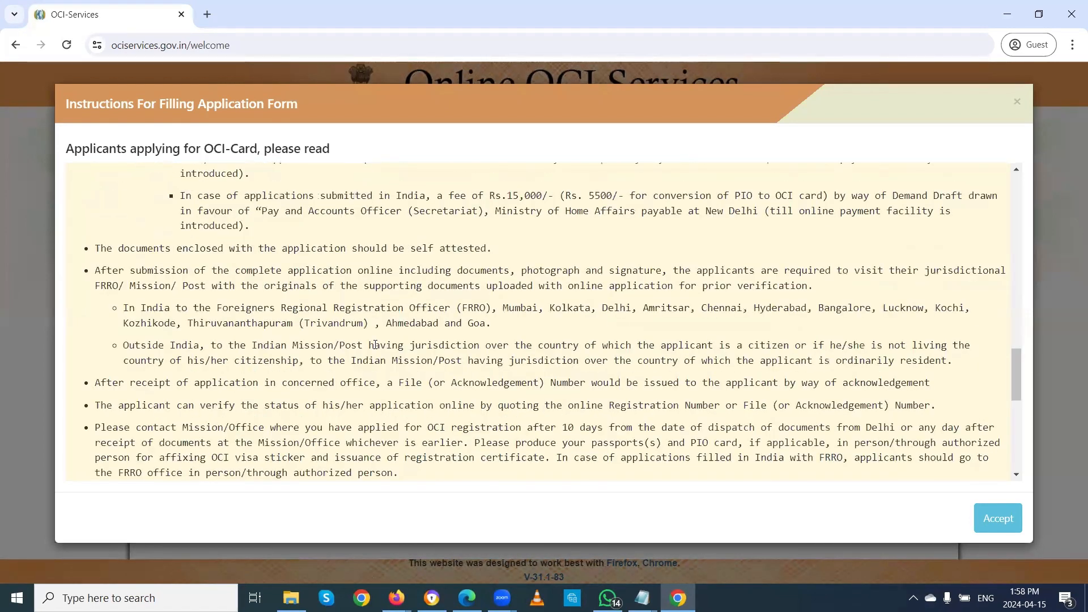
{"action": "scroll", "coordinate": [376, 344], "scroll_direction": "up", "scroll_amount": 5}
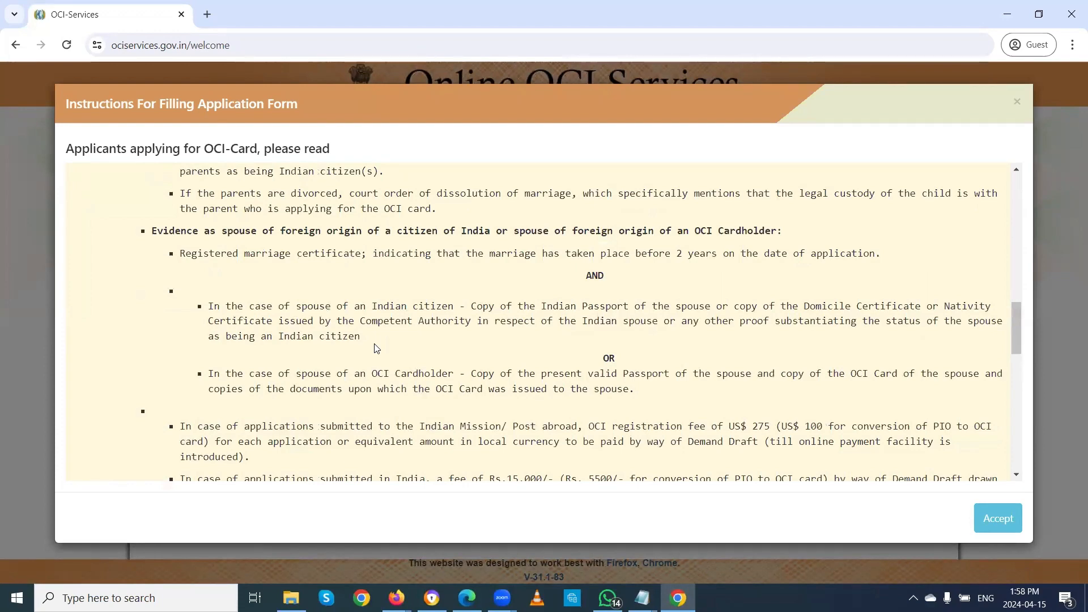
{"action": "scroll", "coordinate": [377, 348], "scroll_direction": "down", "scroll_amount": 3}
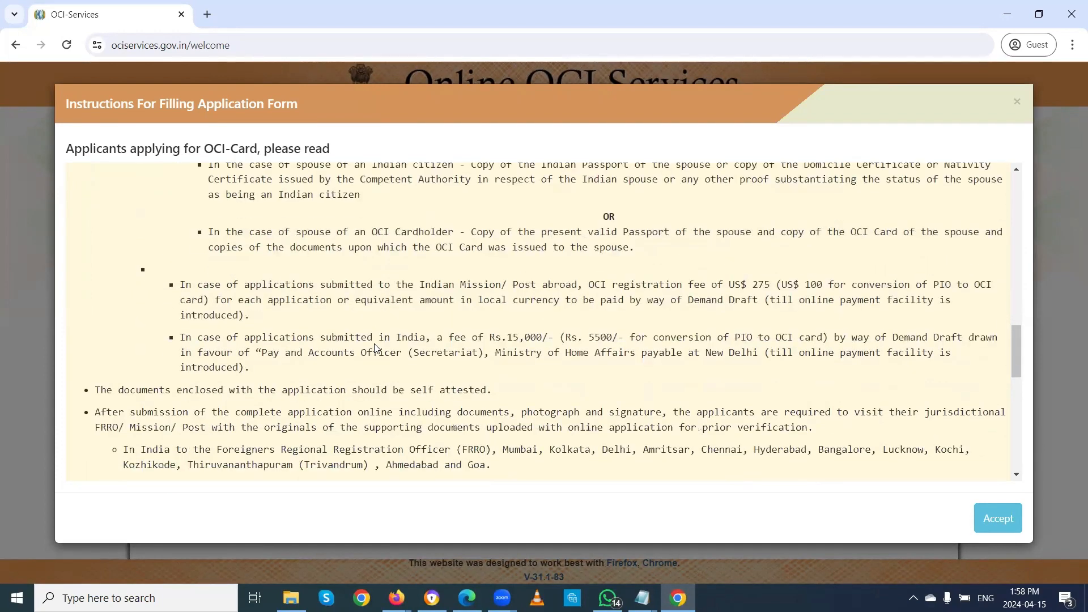
{"action": "scroll", "coordinate": [376, 347], "scroll_direction": "down", "scroll_amount": 4}
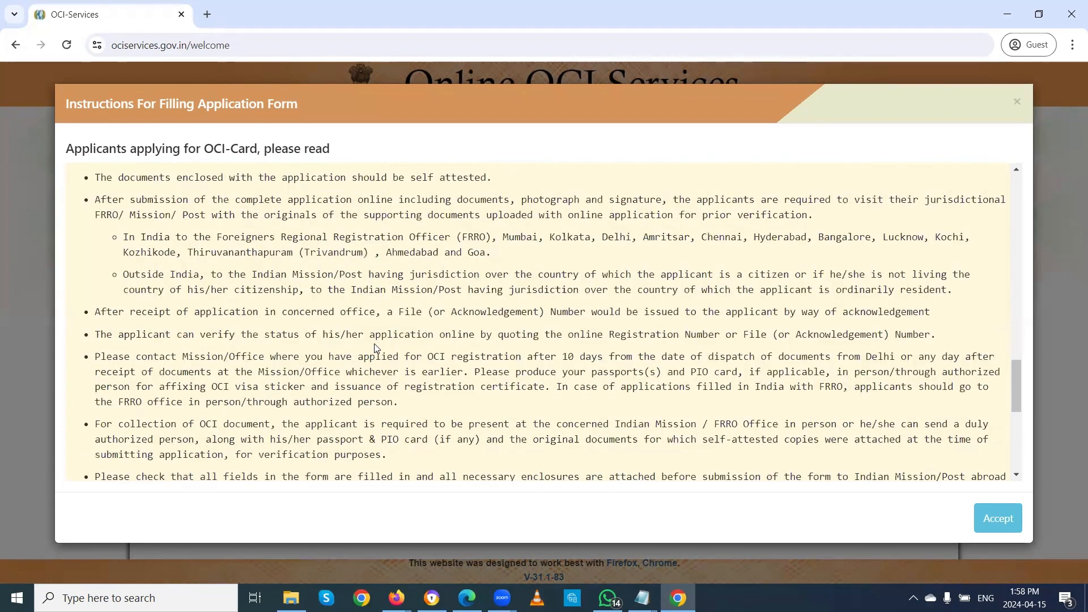
{"action": "scroll", "coordinate": [377, 348], "scroll_direction": "down", "scroll_amount": 5}
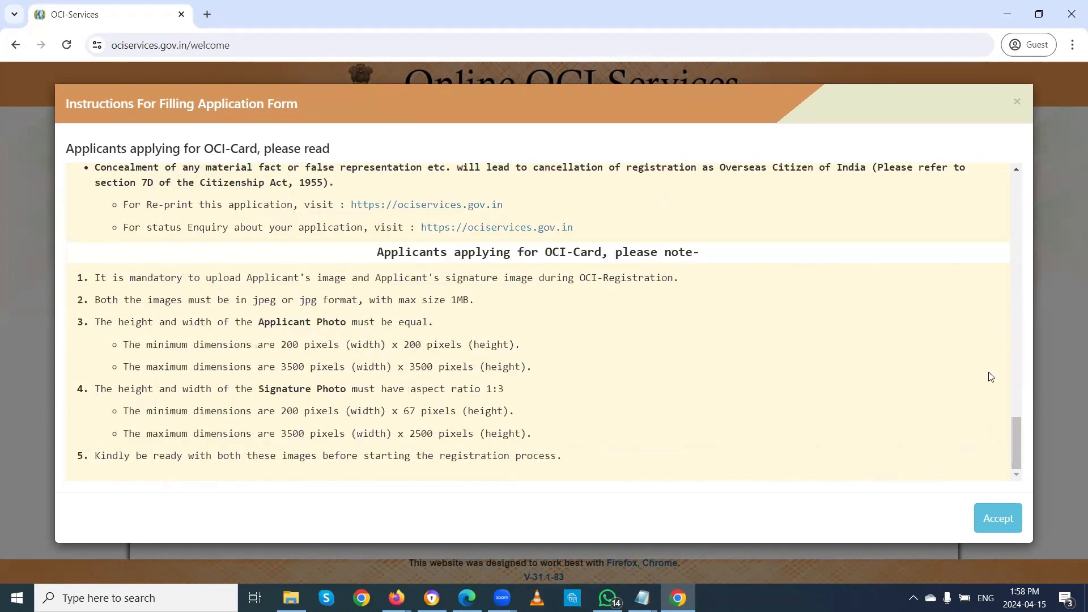
{"action": "left_click", "coordinate": [1001, 518]}
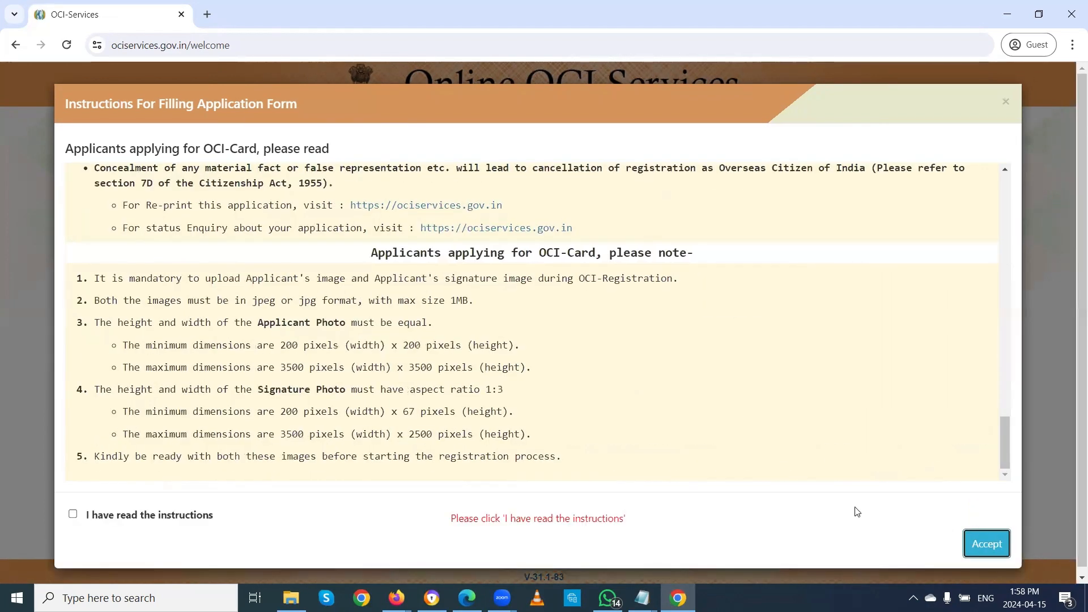
{"action": "left_click", "coordinate": [73, 514]}
{"action": "left_click", "coordinate": [999, 530]}
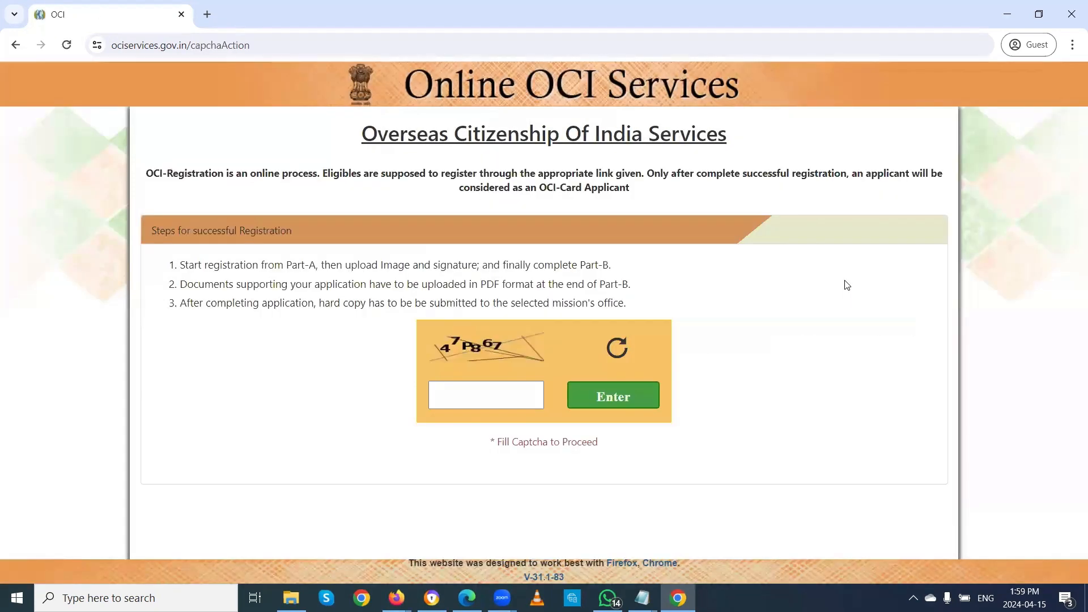
Step: Enter the displayed captcha characters and submit them
{"action": "left_click", "coordinate": [466, 396]}
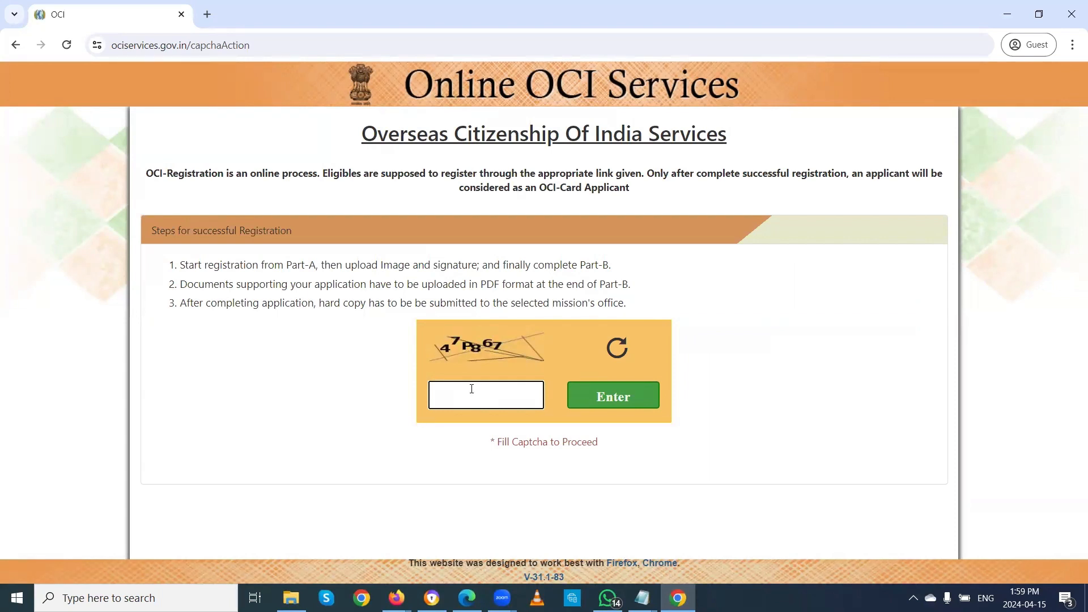
{"action": "type", "text": "47P867"}
{"action": "left_click", "coordinate": [612, 395]}
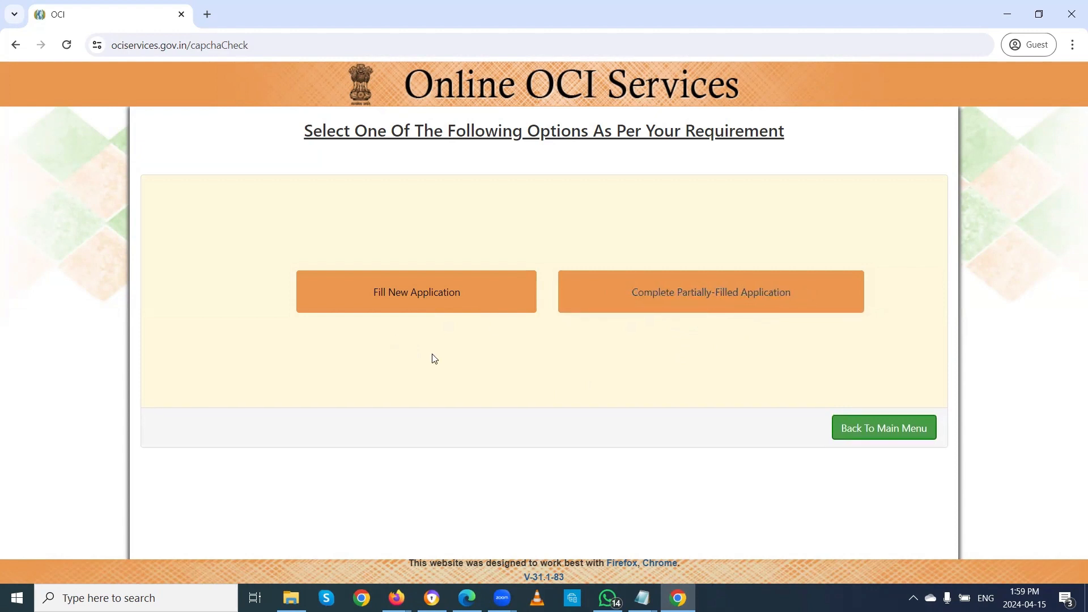
Step: Start a new application with Place of submission CANADA and Mission TORONTO
{"action": "left_click", "coordinate": [409, 299]}
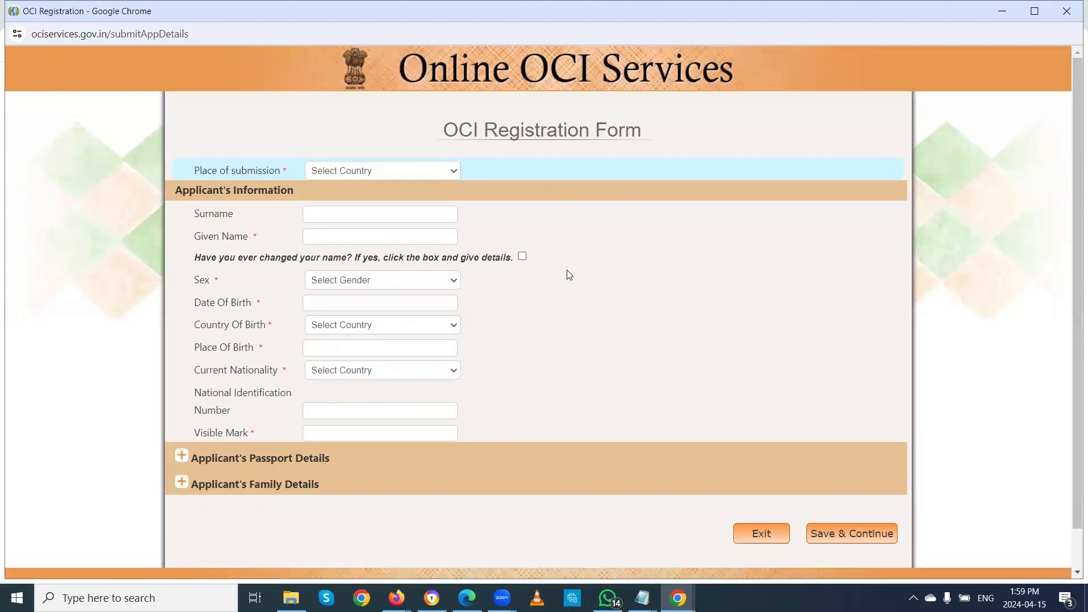
{"action": "left_click", "coordinate": [444, 171]}
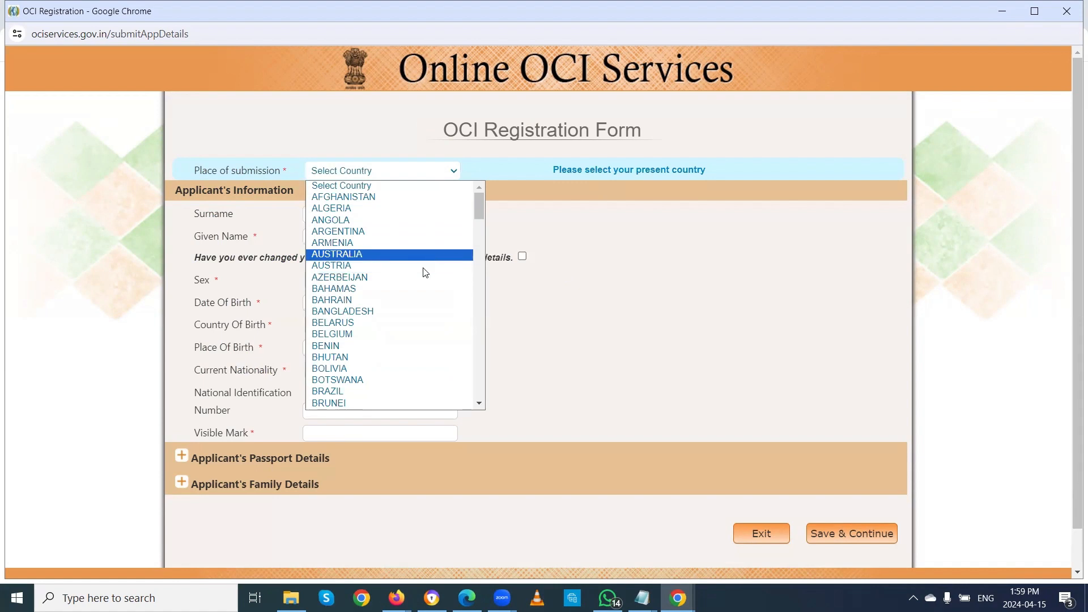
{"action": "scroll", "coordinate": [411, 285], "scroll_direction": "down", "scroll_amount": 5}
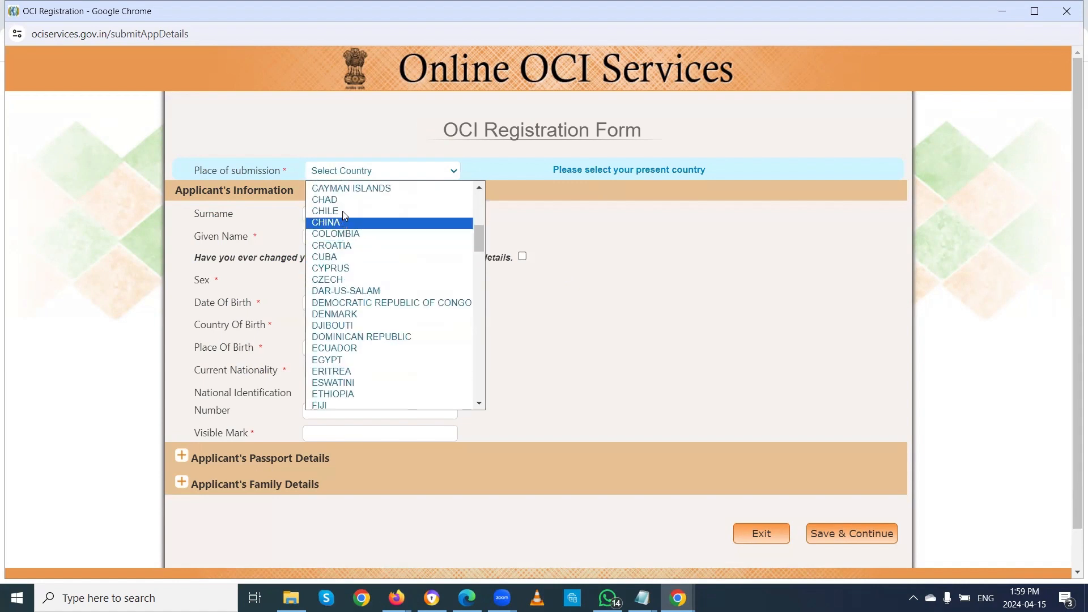
{"action": "scroll", "coordinate": [356, 217], "scroll_direction": "up", "scroll_amount": 3}
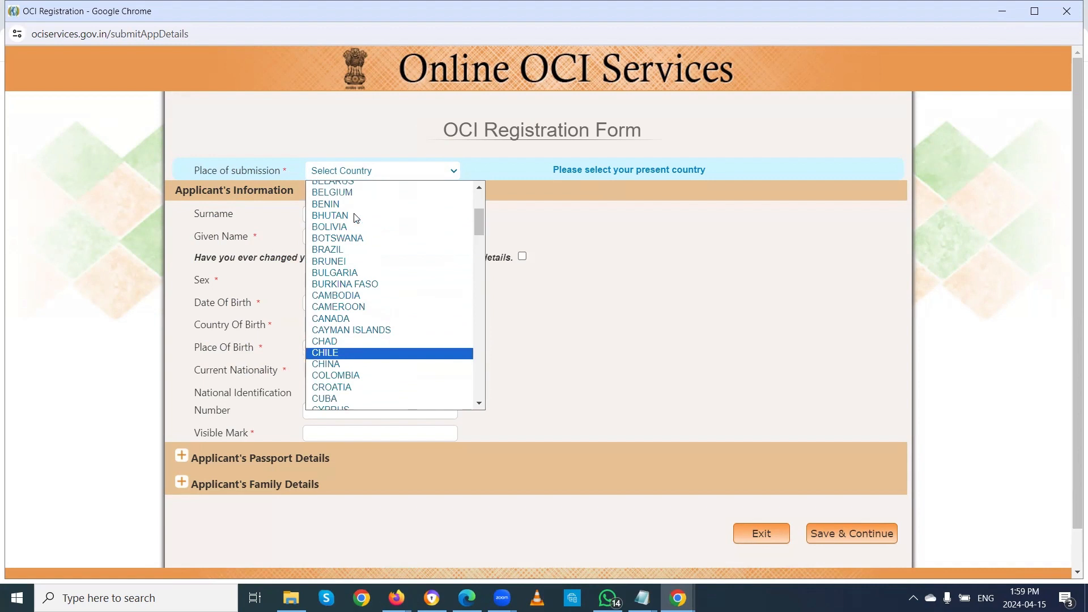
{"action": "left_click", "coordinate": [357, 319]}
{"action": "left_click", "coordinate": [395, 195]}
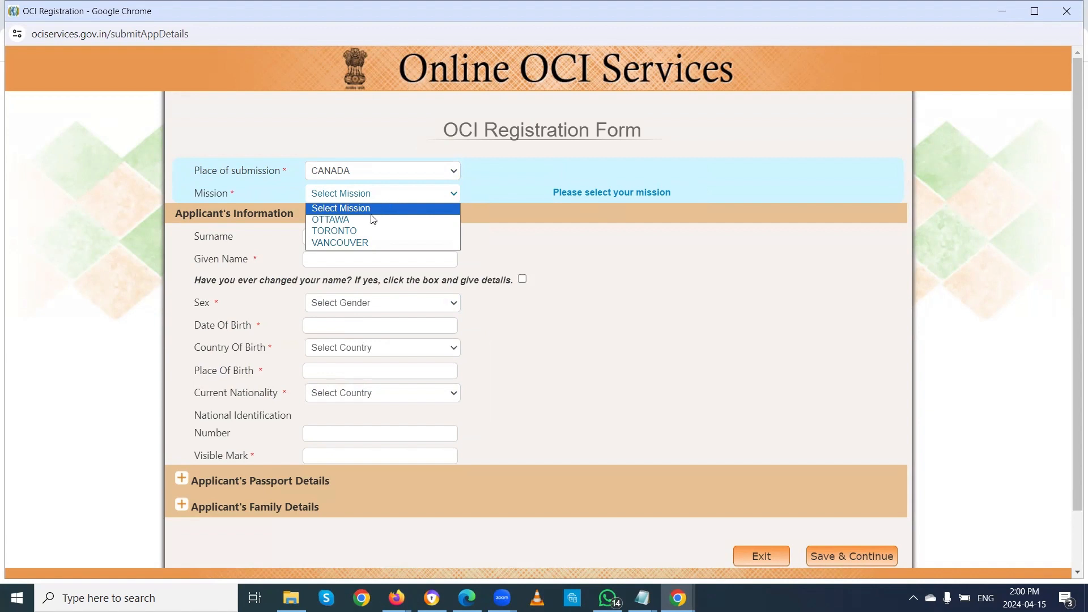
{"action": "left_click", "coordinate": [357, 231]}
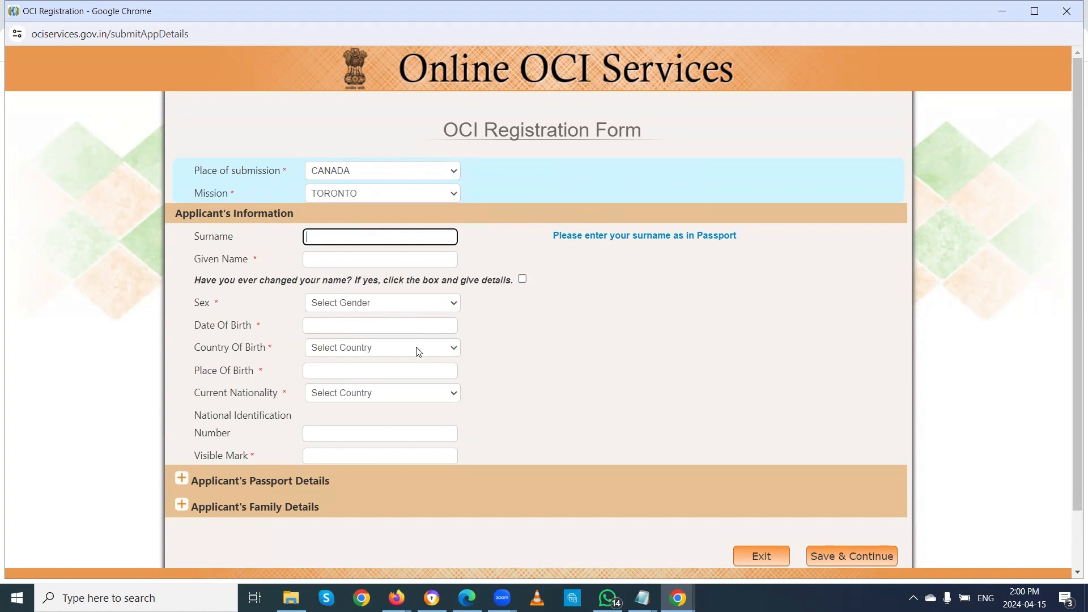
Step: Fill in the applicant's surname and given name, correcting a mistyped given name
{"action": "scroll", "coordinate": [417, 352], "scroll_direction": "down", "scroll_amount": 1}
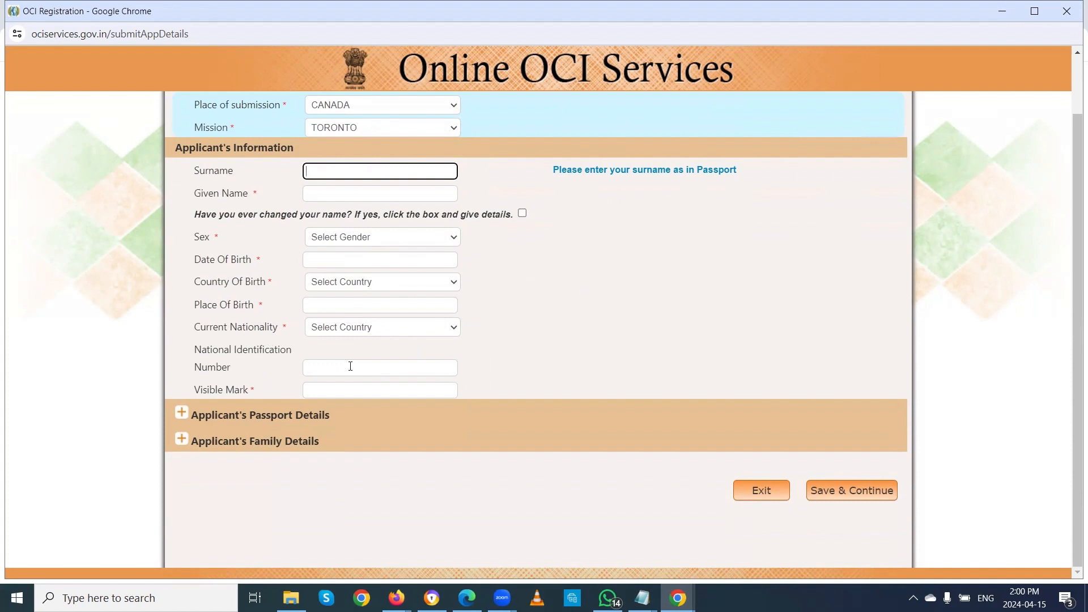
{"action": "scroll", "coordinate": [440, 262], "scroll_direction": "up", "scroll_amount": 2}
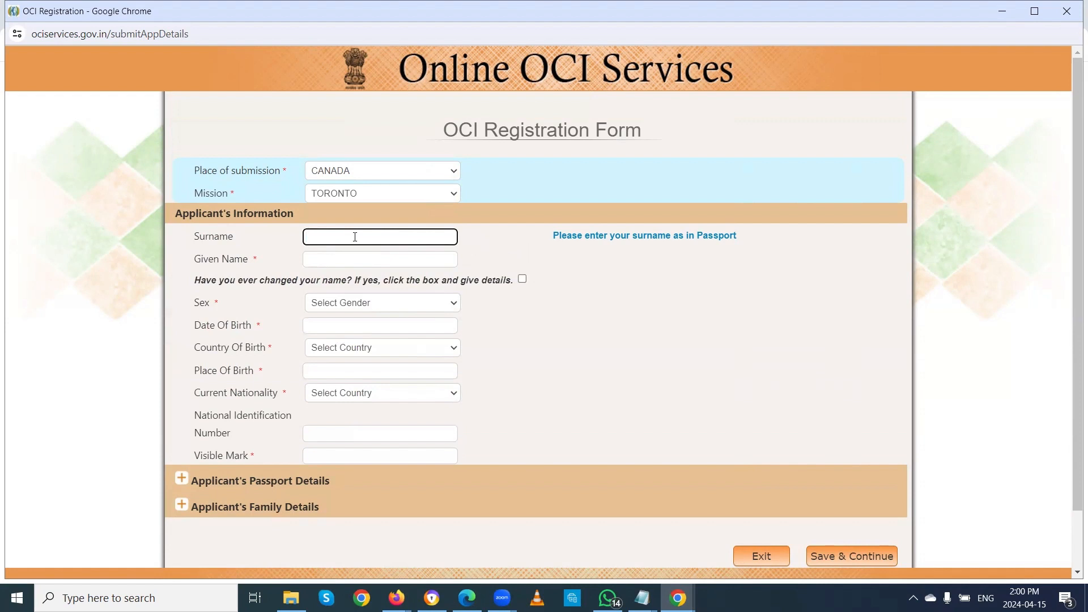
{"action": "type", "text": "XYZ"}
{"action": "key", "text": "Tab"}
{"action": "type", "text": "ABCD"}
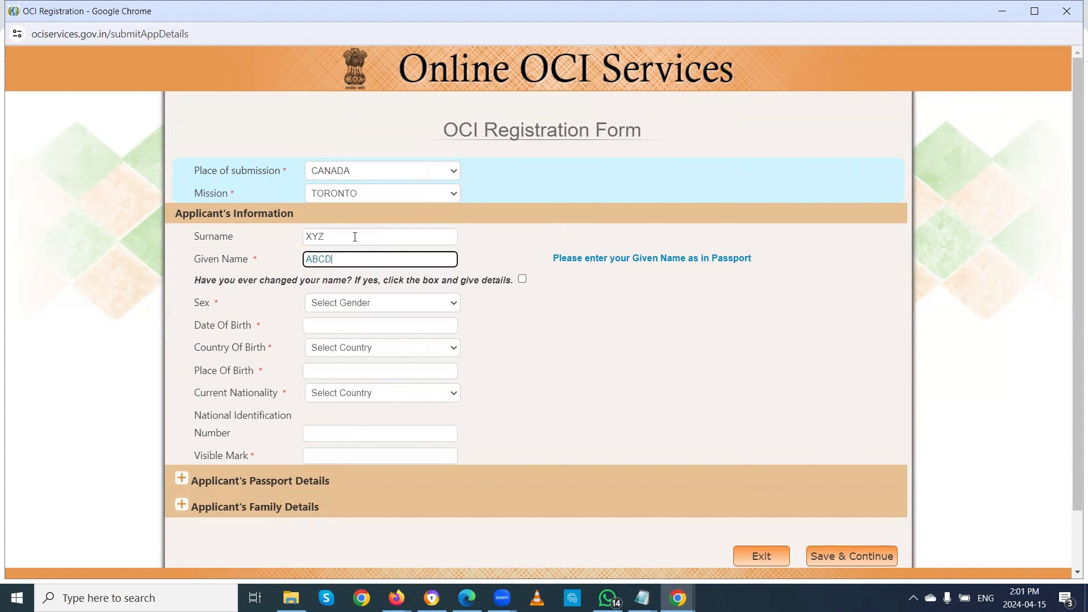
{"action": "key", "text": "BackSpace"}
{"action": "key", "text": "BackSpace"}
{"action": "key", "text": "BackSpace"}
{"action": "key", "text": "BackSpace"}
{"action": "type", "text": "AUXFIRE"}
Step: Set Sex to FEMALE and pick 15 April 1990 as the Date Of Birth
{"action": "left_click", "coordinate": [426, 304]}
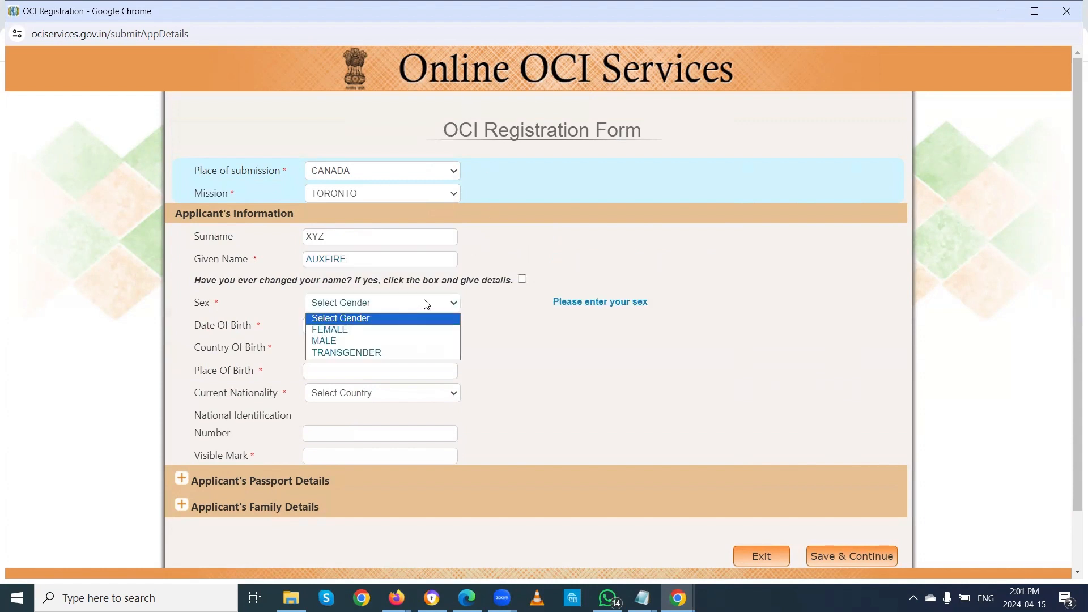
{"action": "left_click", "coordinate": [370, 331]}
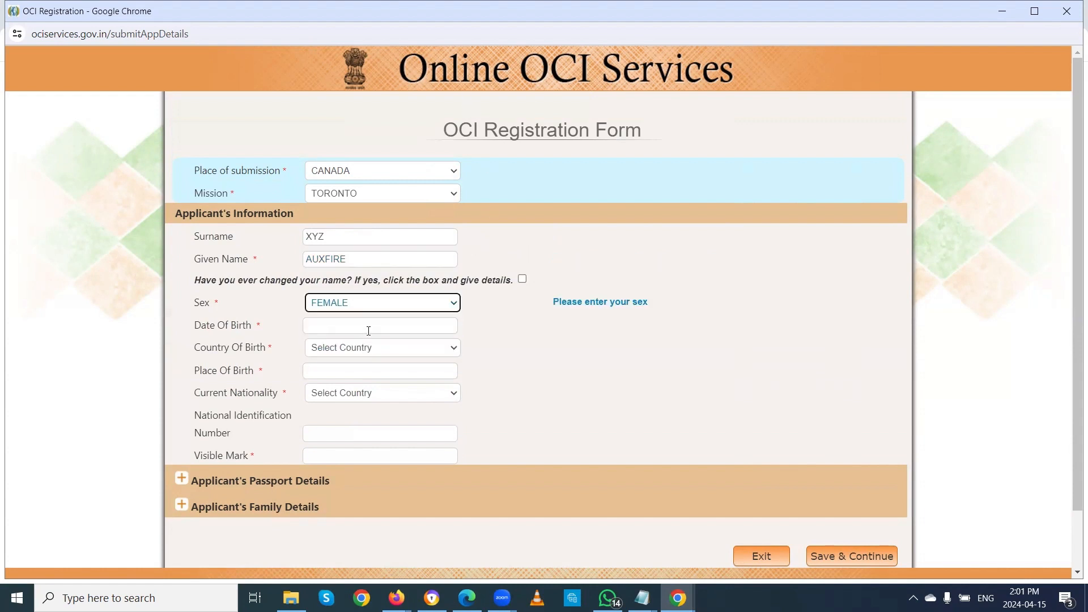
{"action": "left_click", "coordinate": [368, 324]}
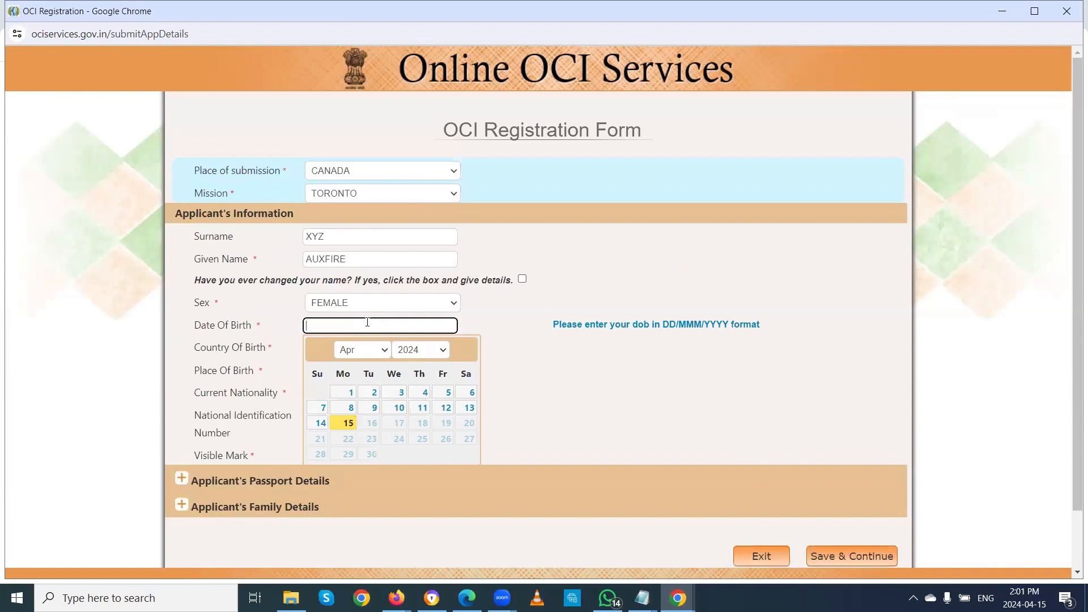
{"action": "left_click", "coordinate": [445, 354]}
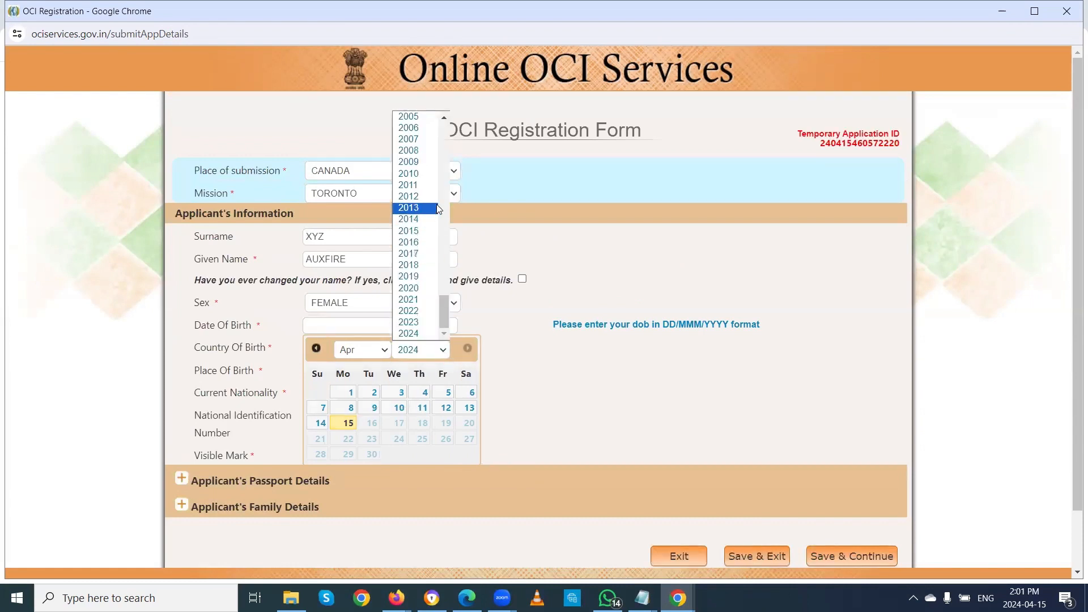
{"action": "scroll", "coordinate": [439, 209], "scroll_direction": "up", "scroll_amount": 3}
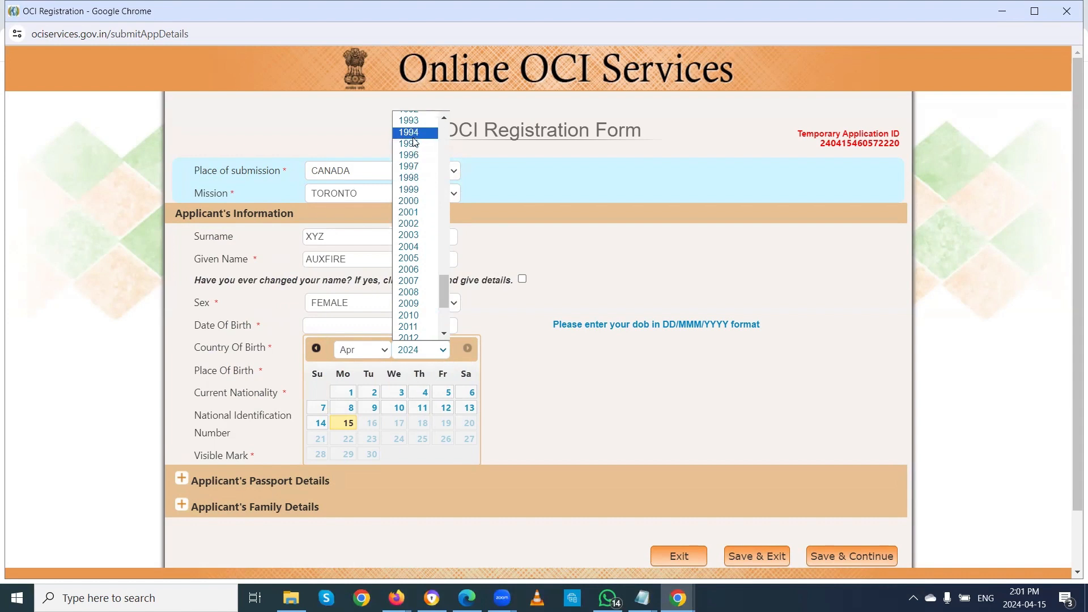
{"action": "scroll", "coordinate": [414, 142], "scroll_direction": "up", "scroll_amount": 3}
{"action": "left_click", "coordinate": [411, 226]}
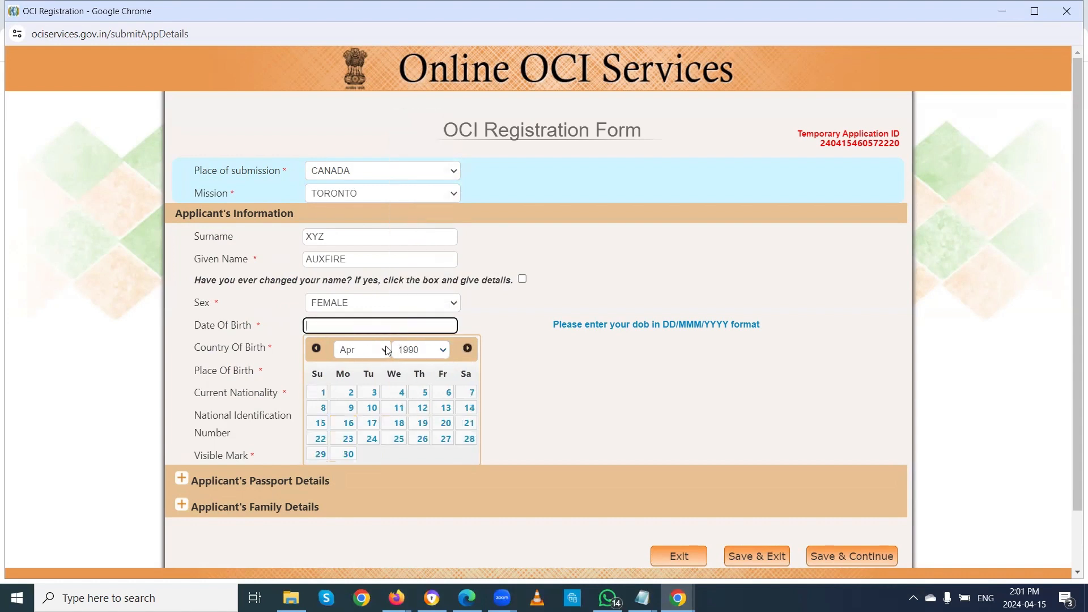
{"action": "left_click", "coordinate": [321, 424]}
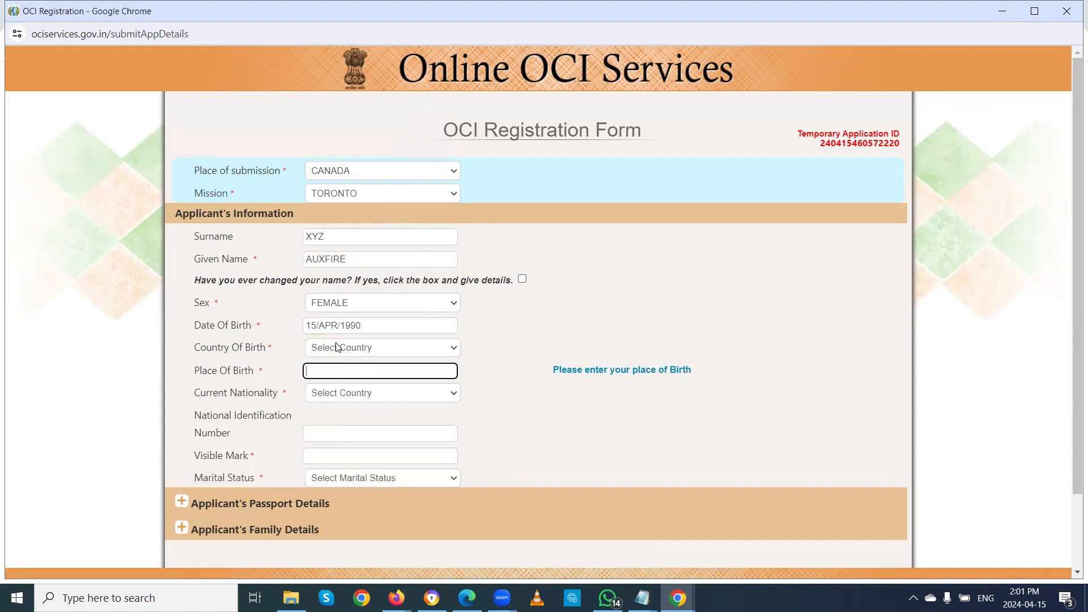
Step: Browse the Country Of Birth list through the J countries, leaving JAMAICA selected
{"action": "left_click", "coordinate": [338, 347]}
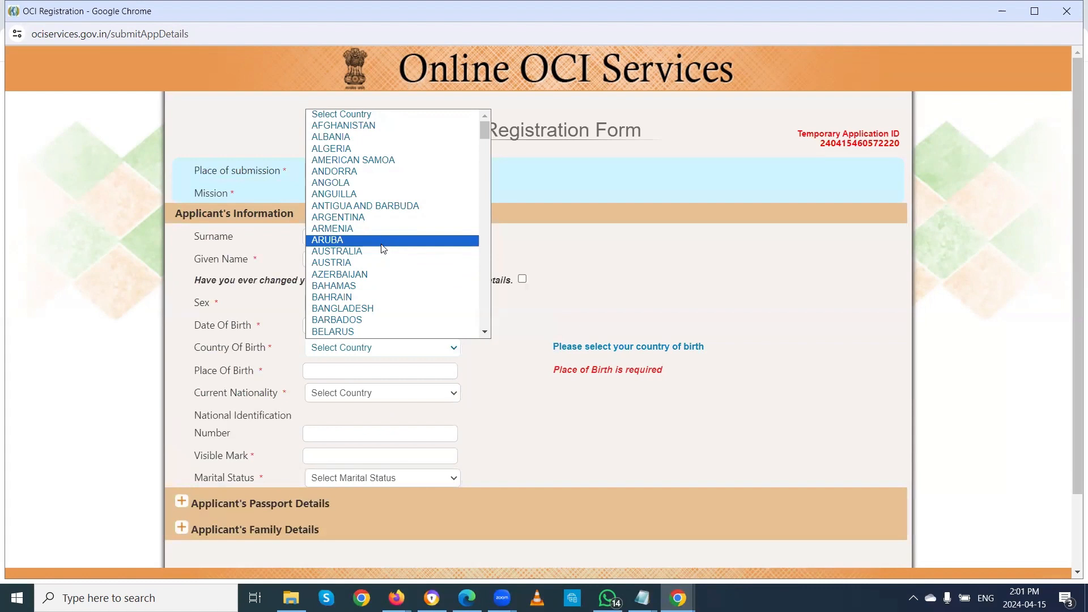
{"action": "key", "text": "j"}
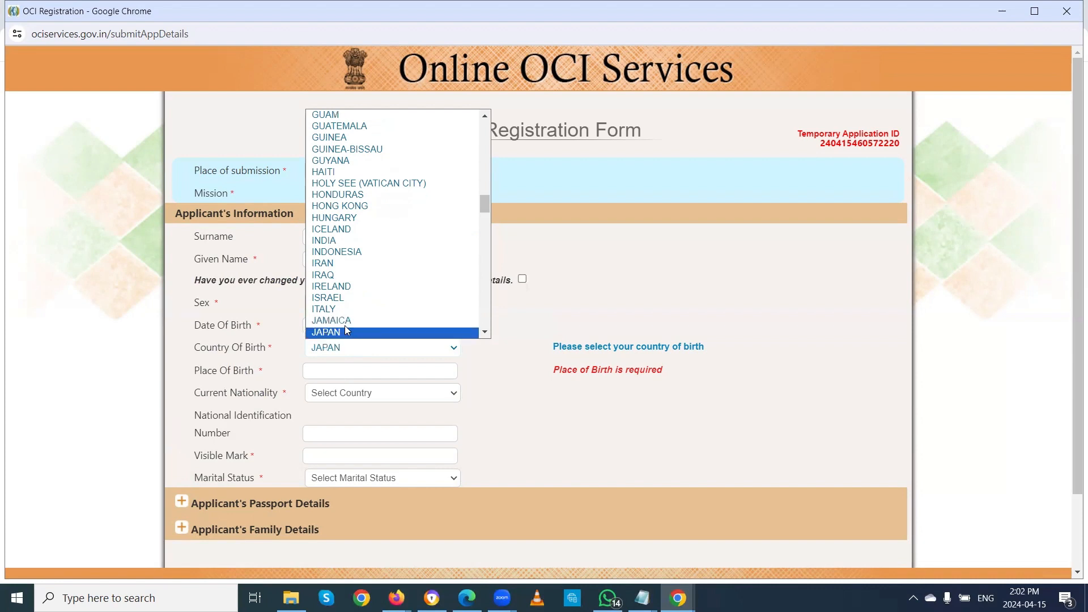
{"action": "key", "text": "Down"}
{"action": "key", "text": "Up"}
{"action": "key", "text": "Up"}
{"action": "key", "text": "Up"}
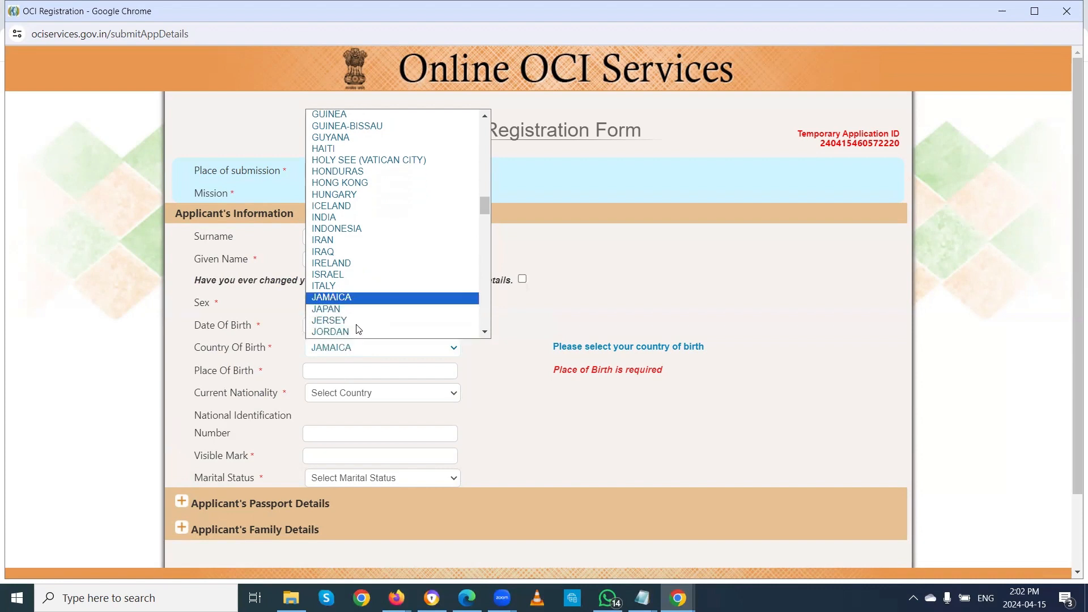
{"action": "key", "text": "Down"}
{"action": "key", "text": "Down"}
{"action": "key", "text": "Up"}
{"action": "key", "text": "Up"}
{"action": "key", "text": "Down"}
{"action": "key", "text": "Down"}
{"action": "key", "text": "Down"}
{"action": "key", "text": "Up"}
{"action": "key", "text": "Up"}
{"action": "key", "text": "Up"}
{"action": "left_click", "coordinate": [360, 299]}
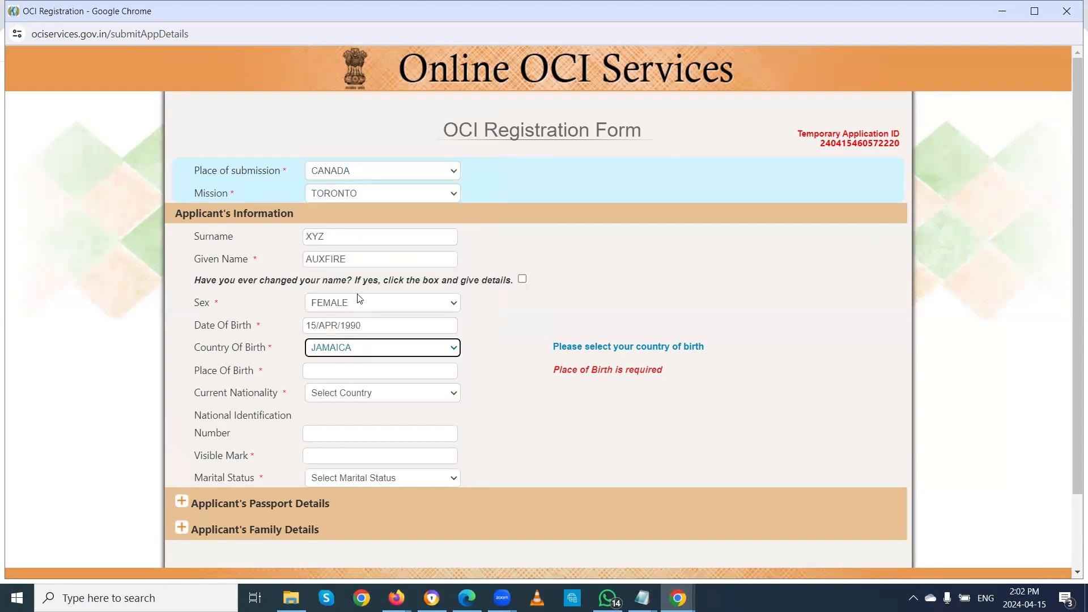
Step: Change Country Of Birth to INDIA and open the new State (Birth) list
{"action": "scroll", "coordinate": [446, 364], "scroll_direction": "down", "scroll_amount": 2}
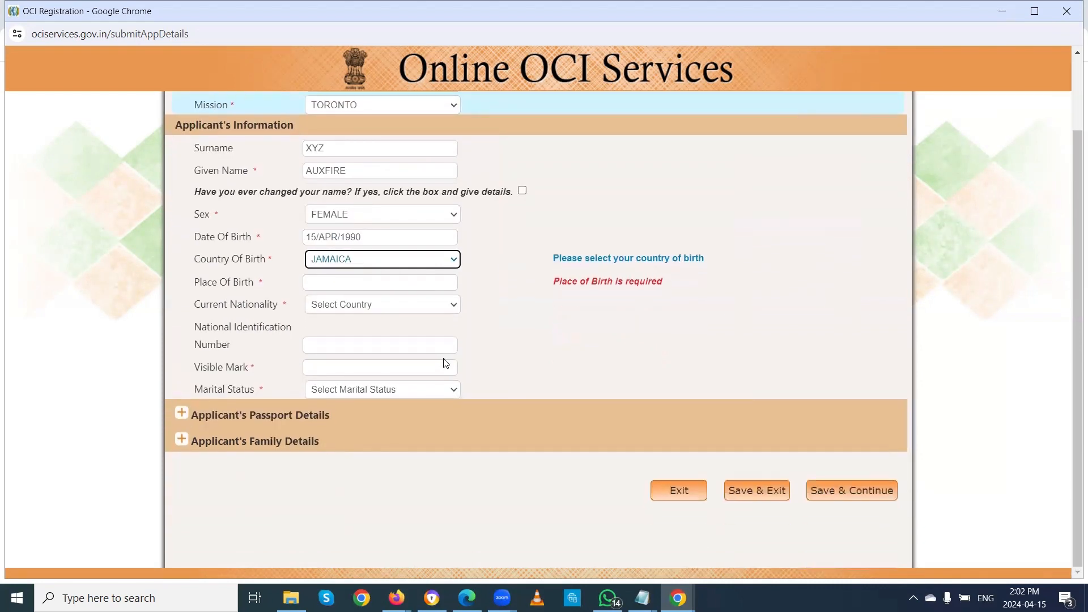
{"action": "left_click", "coordinate": [441, 259]}
{"action": "key", "text": "i"}
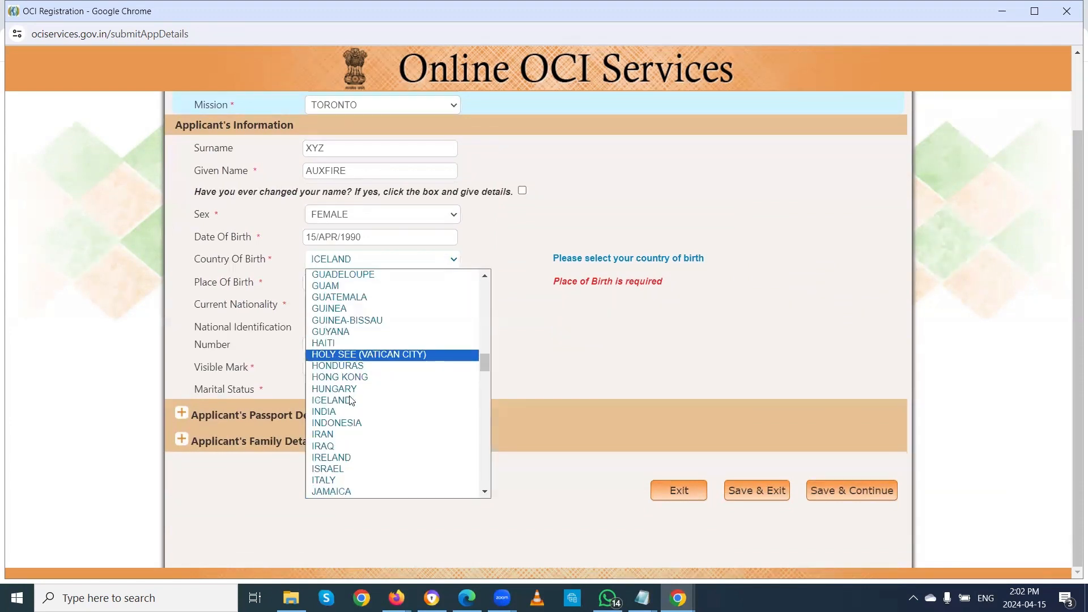
{"action": "left_click", "coordinate": [328, 412]}
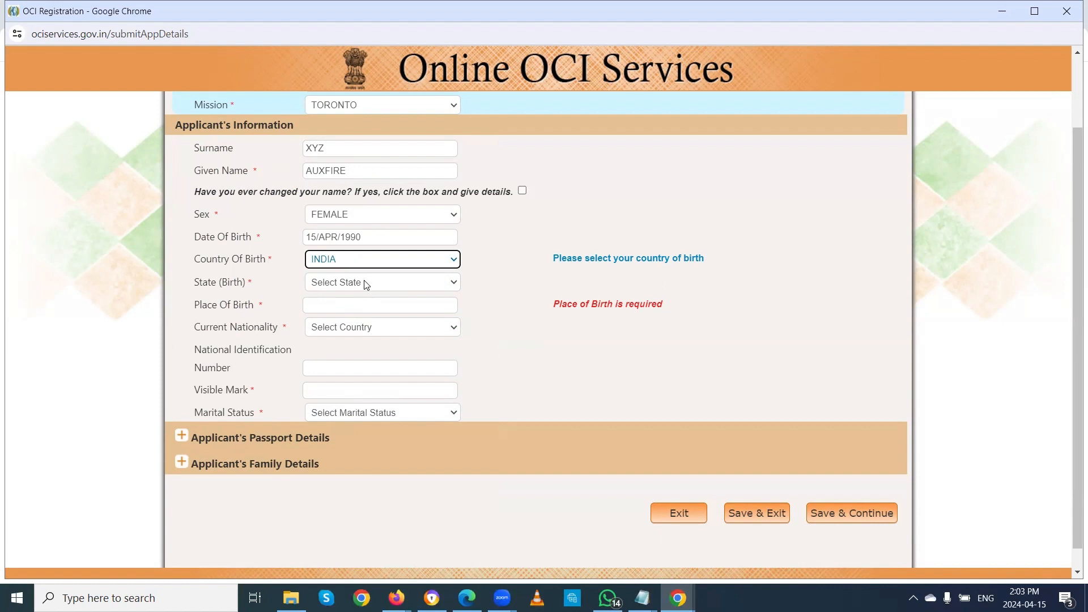
{"action": "left_click", "coordinate": [365, 283]}
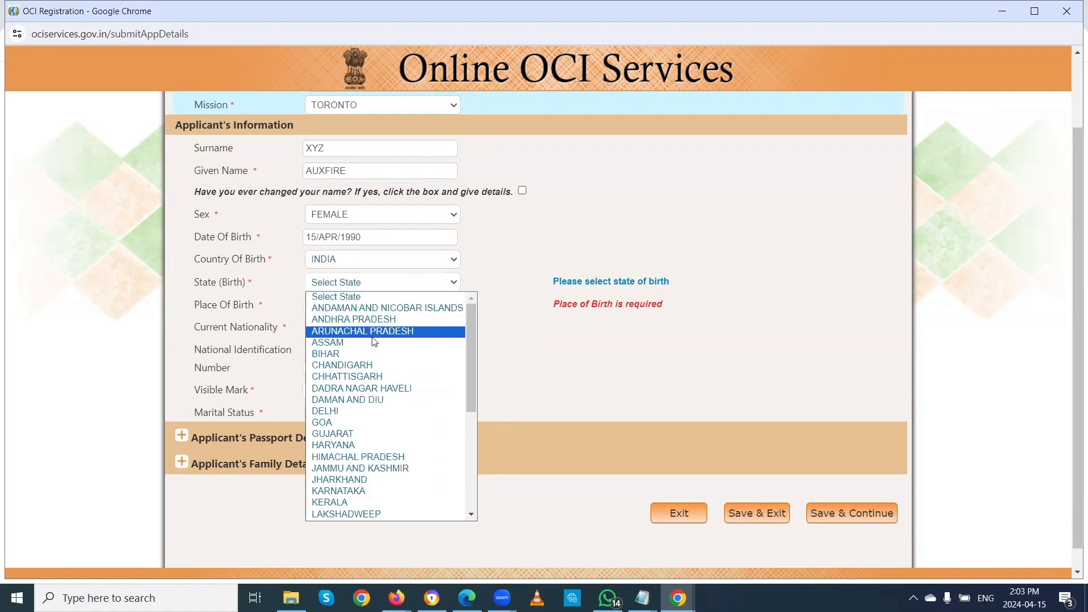
Step: Set State and Place Of Birth to DELHI and Current Nationality to CANADA
{"action": "left_click", "coordinate": [355, 412]}
{"action": "left_click", "coordinate": [345, 303]}
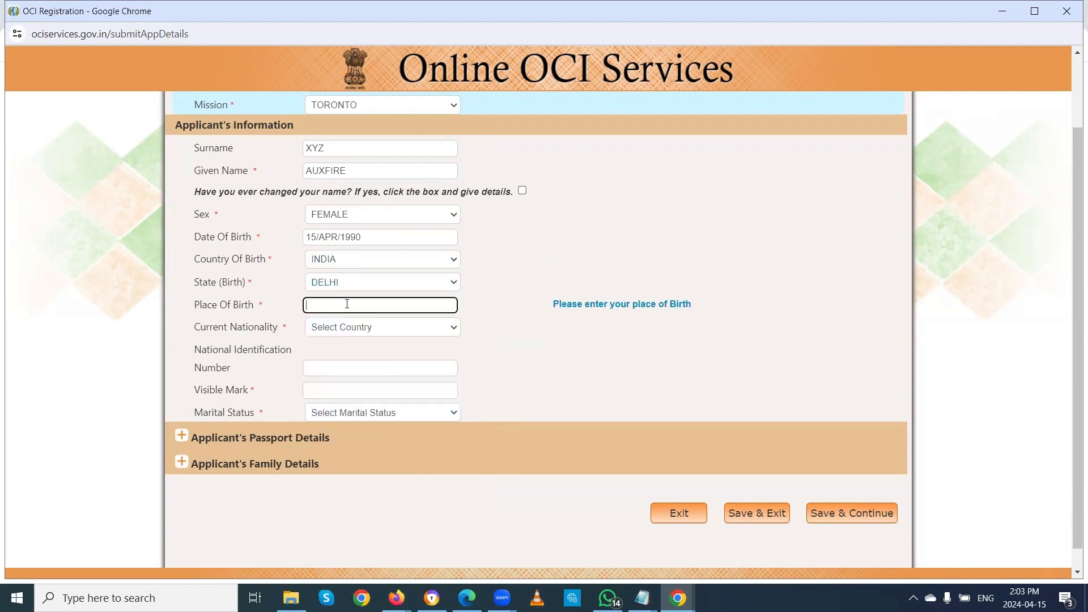
{"action": "type", "text": "DELHI"}
{"action": "left_click", "coordinate": [368, 332]}
{"action": "type", "text": "ca"}
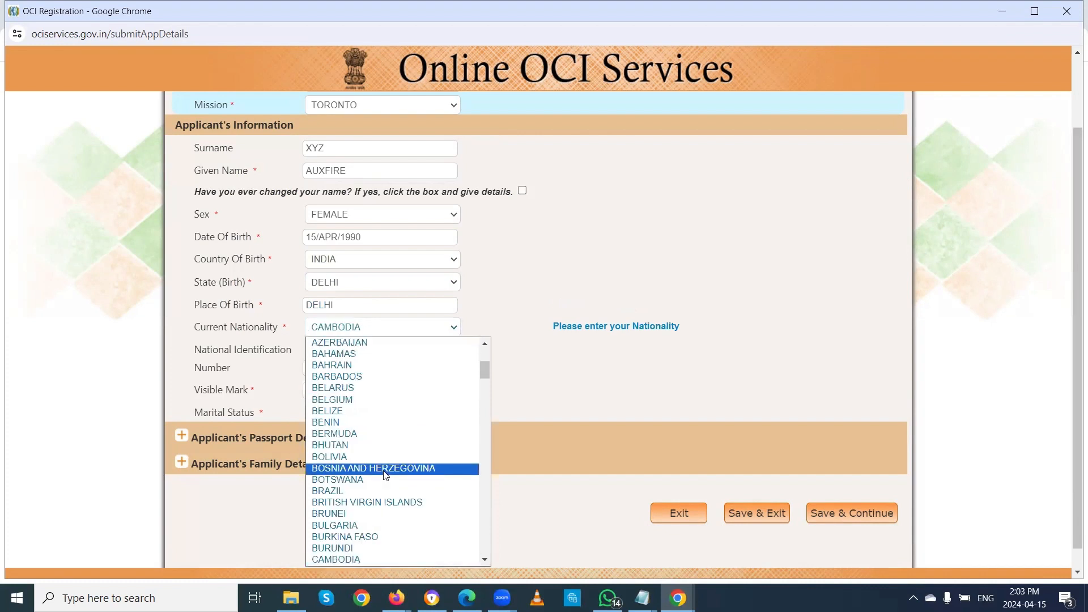
{"action": "type", "text": "n"}
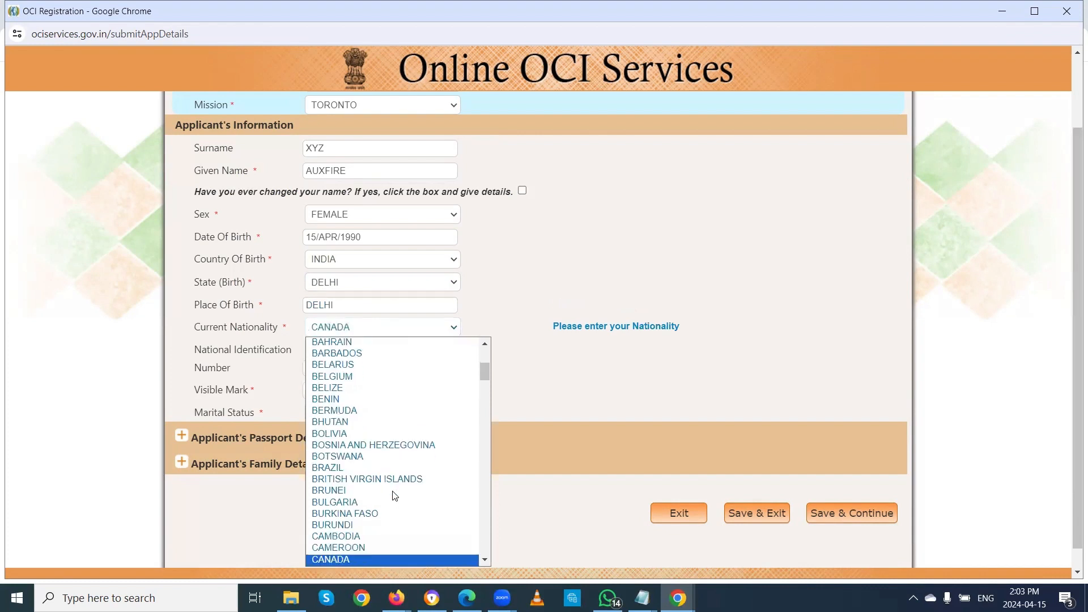
{"action": "left_click", "coordinate": [349, 563]}
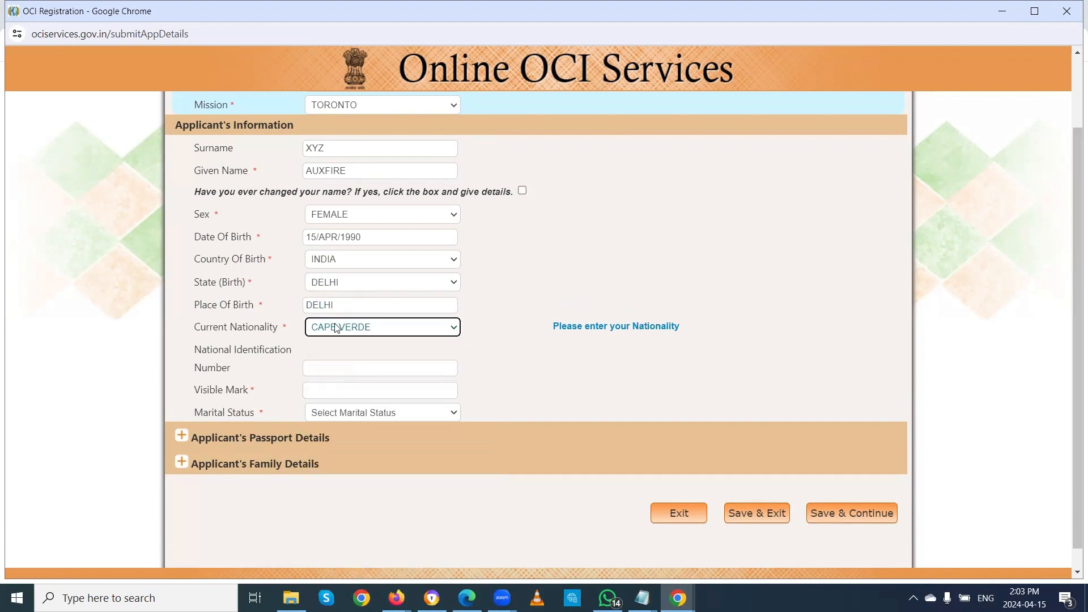
{"action": "key", "text": "Up"}
Step: Enter the national identification number and the visible mark 'A SCAR ON THE FACE'
{"action": "left_click", "coordinate": [333, 366]}
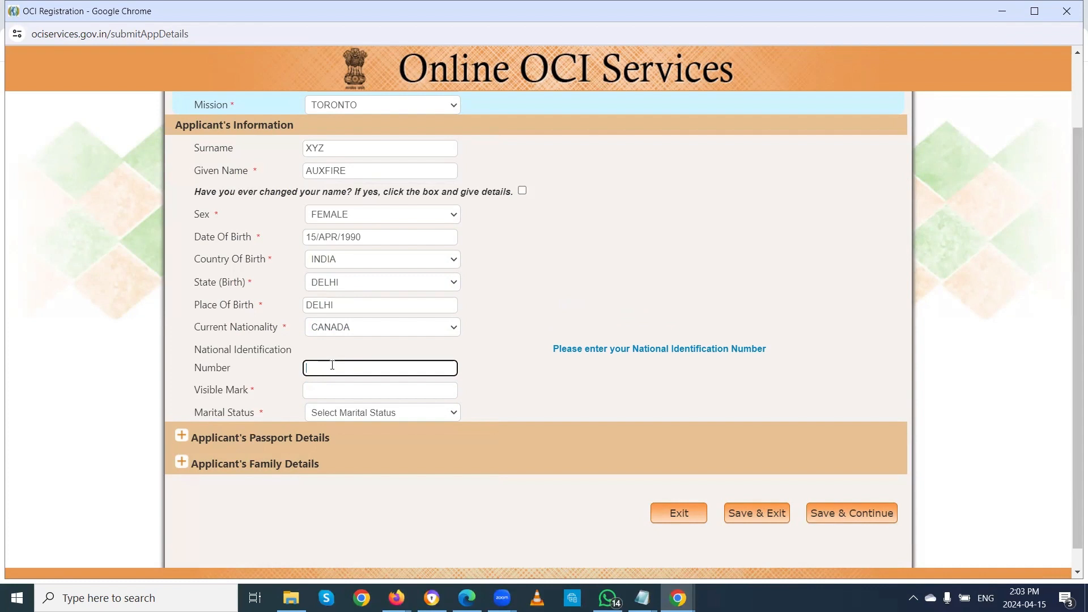
{"action": "type", "text": "P123456FS"}
{"action": "left_click", "coordinate": [347, 389]}
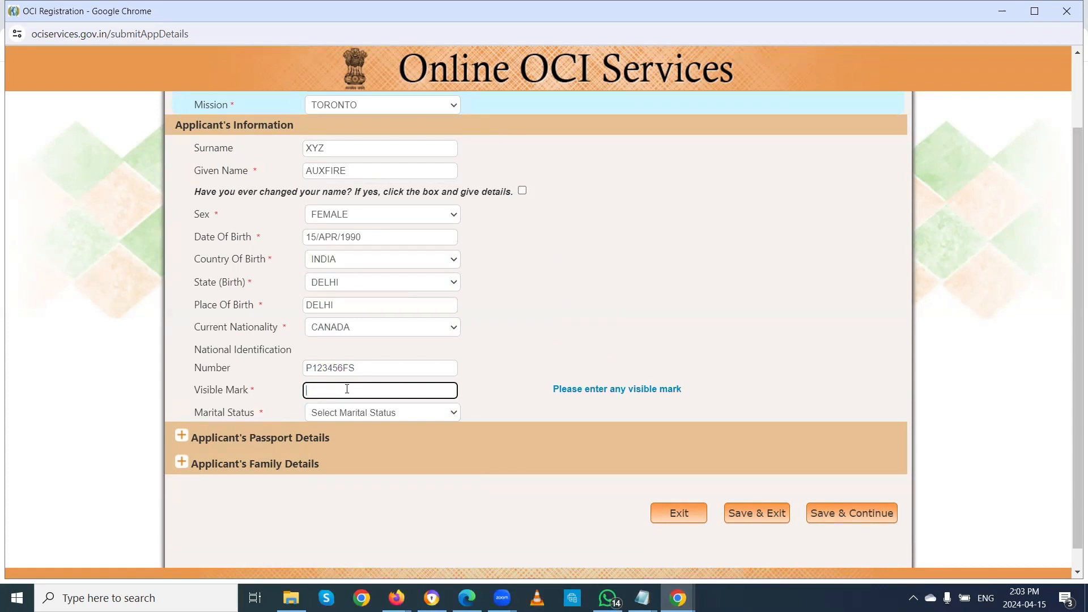
{"action": "type", "text": "A SCAR ON THE FACE"}
{"action": "key", "text": "Tab"}
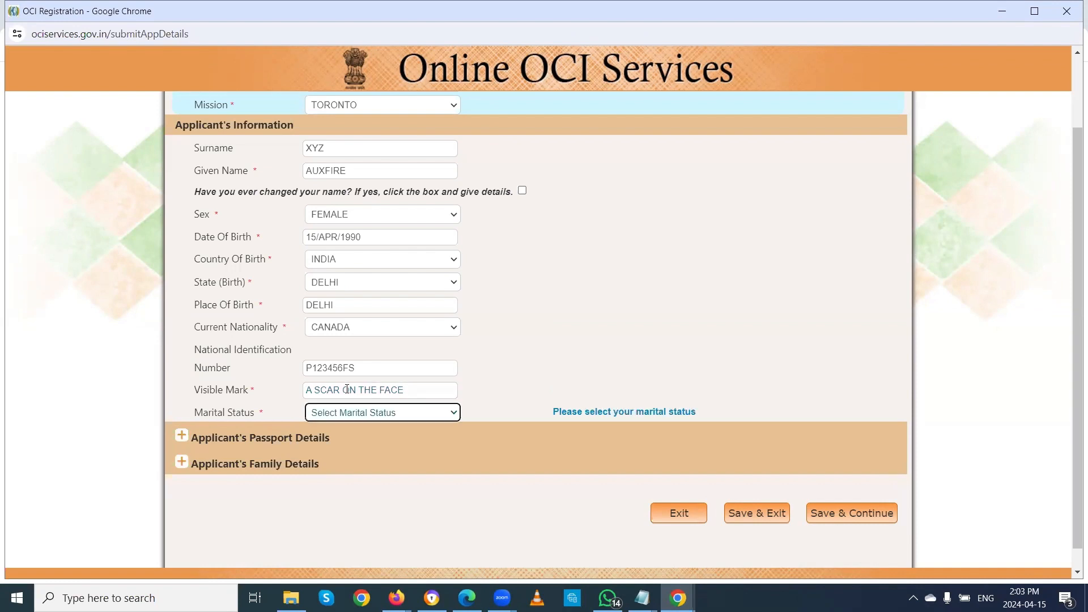
Step: Set marital status to MARRIED, enter the passport number, and set issue date 15/APR/2024
{"action": "key", "text": "m"}
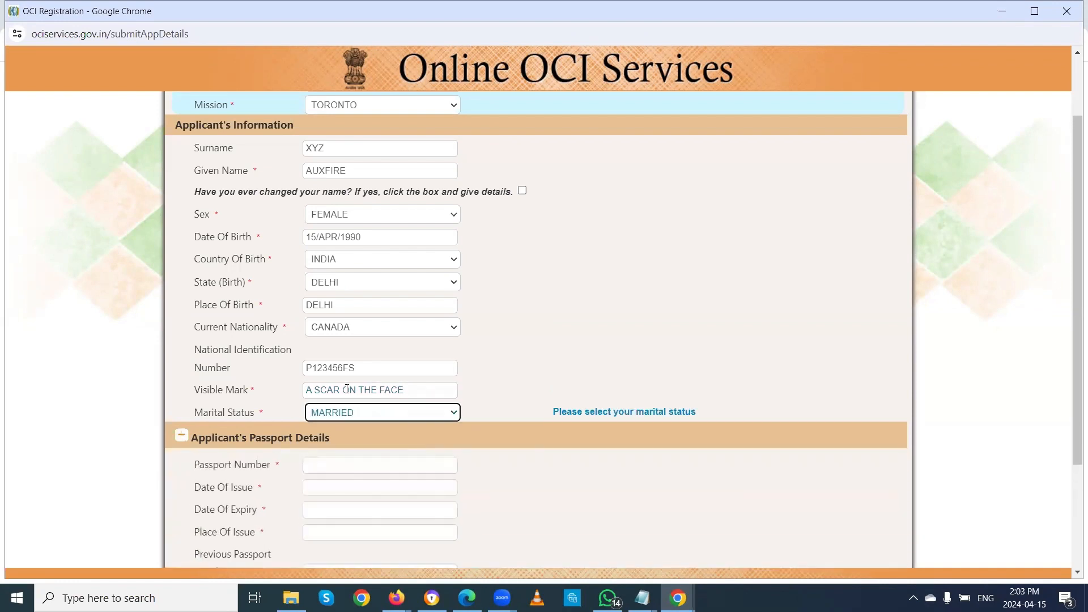
{"action": "scroll", "coordinate": [518, 367], "scroll_direction": "down", "scroll_amount": 3}
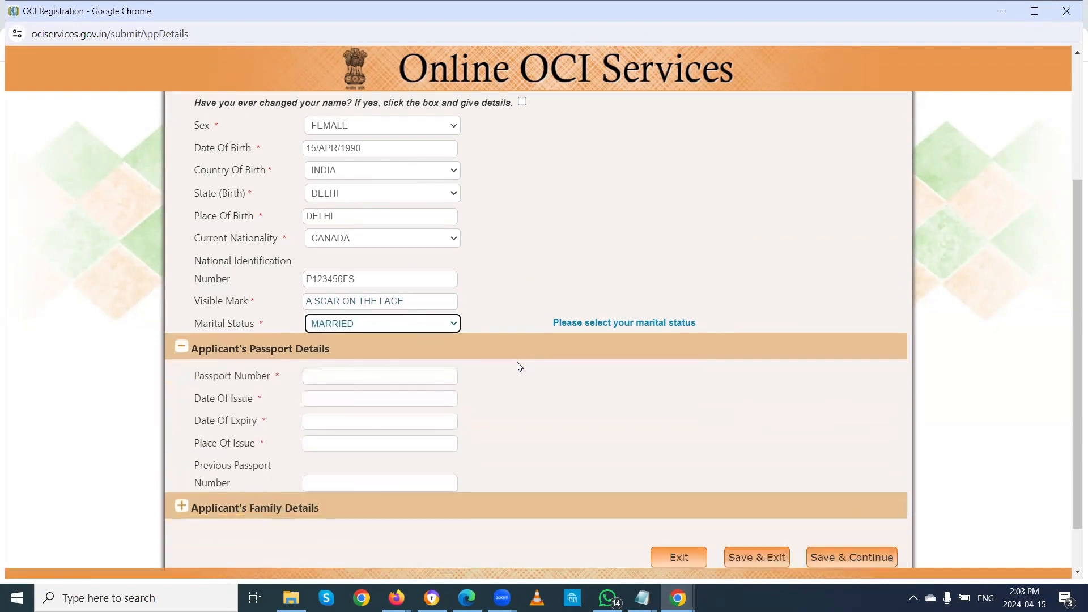
{"action": "left_click", "coordinate": [355, 323]}
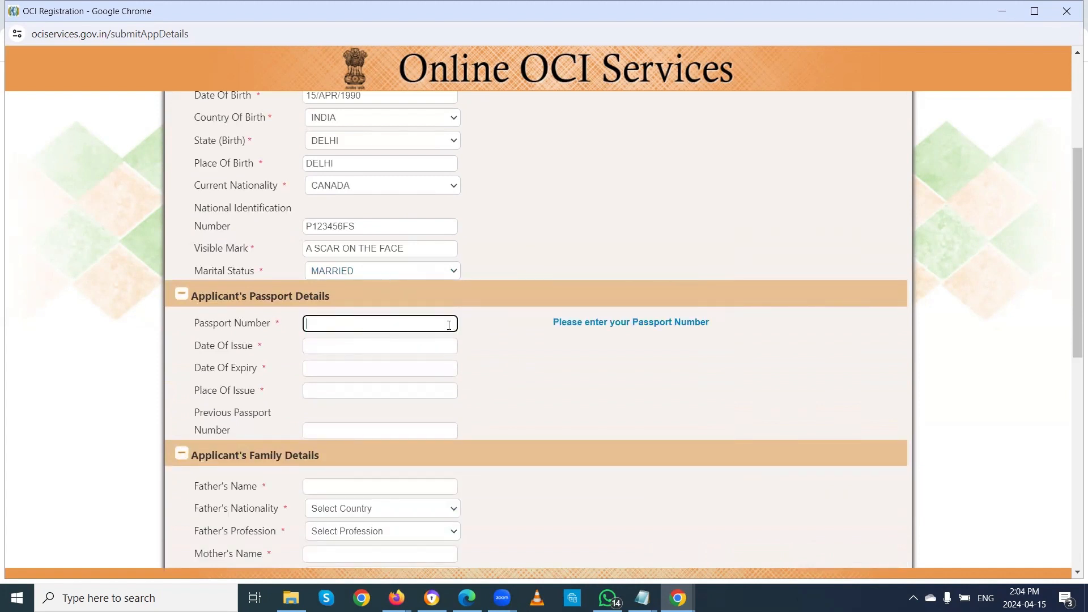
{"action": "type", "text": "P123456FS"}
{"action": "key", "text": "Tab"}
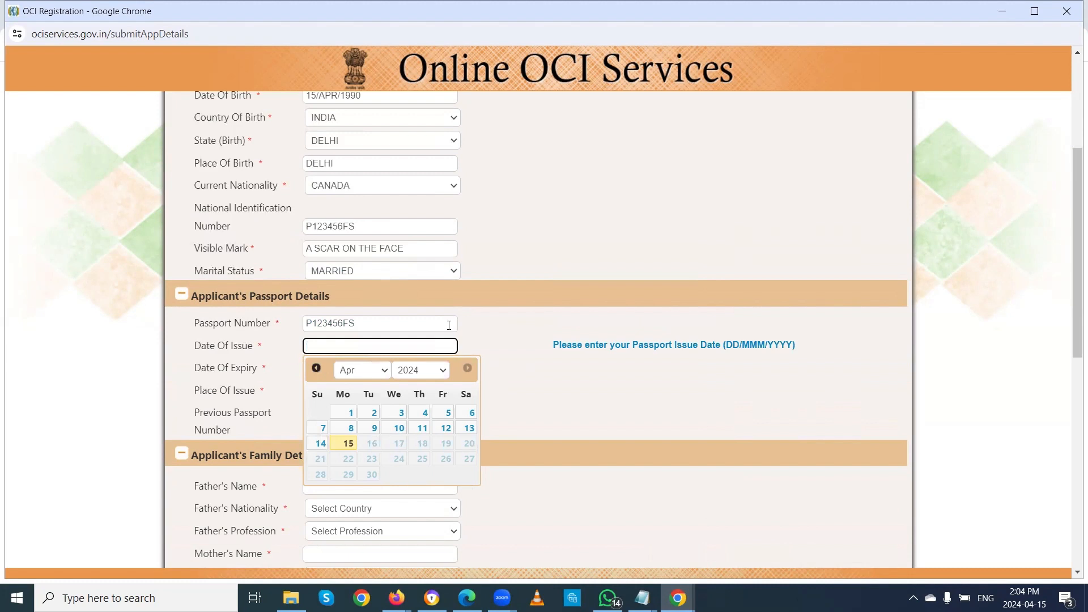
{"action": "left_click", "coordinate": [348, 444]}
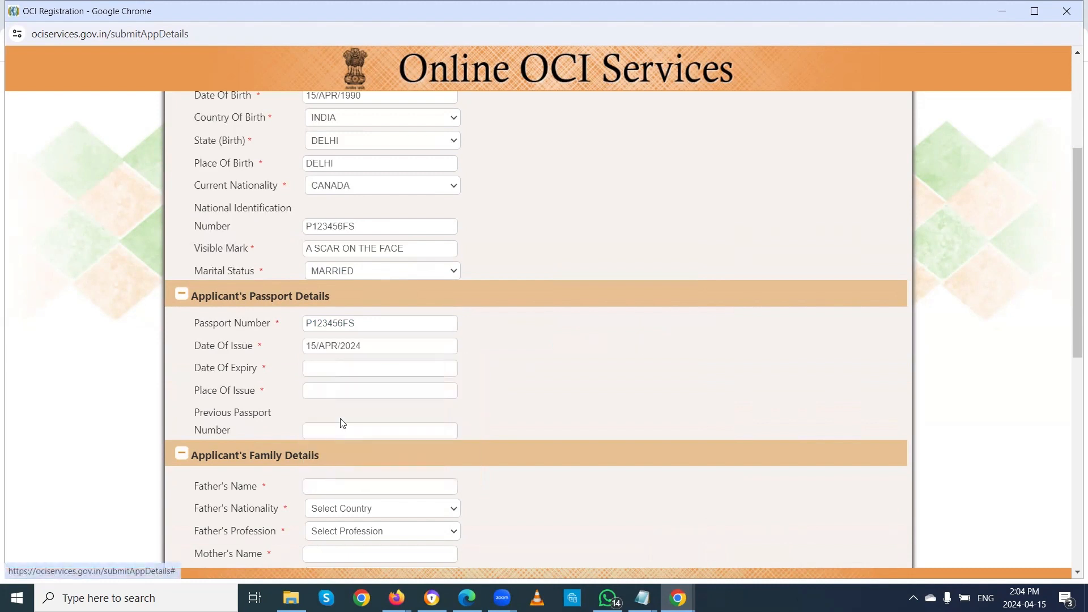
Step: Pick 15 April 2034 as the passport expiry date and enter TORONTO as Place Of Issue
{"action": "left_click", "coordinate": [335, 367]}
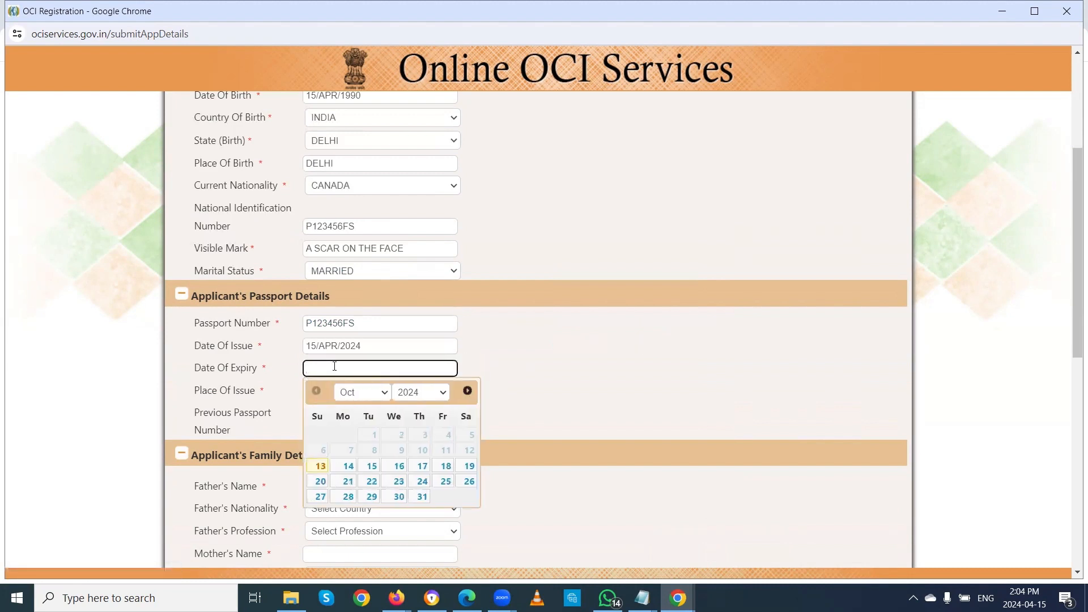
{"action": "left_click", "coordinate": [445, 394]}
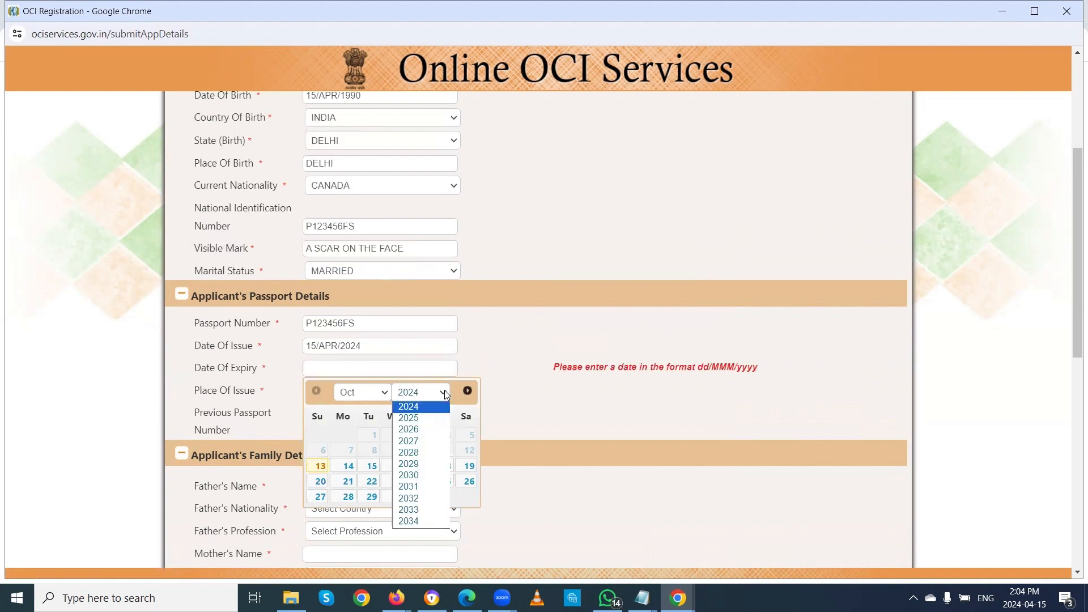
{"action": "left_click", "coordinate": [411, 521]}
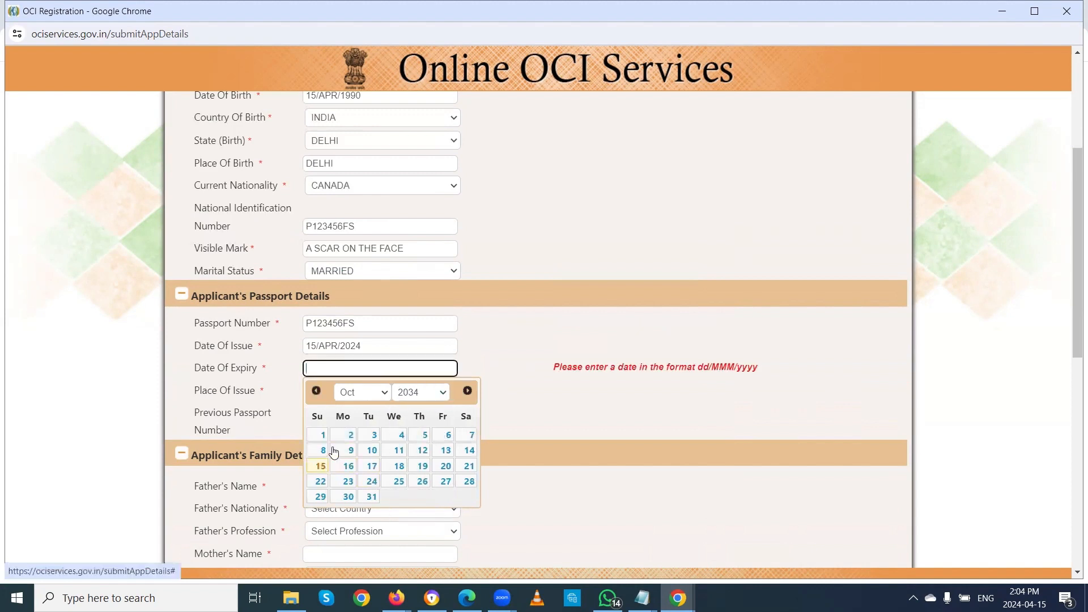
{"action": "left_click", "coordinate": [379, 393]}
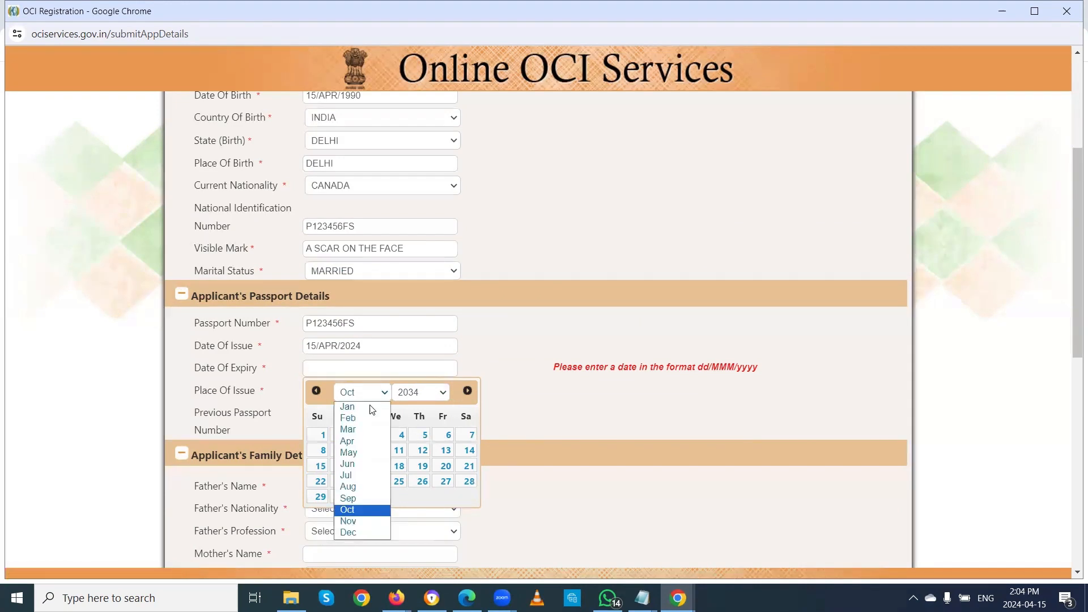
{"action": "left_click", "coordinate": [348, 441]}
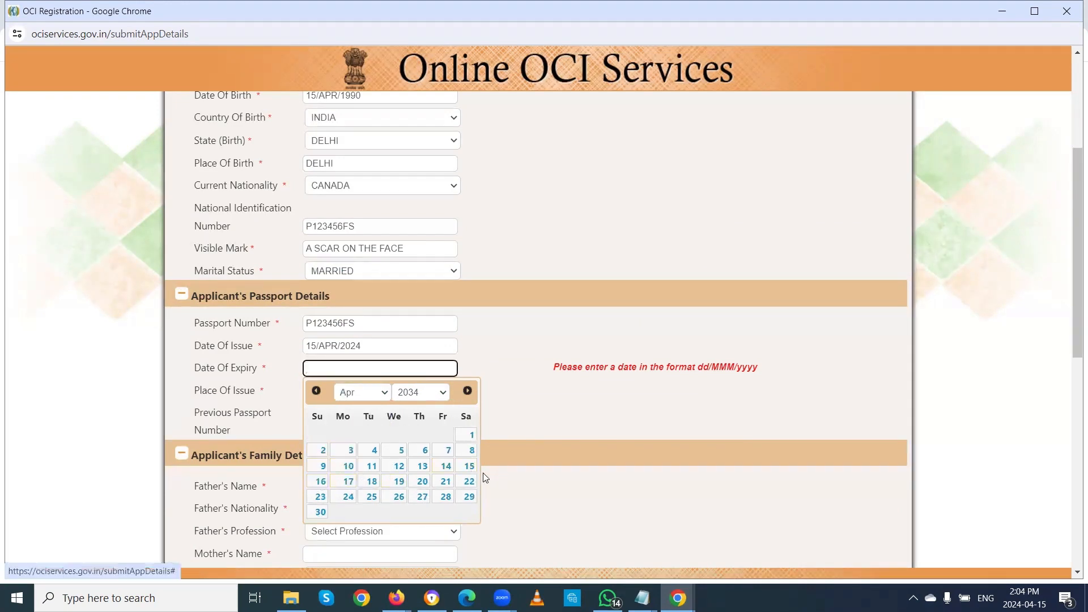
{"action": "left_click", "coordinate": [469, 466]}
{"action": "left_click", "coordinate": [340, 386]}
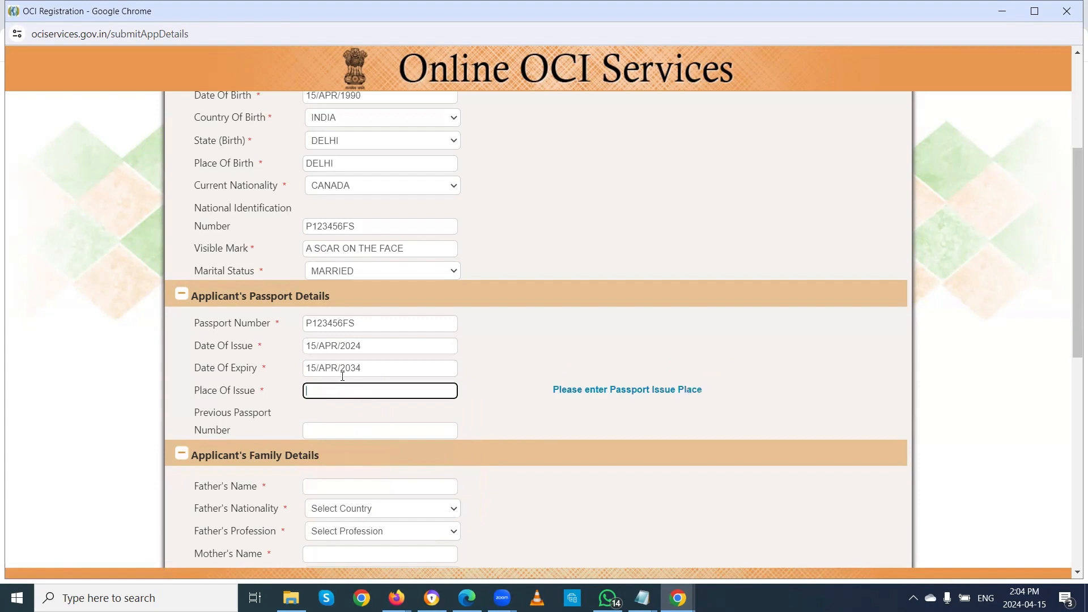
{"action": "type", "text": "TORONTO"}
{"action": "key", "text": "Tab"}
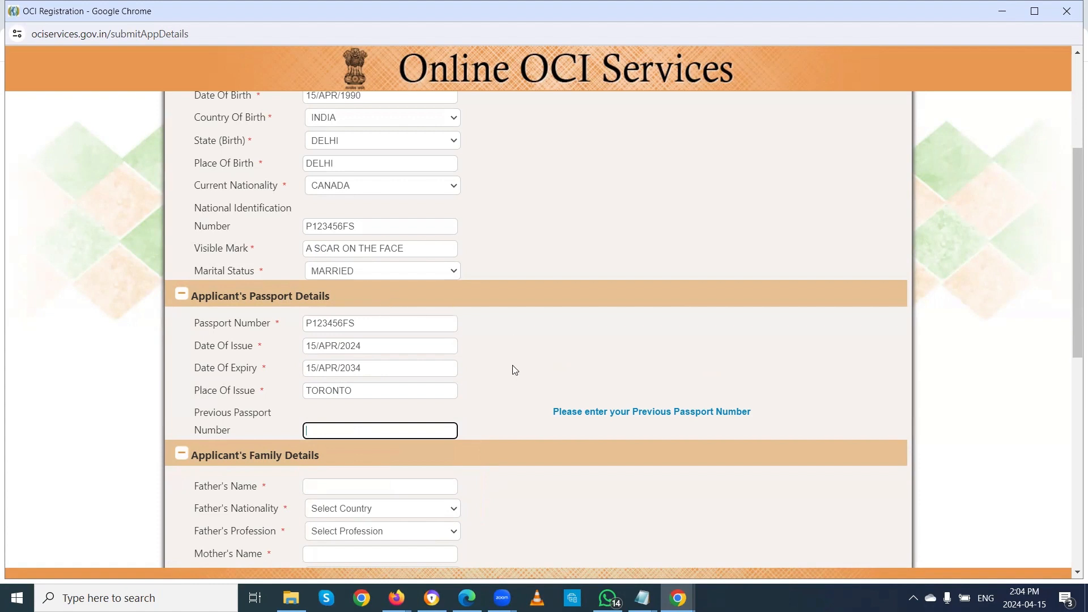
{"action": "scroll", "coordinate": [513, 369], "scroll_direction": "down", "scroll_amount": 3}
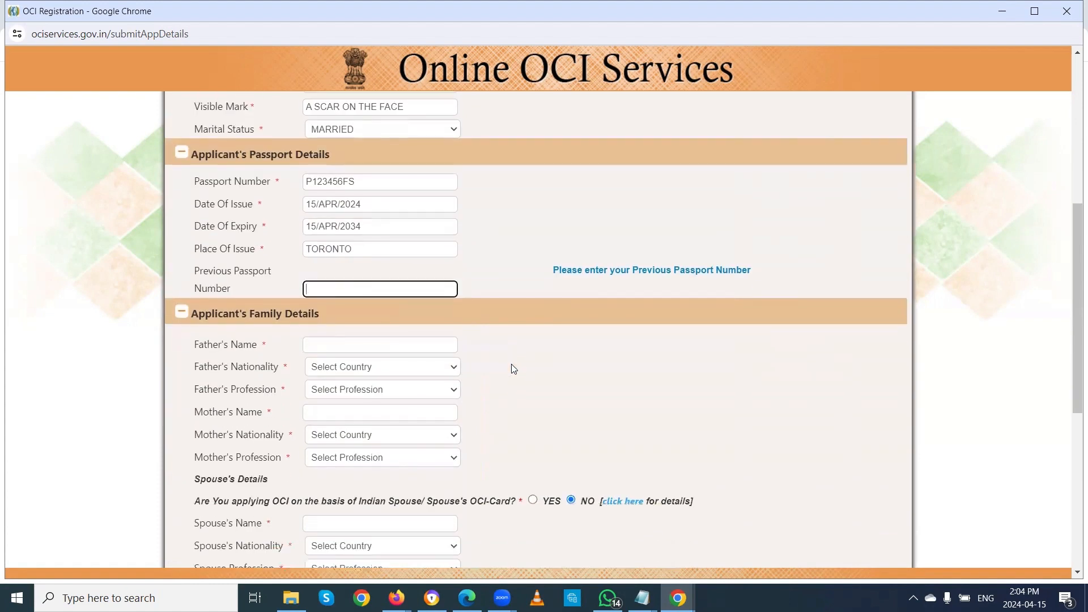
{"action": "scroll", "coordinate": [514, 352], "scroll_direction": "down", "scroll_amount": 1}
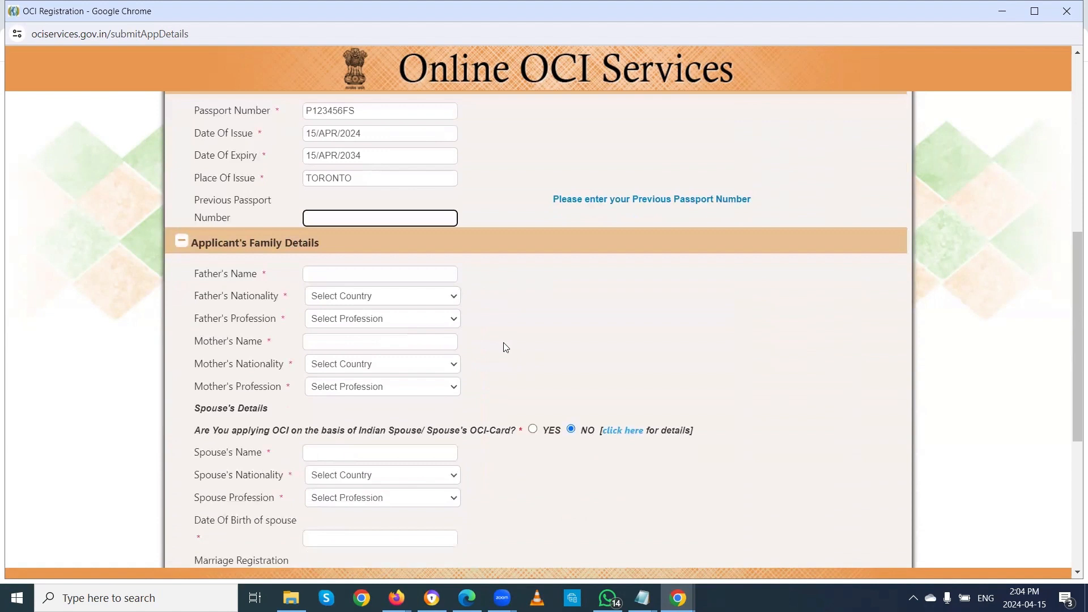
{"action": "left_click", "coordinate": [358, 275]}
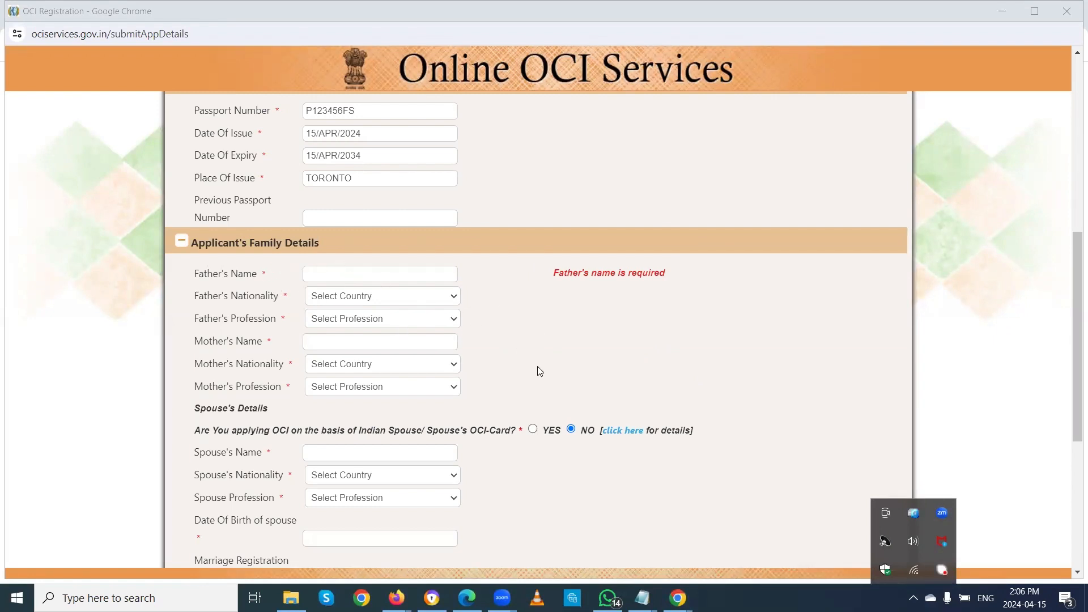
{"action": "scroll", "coordinate": [536, 360], "scroll_direction": "down", "scroll_amount": 1}
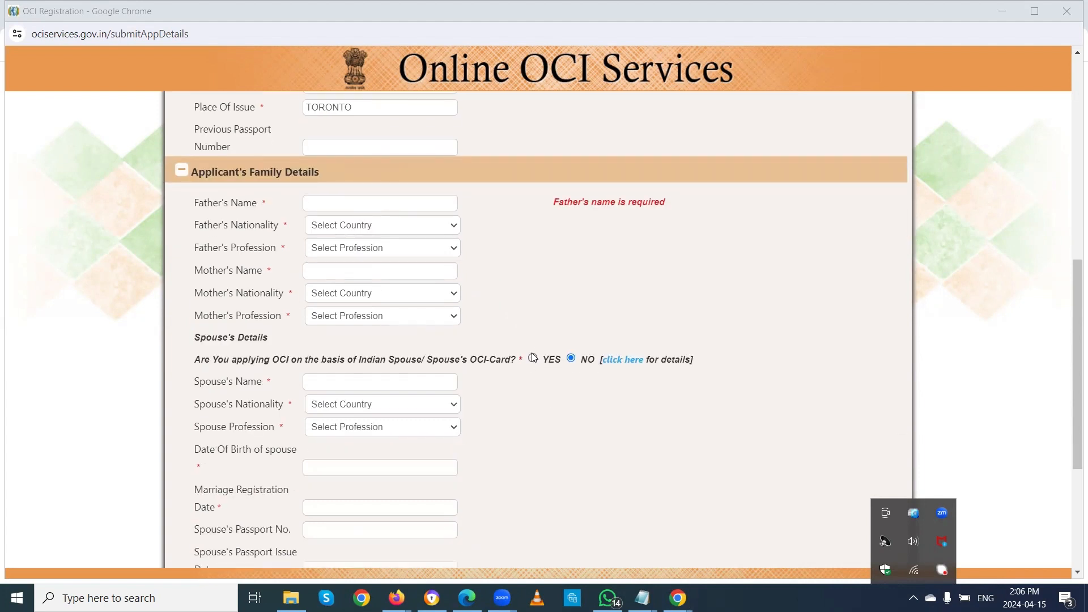
{"action": "scroll", "coordinate": [533, 279], "scroll_direction": "up", "scroll_amount": 1}
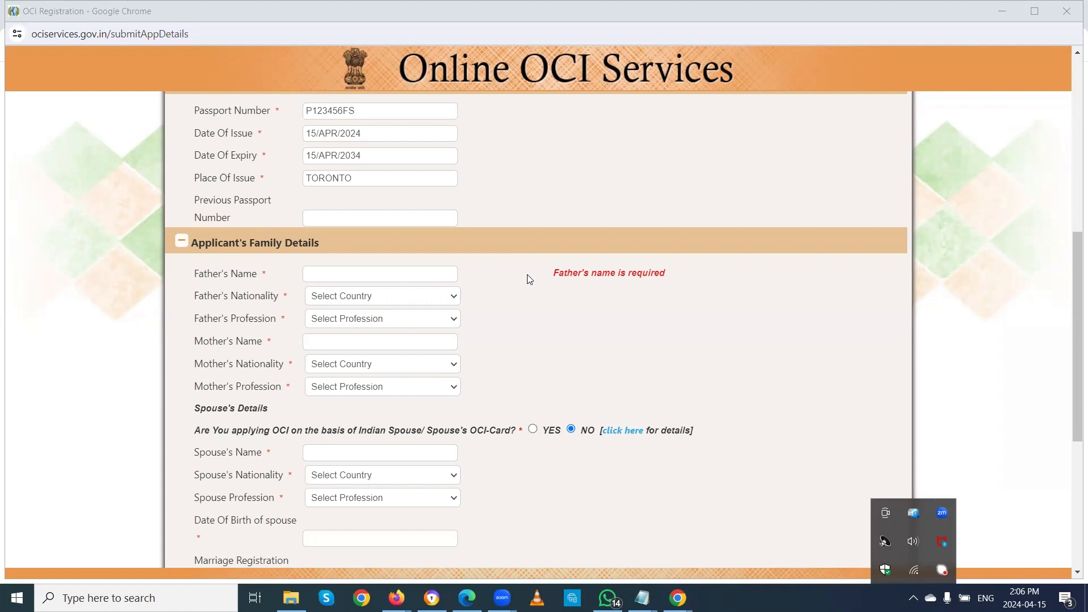
Step: Enter the father's full name in Father's Name
{"action": "left_click", "coordinate": [382, 276]}
{"action": "scroll", "coordinate": [503, 340], "scroll_direction": "up", "scroll_amount": 6}
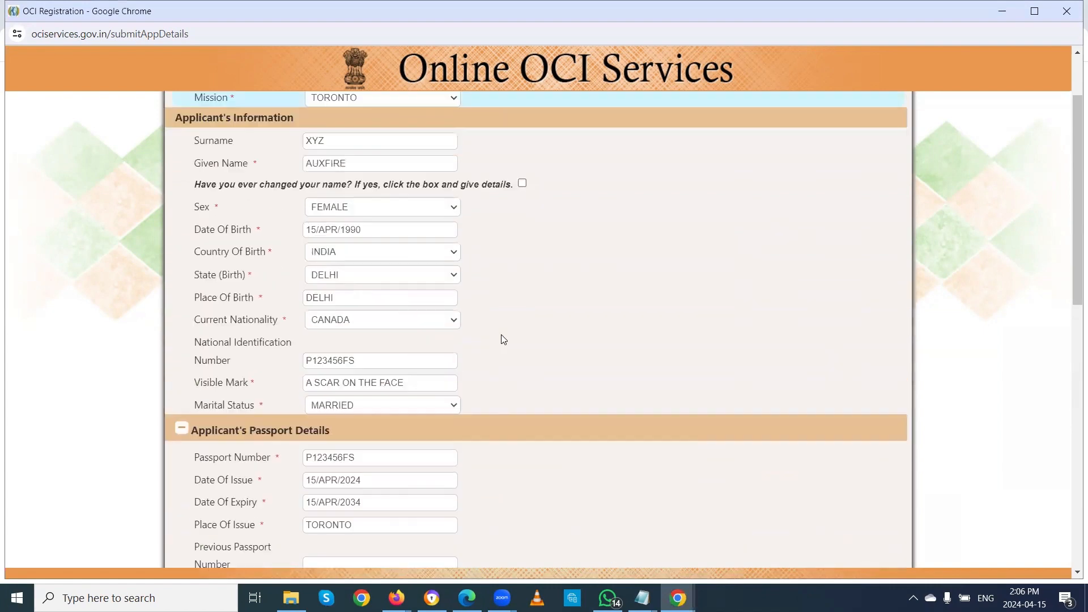
{"action": "scroll", "coordinate": [501, 337], "scroll_direction": "down", "scroll_amount": 5}
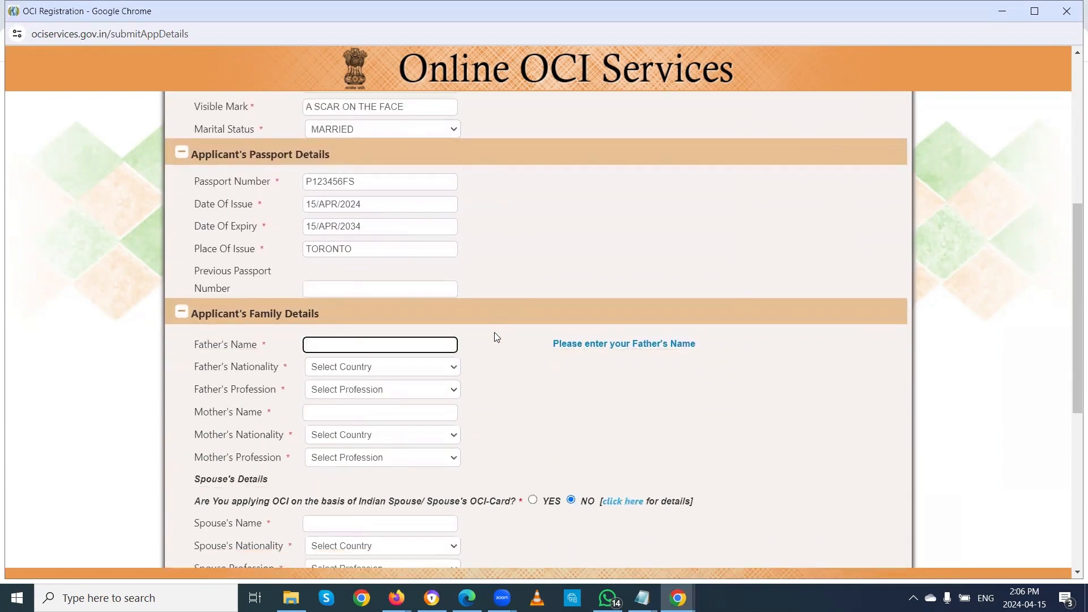
{"action": "type", "text": "XYZ"}
{"action": "key", "text": "Tab"}
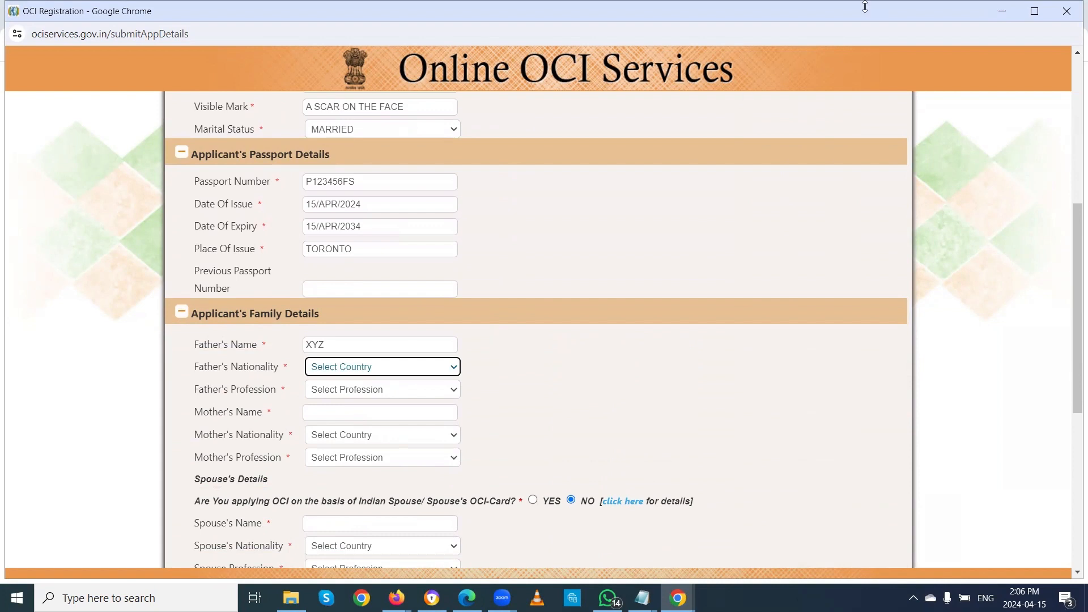
{"action": "left_click", "coordinate": [303, 339]}
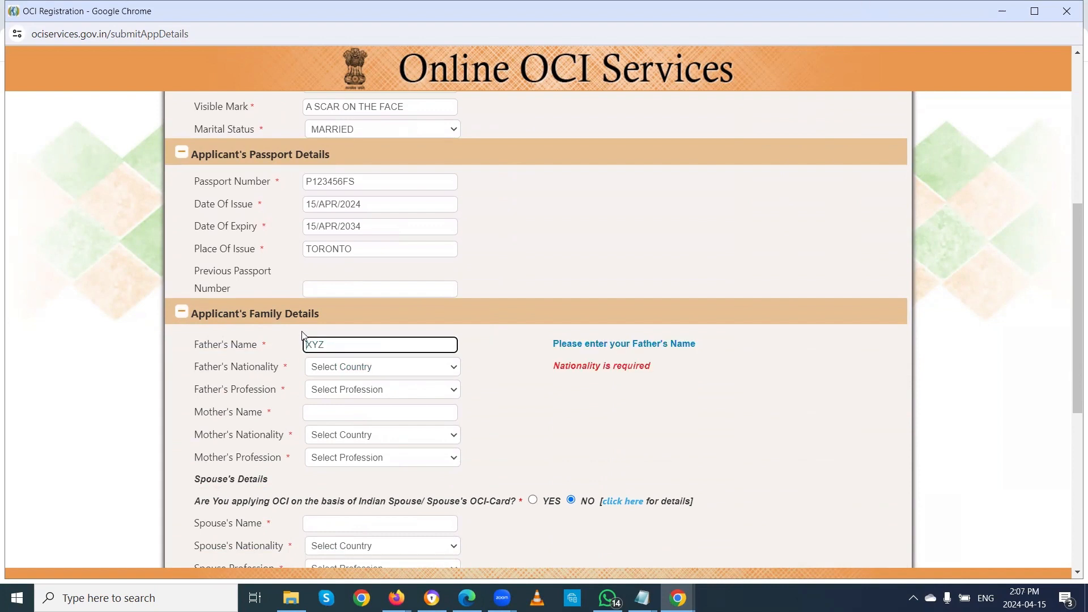
{"action": "type", "text": "GUNFIRE"}
{"action": "scroll", "coordinate": [467, 327], "scroll_direction": "up", "scroll_amount": 6}
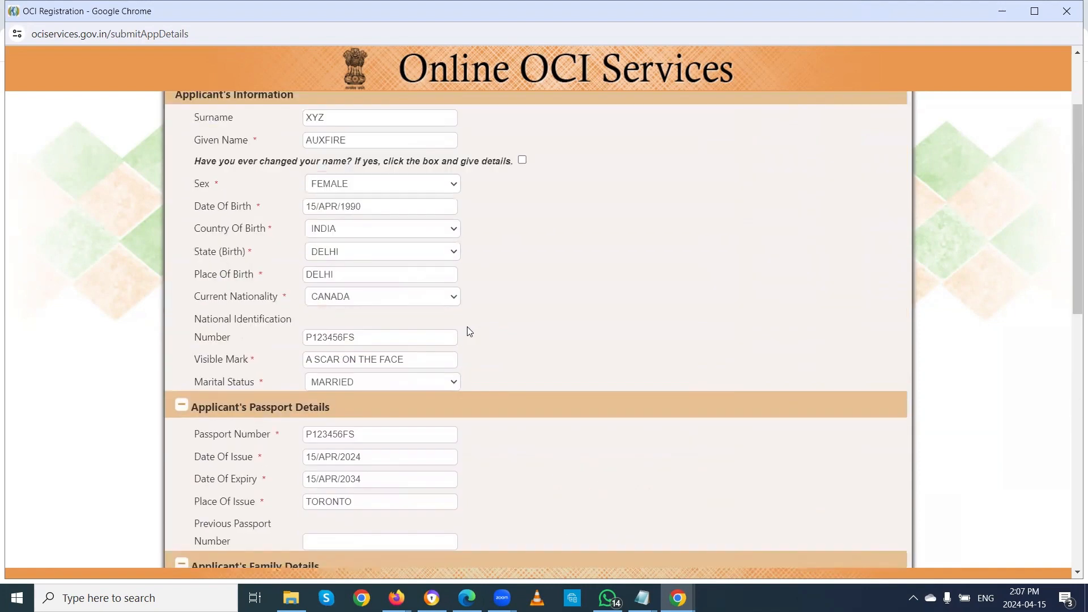
{"action": "scroll", "coordinate": [467, 326], "scroll_direction": "down", "scroll_amount": 6}
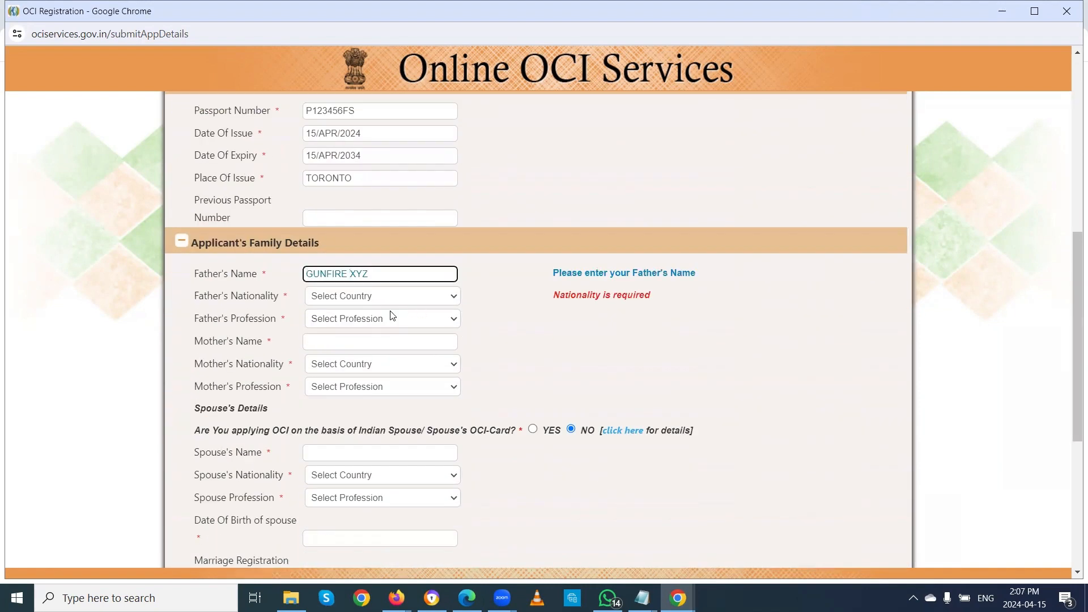
Step: Set the father's nationality to INDIA and profession to OTHERS
{"action": "left_click", "coordinate": [344, 297]}
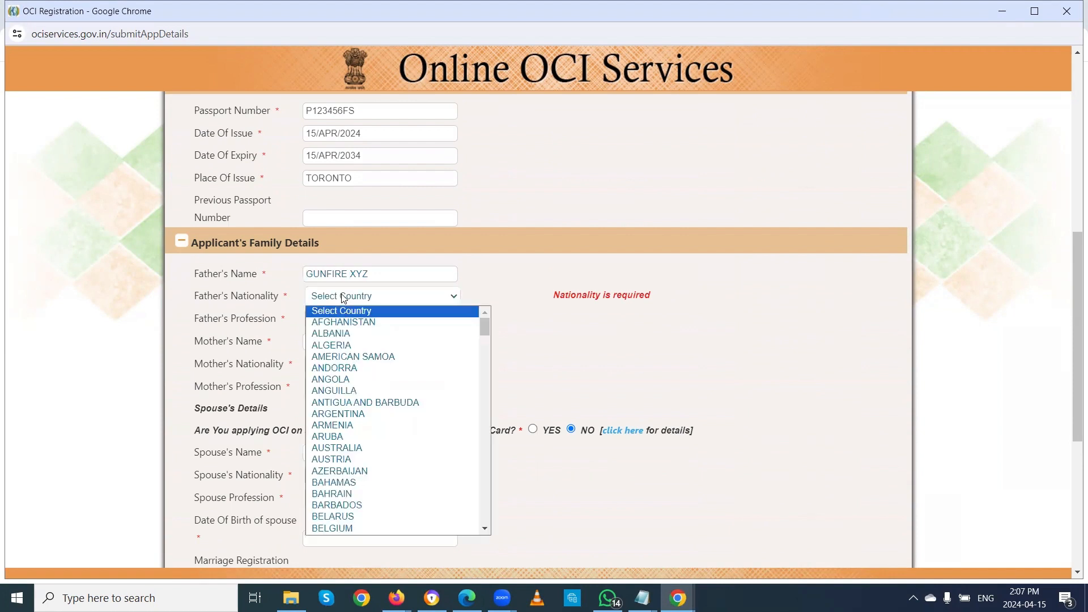
{"action": "key", "text": "i"}
{"action": "key", "text": "n"}
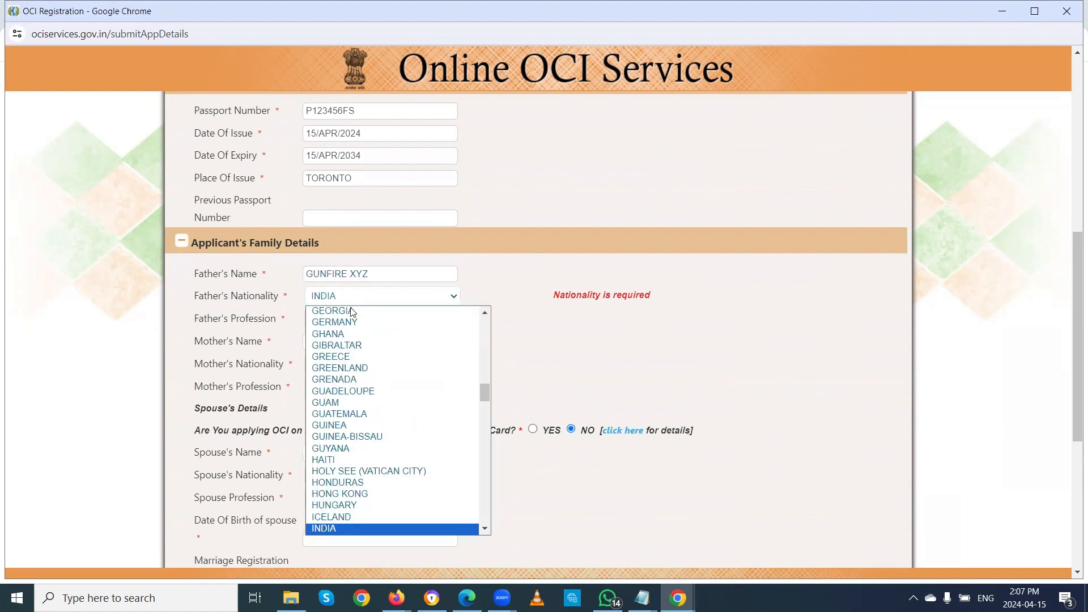
{"action": "left_click", "coordinate": [338, 530]}
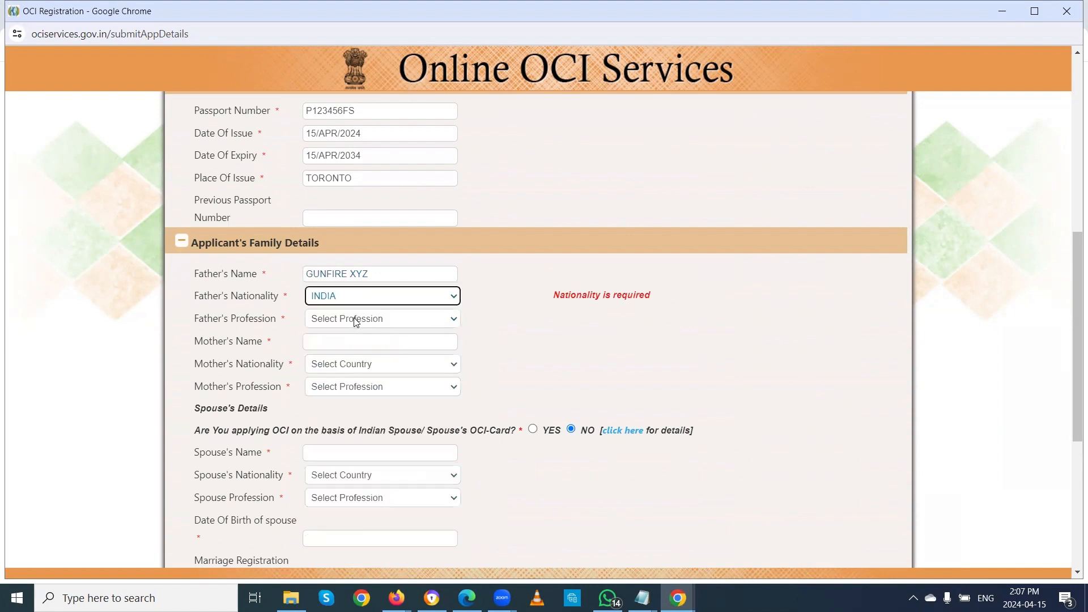
{"action": "left_click", "coordinate": [356, 319]}
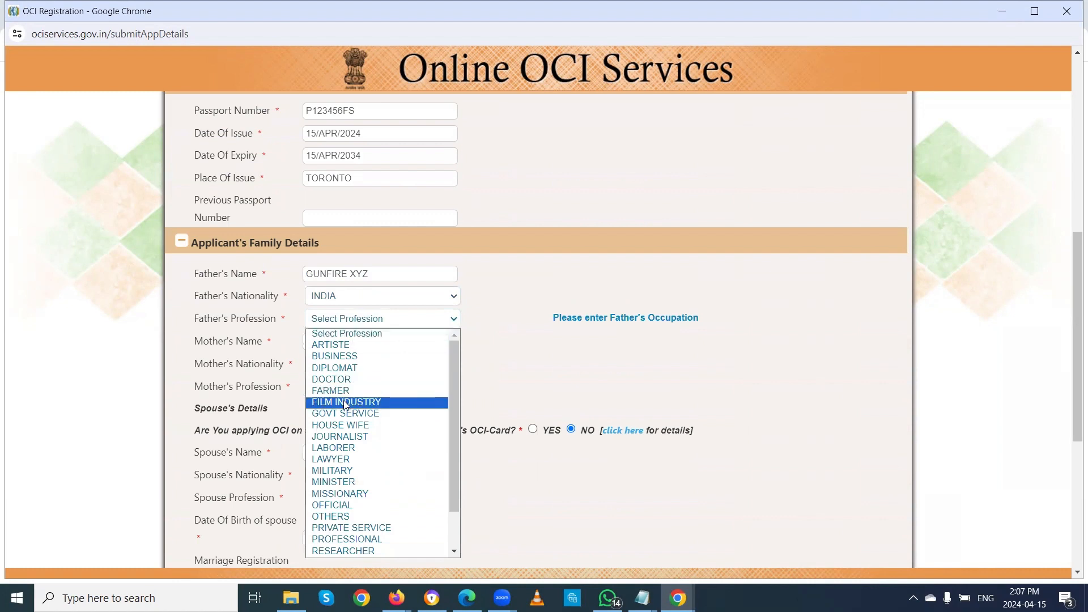
{"action": "key", "text": "o"}
{"action": "left_click", "coordinate": [343, 519]}
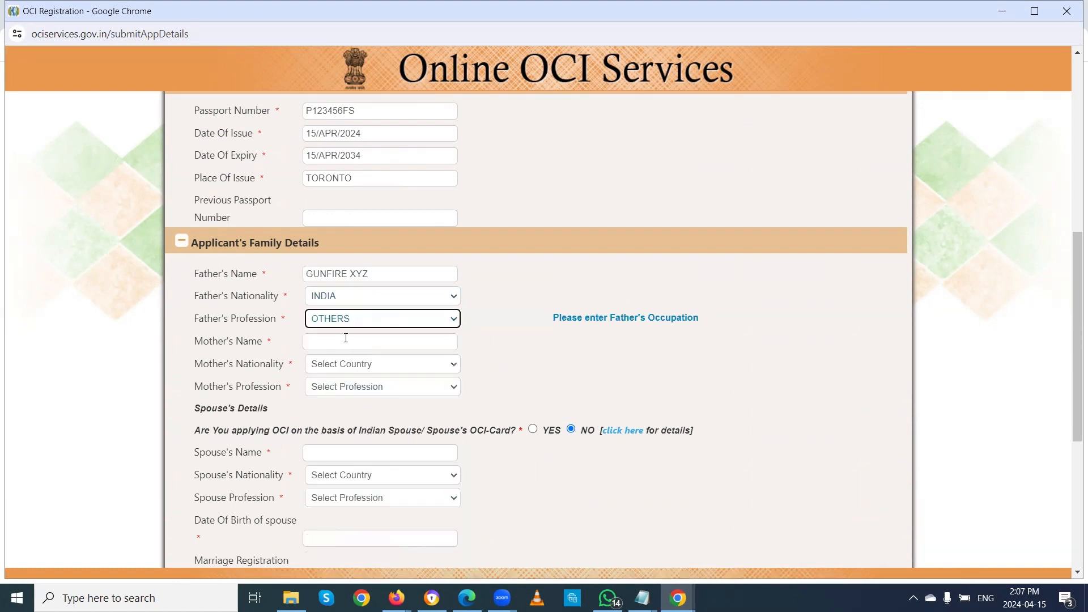
Step: Enter the mother's name, with nationality INDIA and profession OTHERS
{"action": "left_click", "coordinate": [343, 340]}
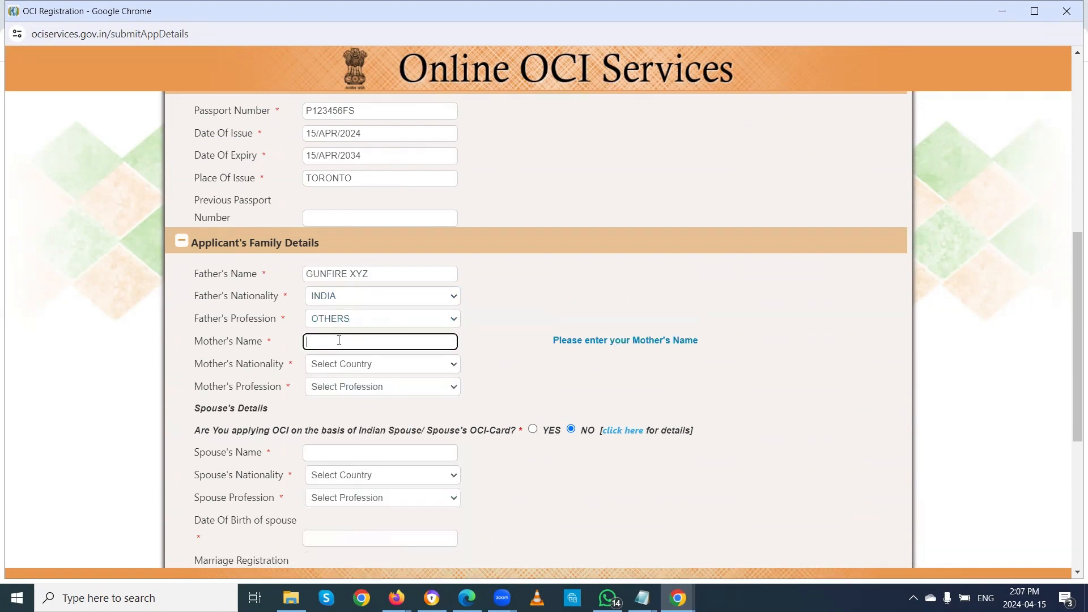
{"action": "type", "text": "LADYFIRE XYZ"}
{"action": "left_click", "coordinate": [395, 364]}
{"action": "type", "text": "i"}
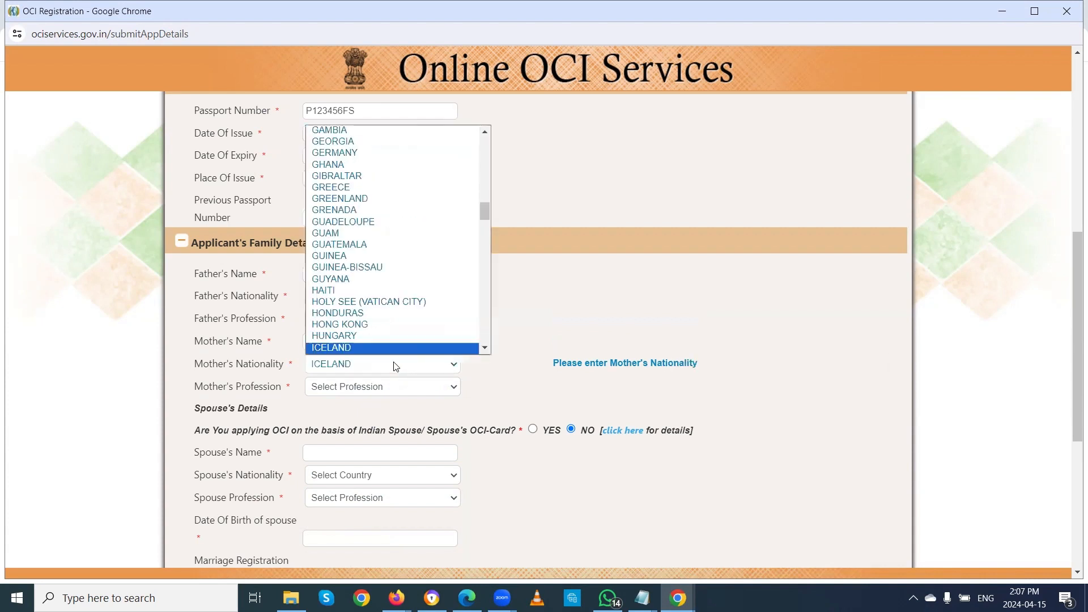
{"action": "type", "text": "n"}
{"action": "left_click", "coordinate": [340, 347]}
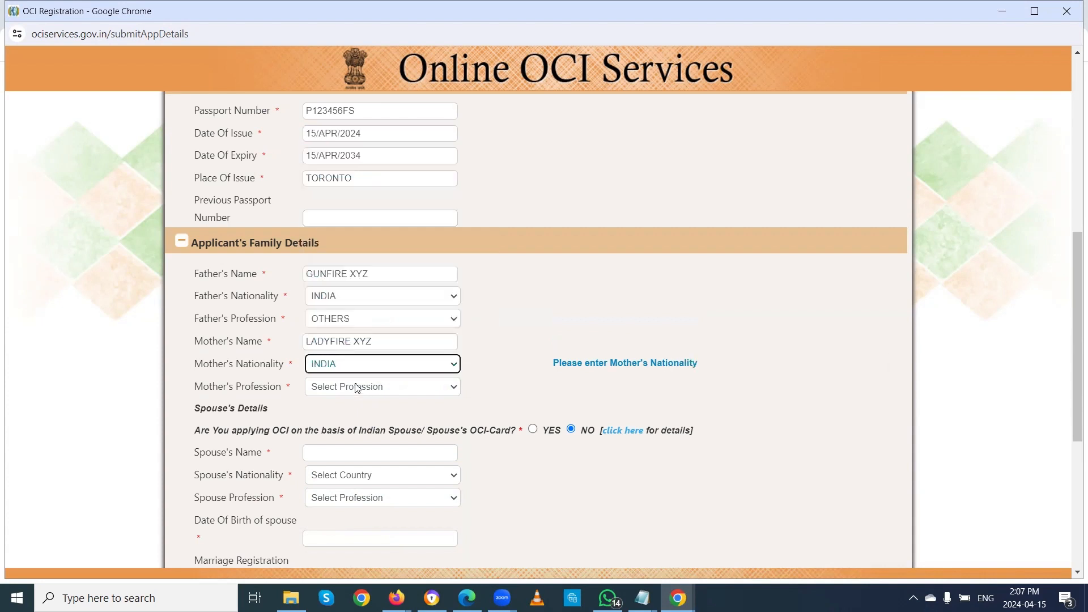
{"action": "left_click", "coordinate": [357, 387]}
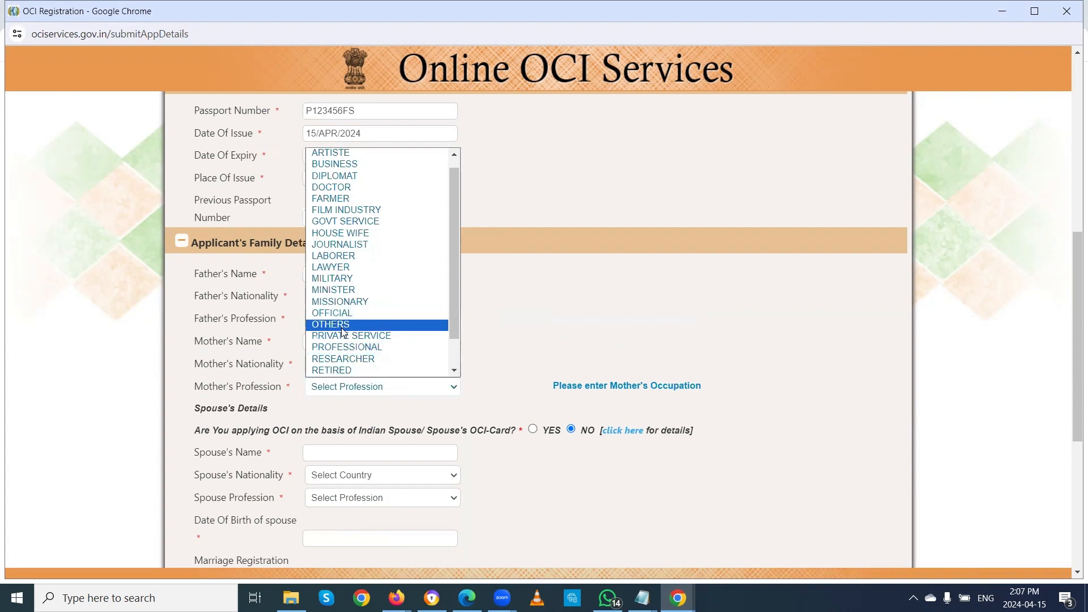
{"action": "left_click", "coordinate": [343, 330]}
{"action": "scroll", "coordinate": [486, 384], "scroll_direction": "down", "scroll_amount": 4}
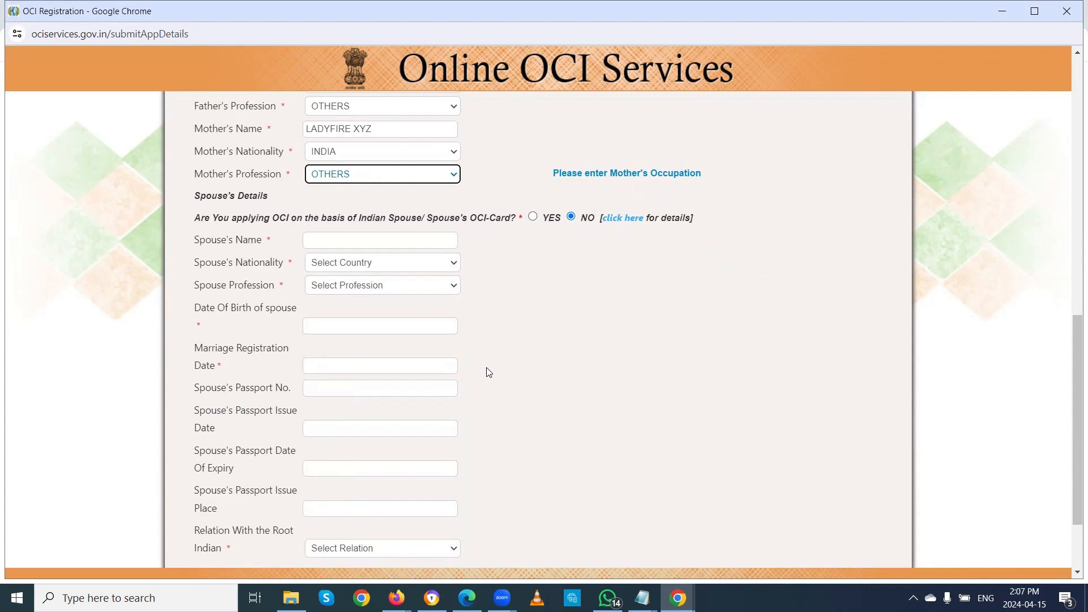
{"action": "left_click", "coordinate": [351, 236]}
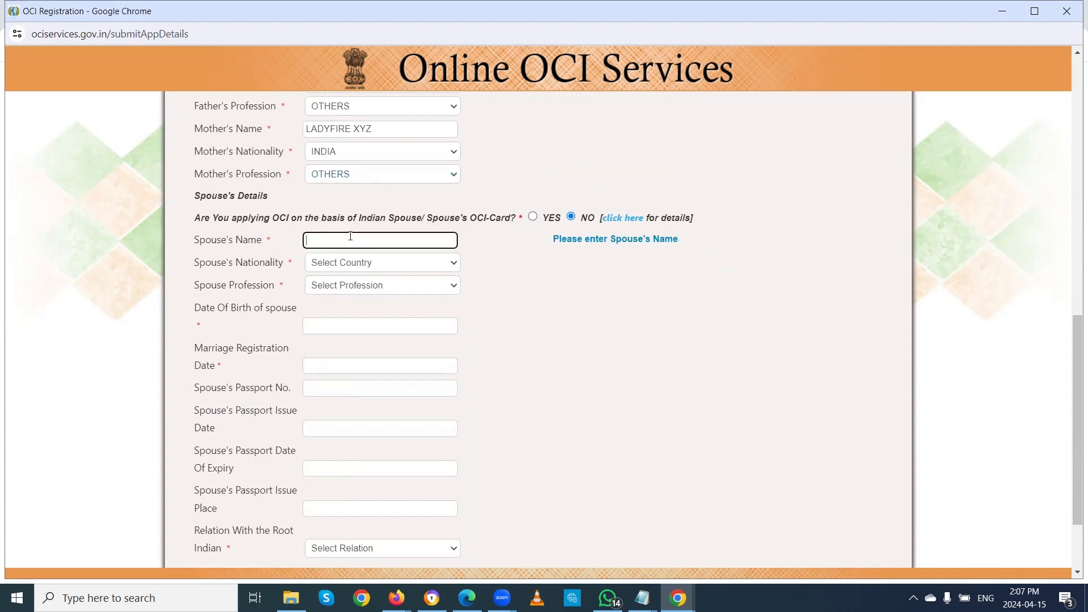
Step: Type the spouse's full name and pick CANADA as Spouse's Nationality
{"action": "type", "text": "MISSLADY XYZ"}
{"action": "left_click", "coordinate": [380, 263]}
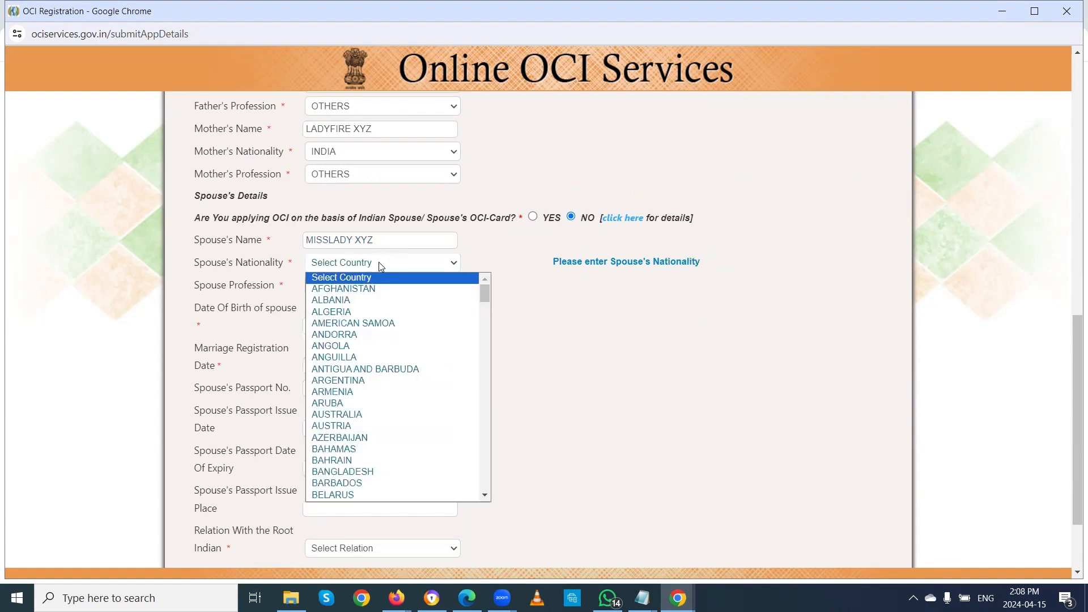
{"action": "key", "text": "c"}
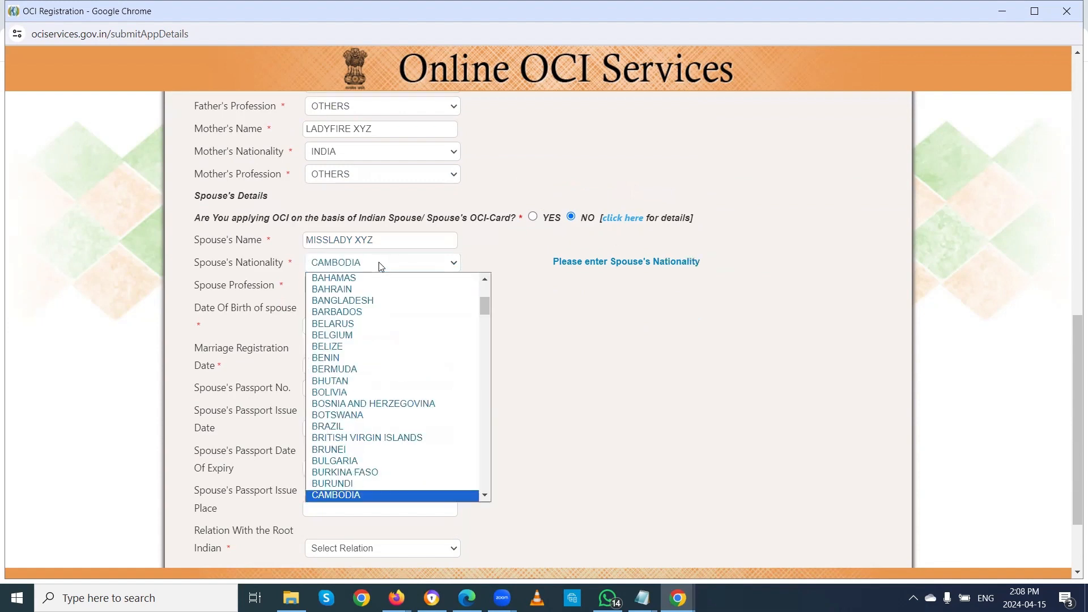
{"action": "key", "text": "Down"}
{"action": "key", "text": "Down"}
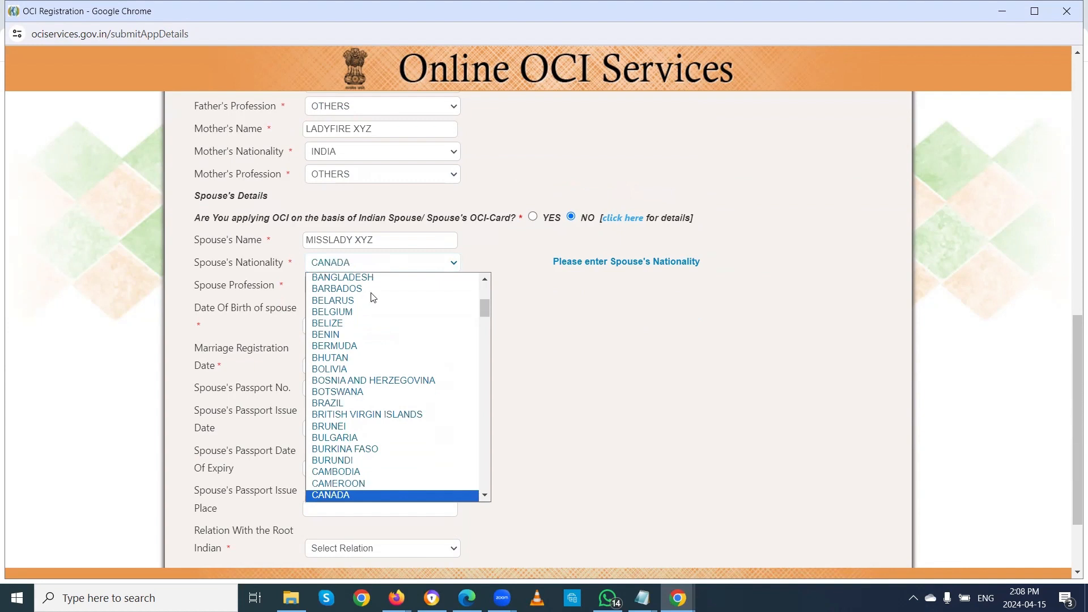
{"action": "left_click", "coordinate": [347, 495]}
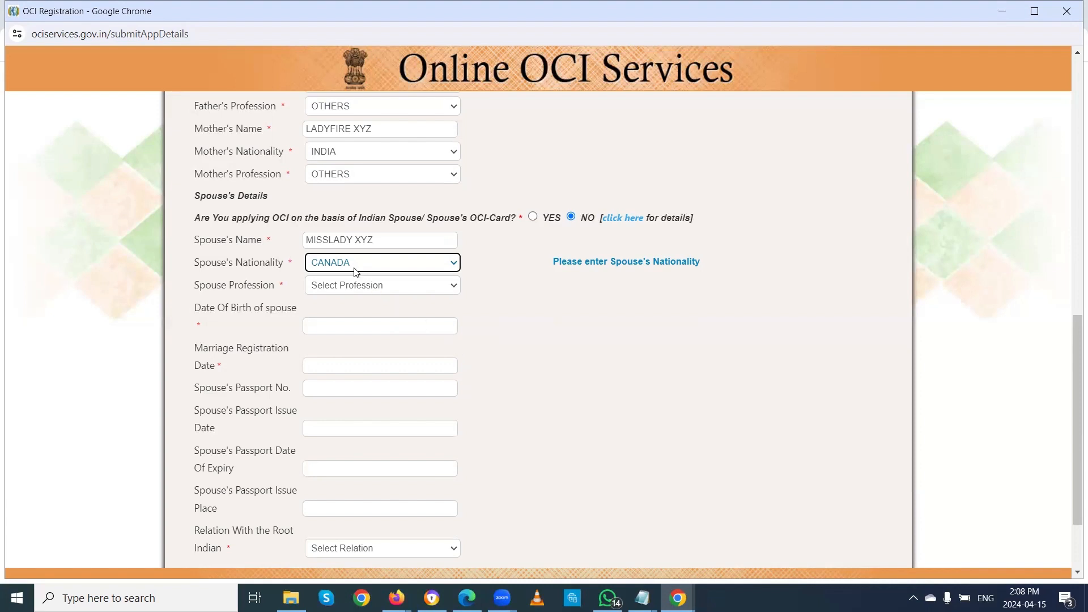
Step: Set Spouse Profession to OTHERS and the spouse's birth date to 15/APR/2024
{"action": "left_click", "coordinate": [401, 286]}
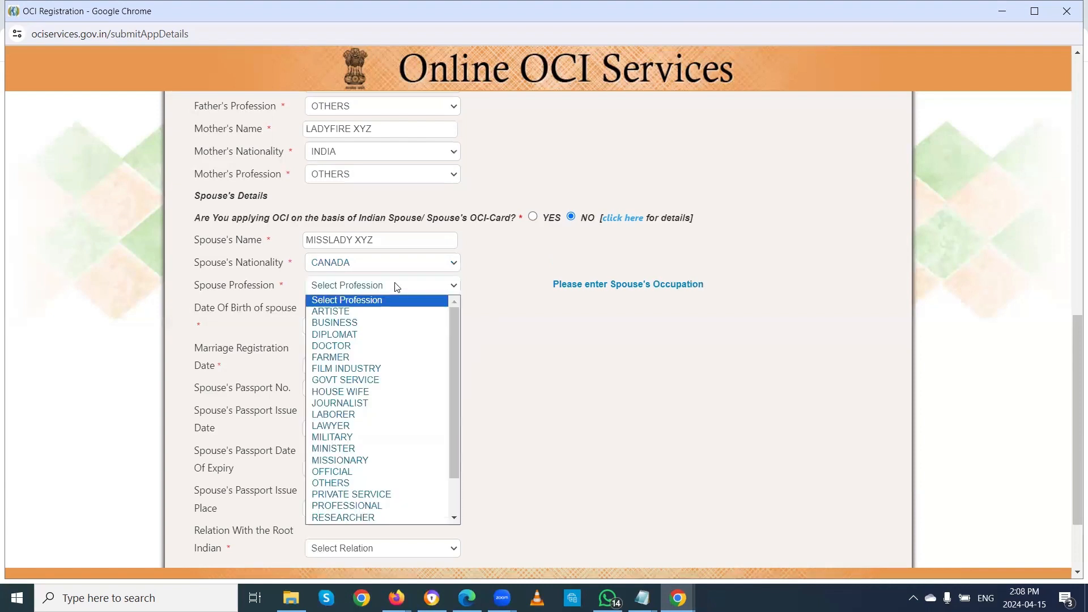
{"action": "left_click", "coordinate": [338, 483]}
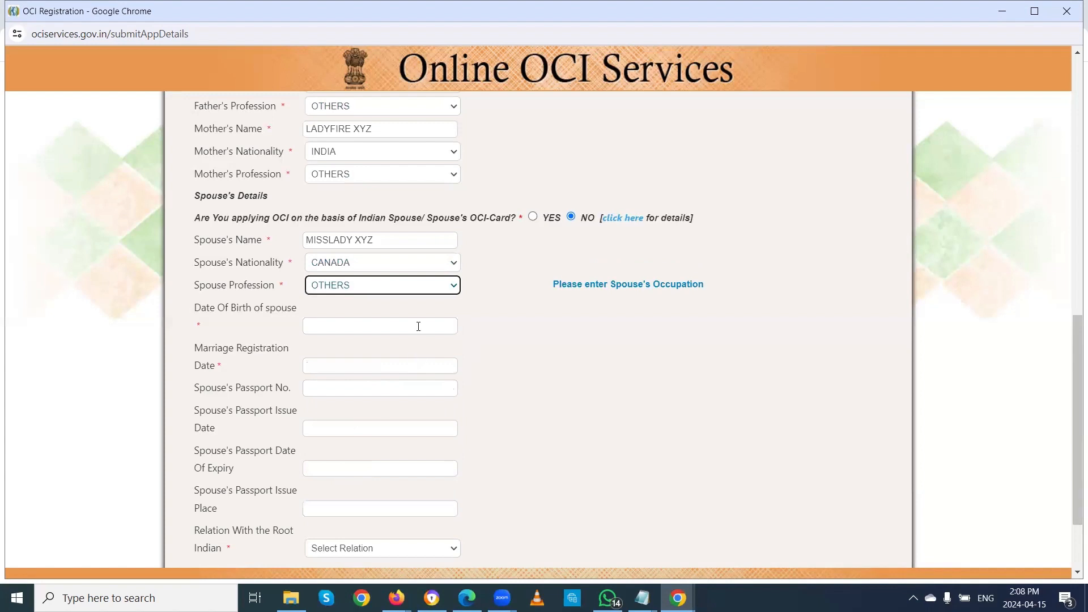
{"action": "left_click", "coordinate": [332, 325]}
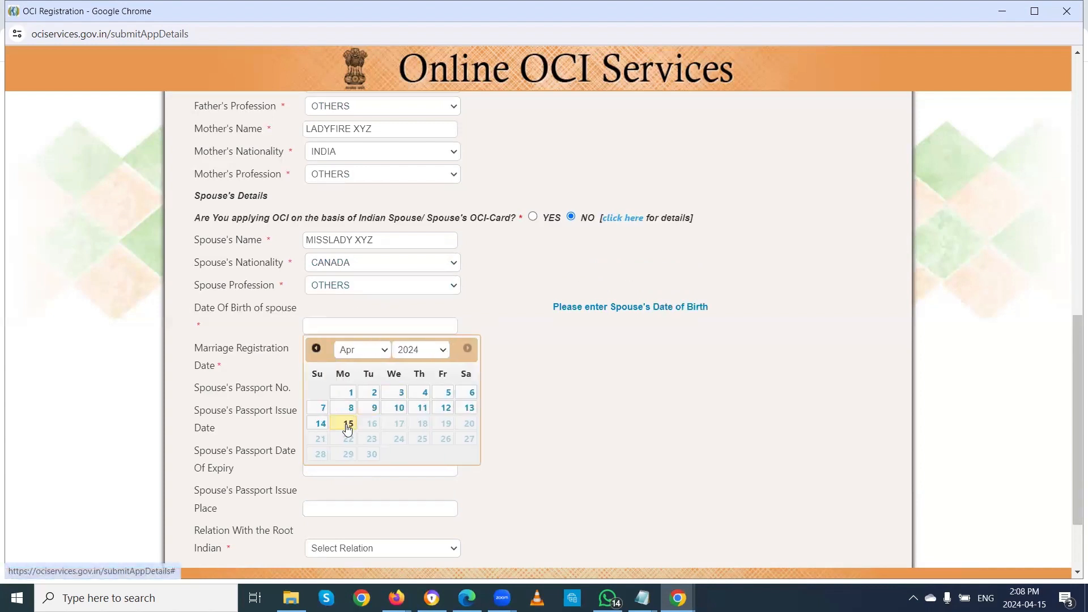
{"action": "left_click", "coordinate": [348, 423]}
Step: Try switching the birth year to 1995, then close the marriage registration calendar unset
{"action": "left_click", "coordinate": [358, 326]}
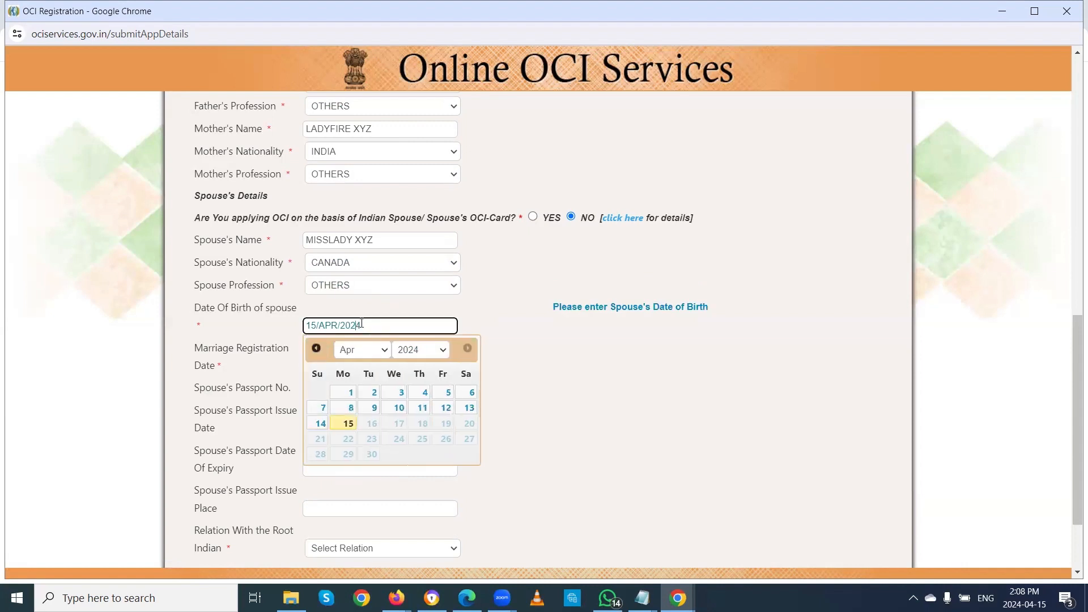
{"action": "left_click", "coordinate": [443, 351]}
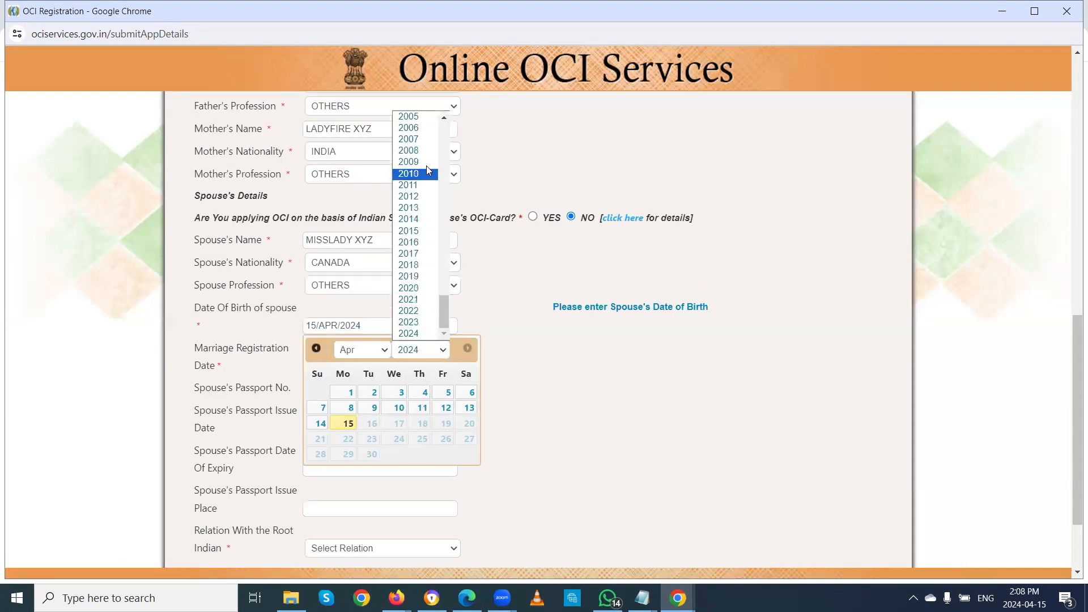
{"action": "scroll", "coordinate": [426, 165], "scroll_direction": "up", "scroll_amount": 5}
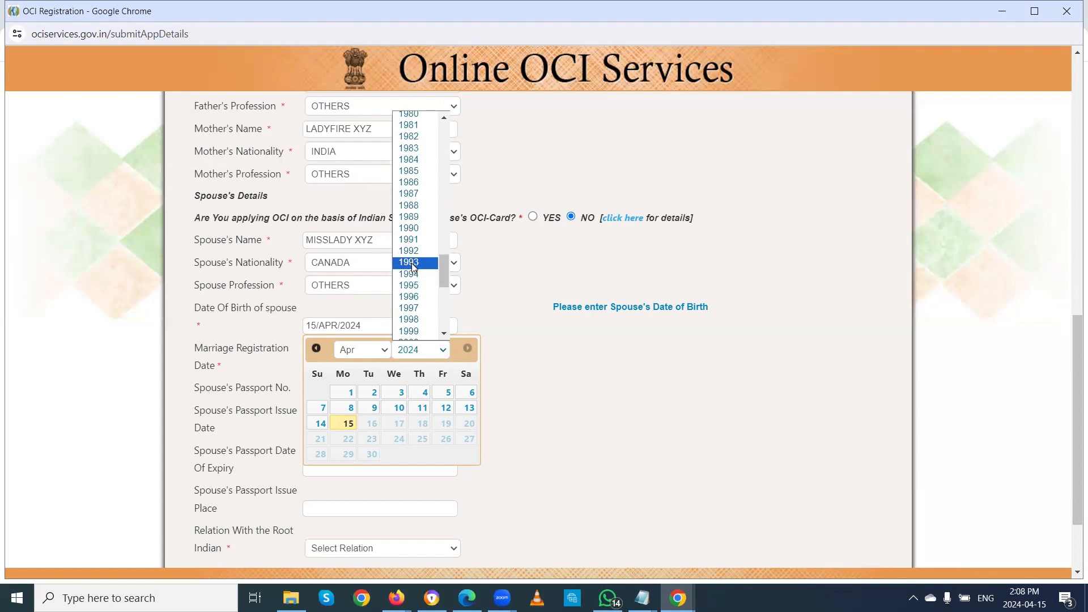
{"action": "left_click", "coordinate": [411, 287]}
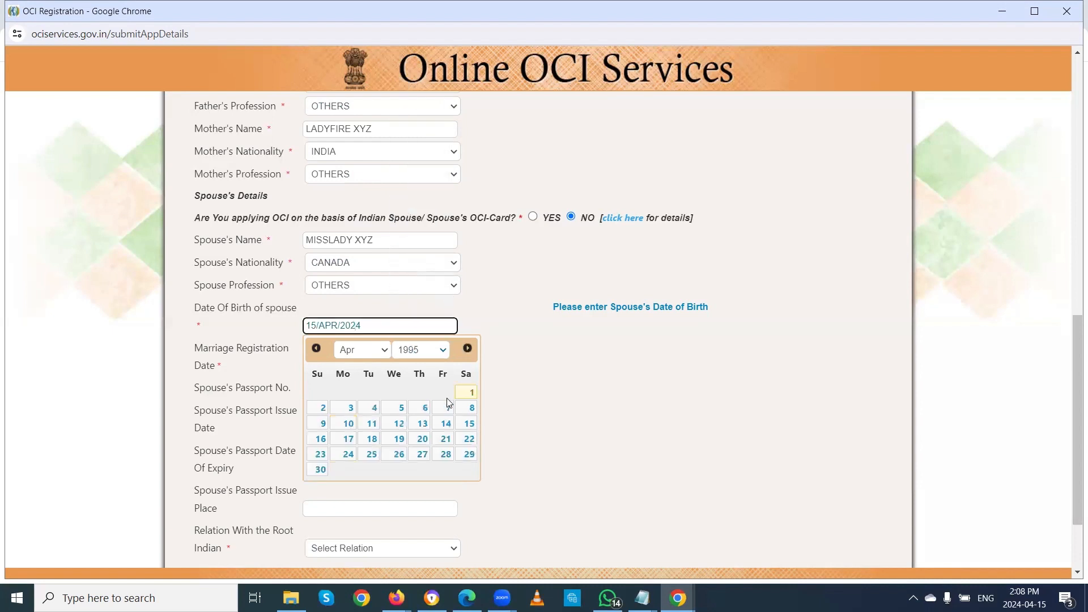
{"action": "left_click", "coordinate": [561, 389]}
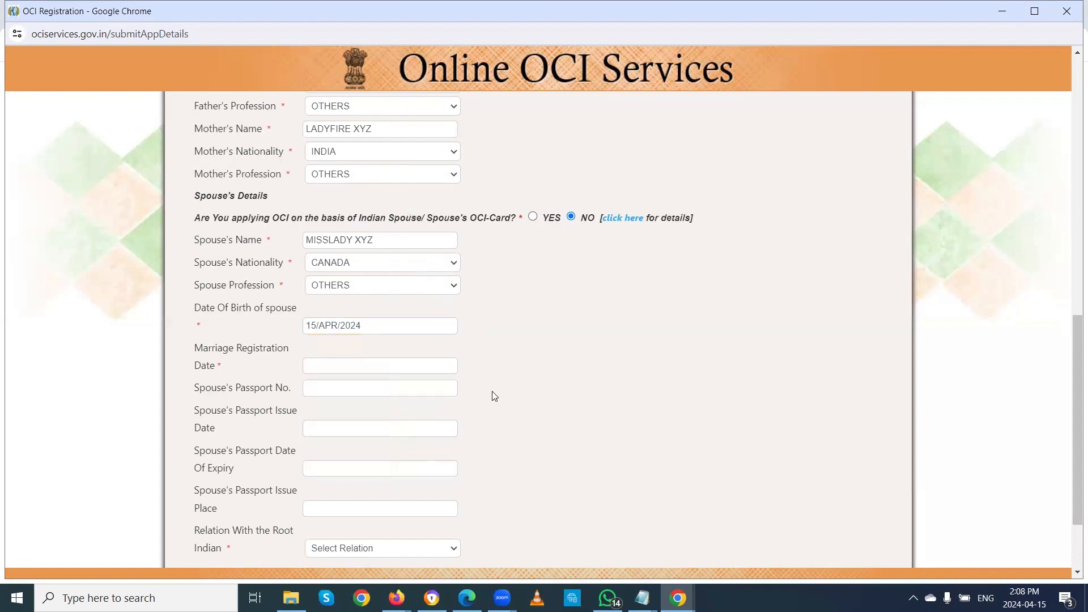
{"action": "left_click", "coordinate": [346, 366]}
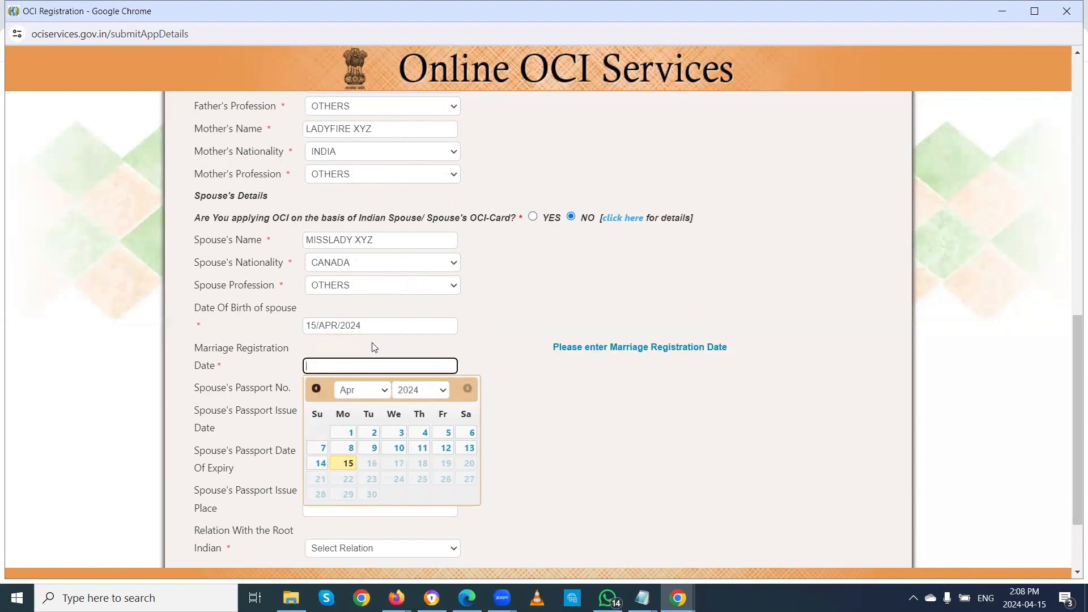
{"action": "left_click", "coordinate": [478, 284]}
{"action": "scroll", "coordinate": [476, 281], "scroll_direction": "up", "scroll_amount": 4}
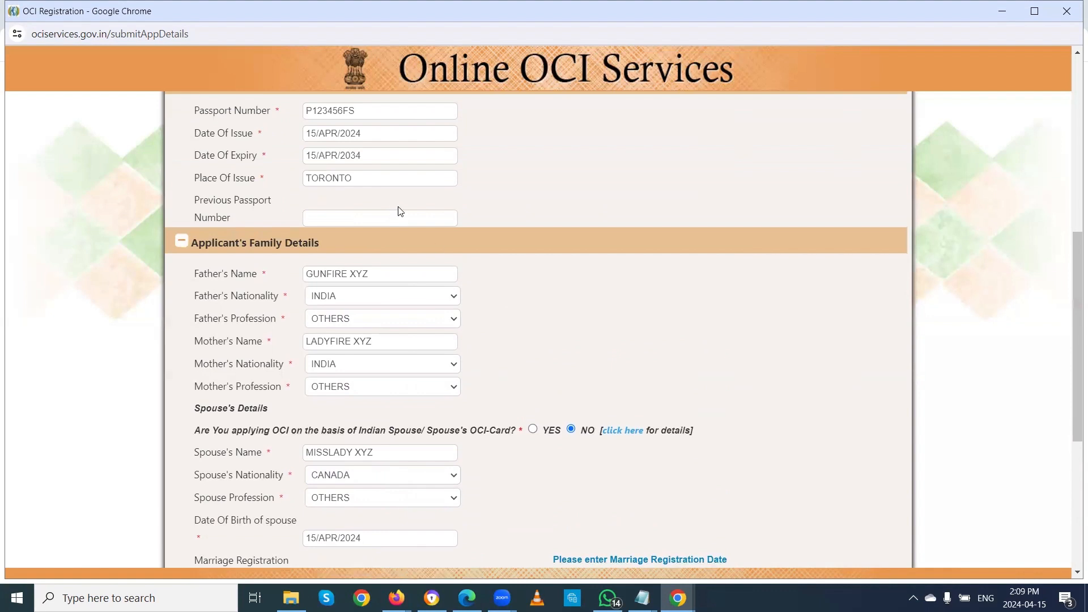
Step: Change Marital Status to UNMARRIED and apply the change
{"action": "scroll", "coordinate": [399, 212], "scroll_direction": "up", "scroll_amount": 3}
{"action": "left_click", "coordinate": [416, 200]}
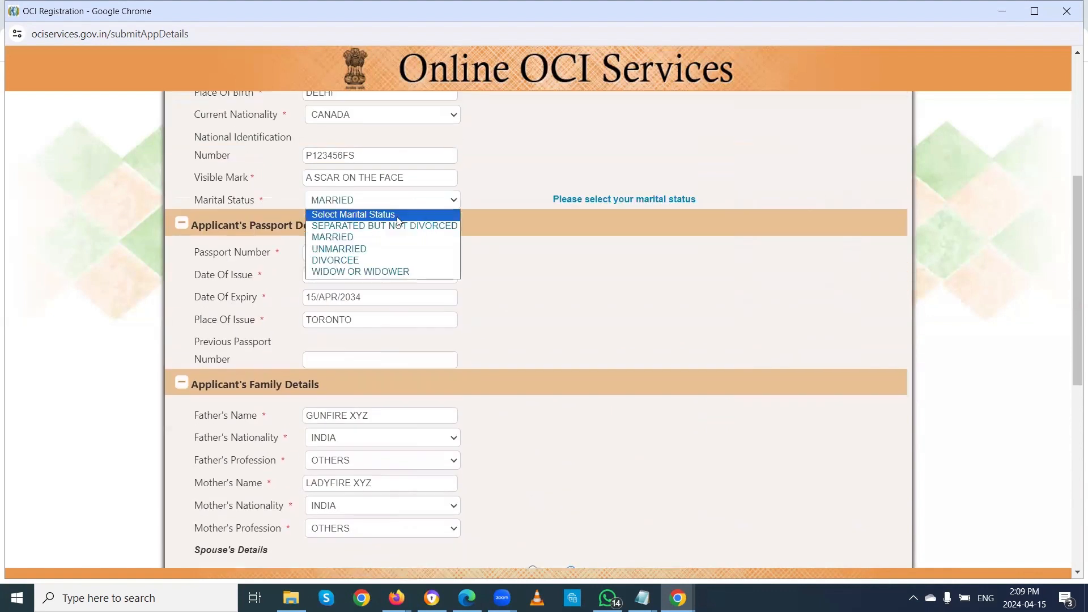
{"action": "left_click", "coordinate": [359, 249]}
{"action": "left_click", "coordinate": [564, 302]}
Step: Set Marital Status back to MARRIED and return to the blank Spouse's Details section
{"action": "scroll", "coordinate": [563, 301], "scroll_direction": "down", "scroll_amount": 3}
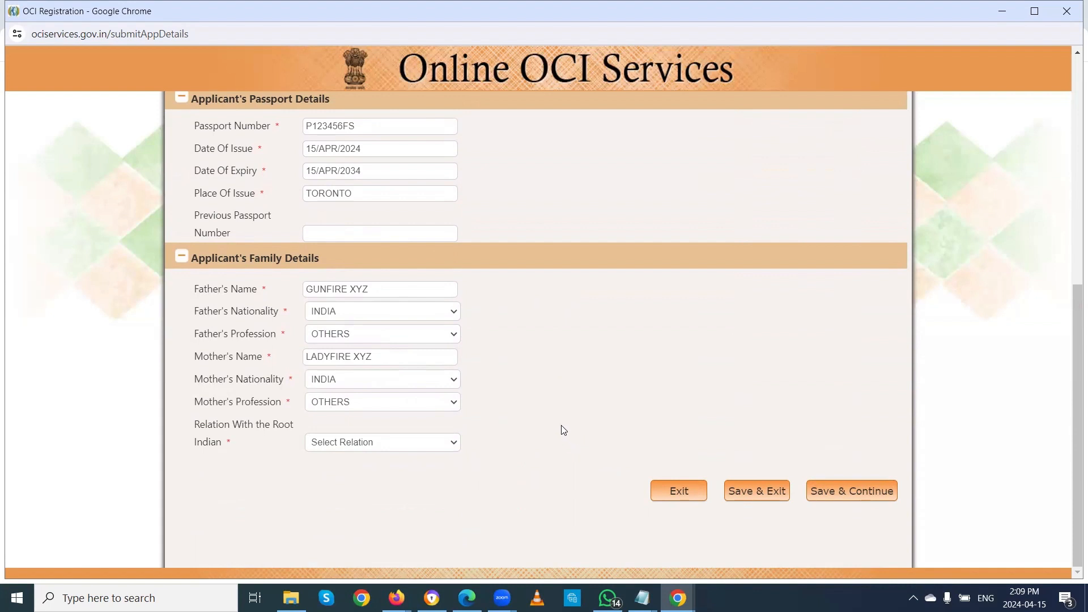
{"action": "scroll", "coordinate": [544, 405], "scroll_direction": "up", "scroll_amount": 5}
{"action": "left_click", "coordinate": [388, 357]}
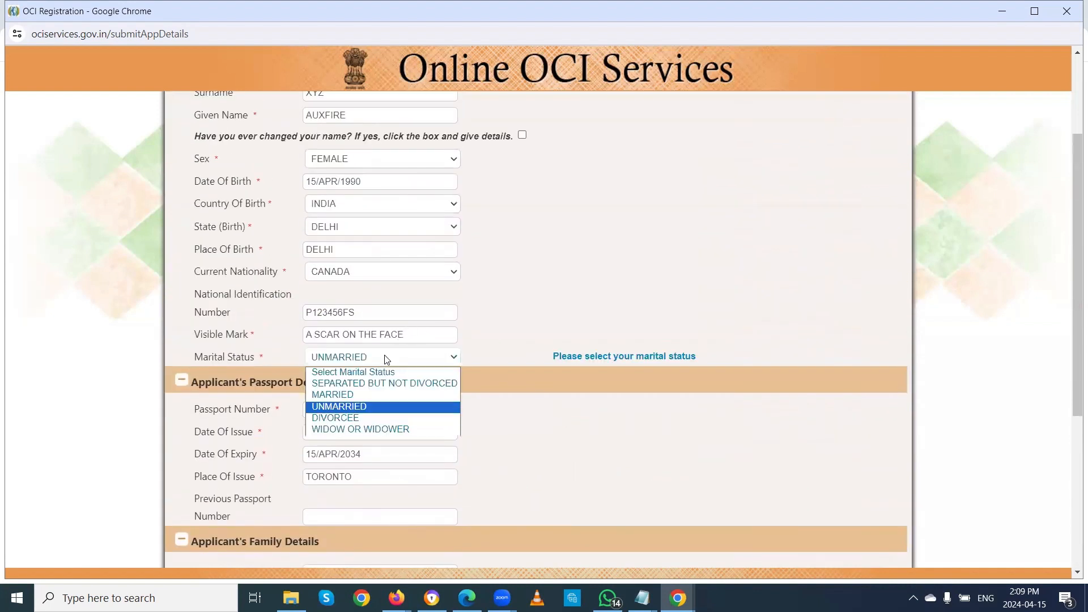
{"action": "left_click", "coordinate": [343, 397]}
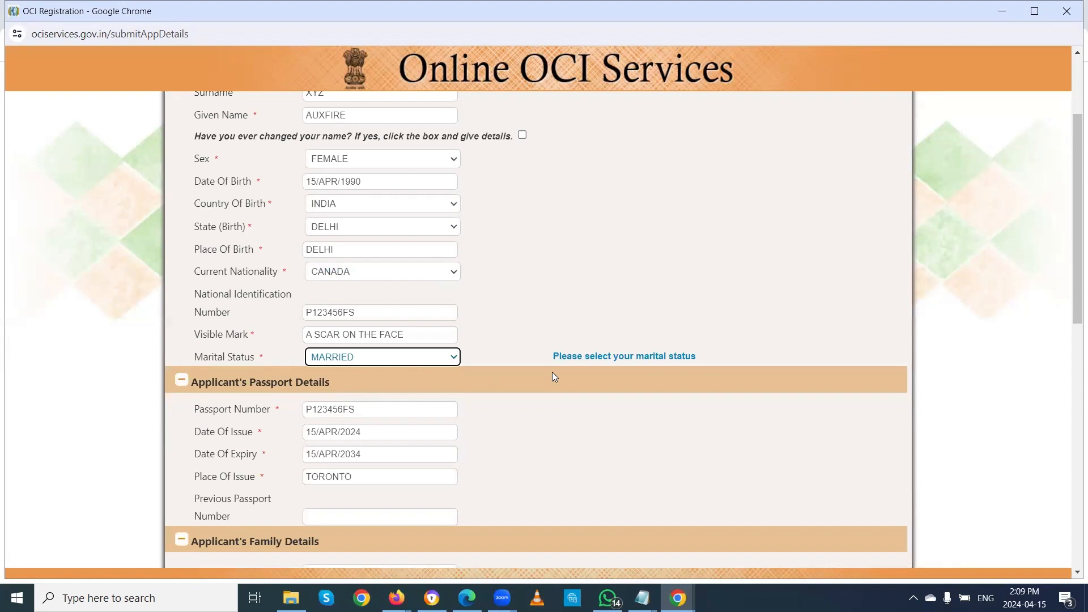
{"action": "scroll", "coordinate": [531, 387], "scroll_direction": "down", "scroll_amount": 6}
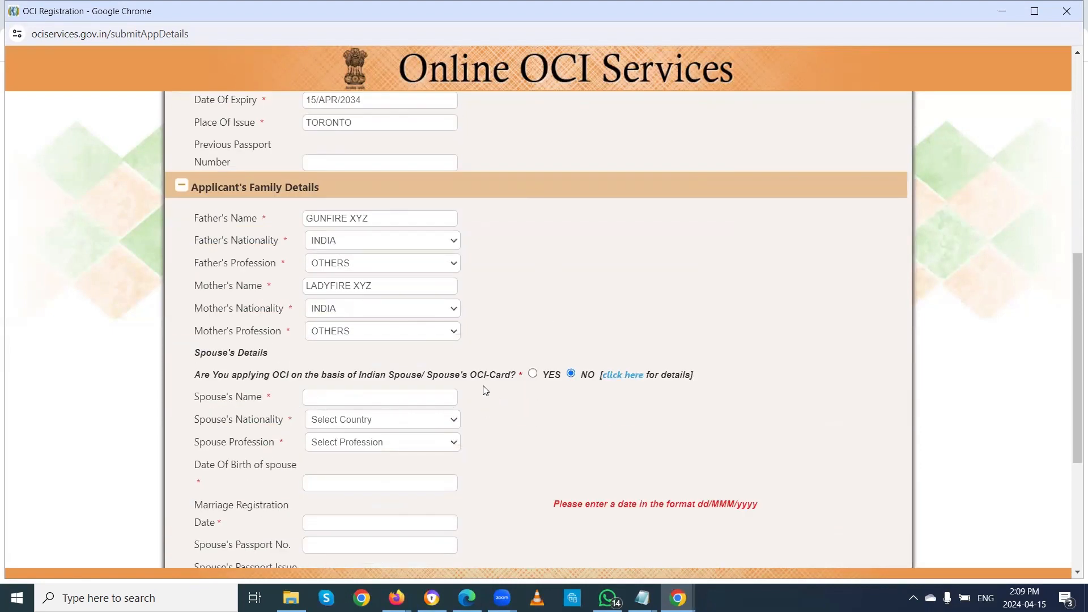
{"action": "scroll", "coordinate": [485, 390], "scroll_direction": "down", "scroll_amount": 2}
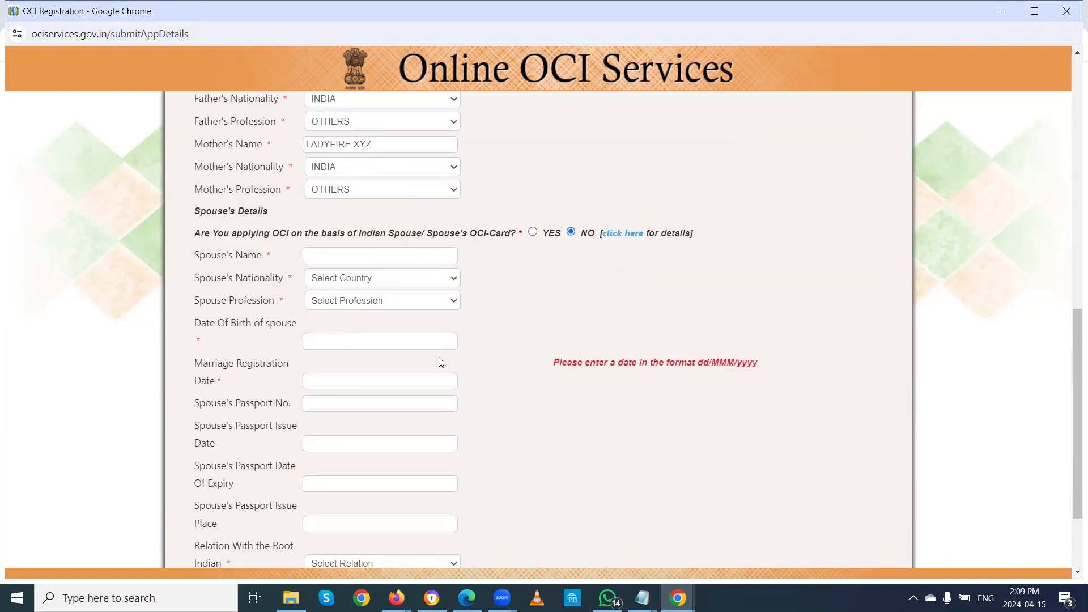
Step: Re-enter the spouse's full name and set Spouse's Nationality to CANADA
{"action": "left_click", "coordinate": [354, 258]}
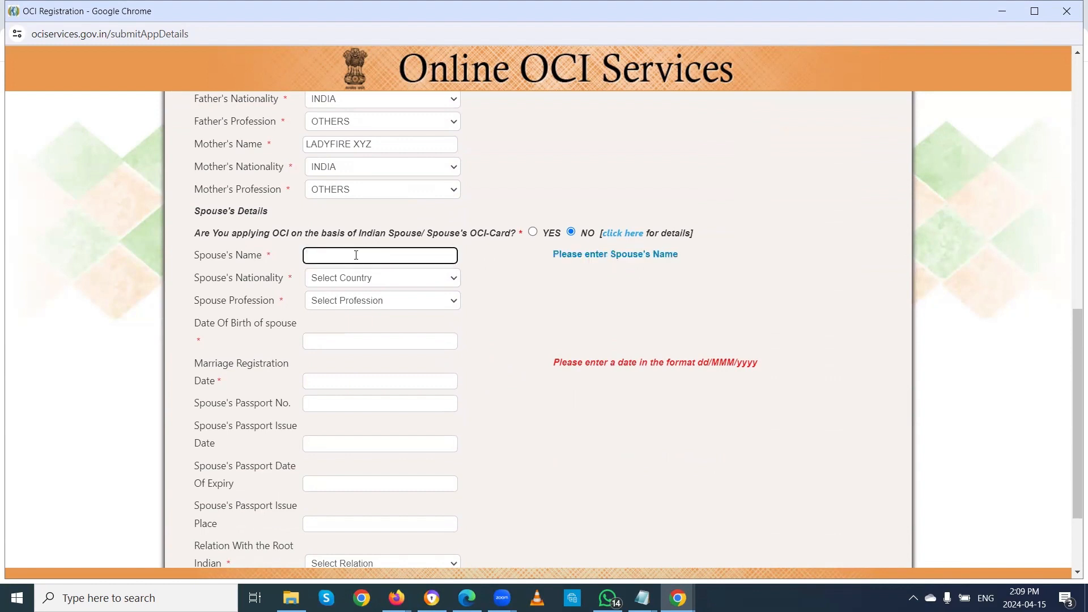
{"action": "type", "text": "MISSLADY Z"}
{"action": "type", "text": "YZ"}
{"action": "key", "text": "Tab"}
{"action": "key", "text": "c"}
{"action": "key", "text": "Down"}
{"action": "key", "text": "Down"}
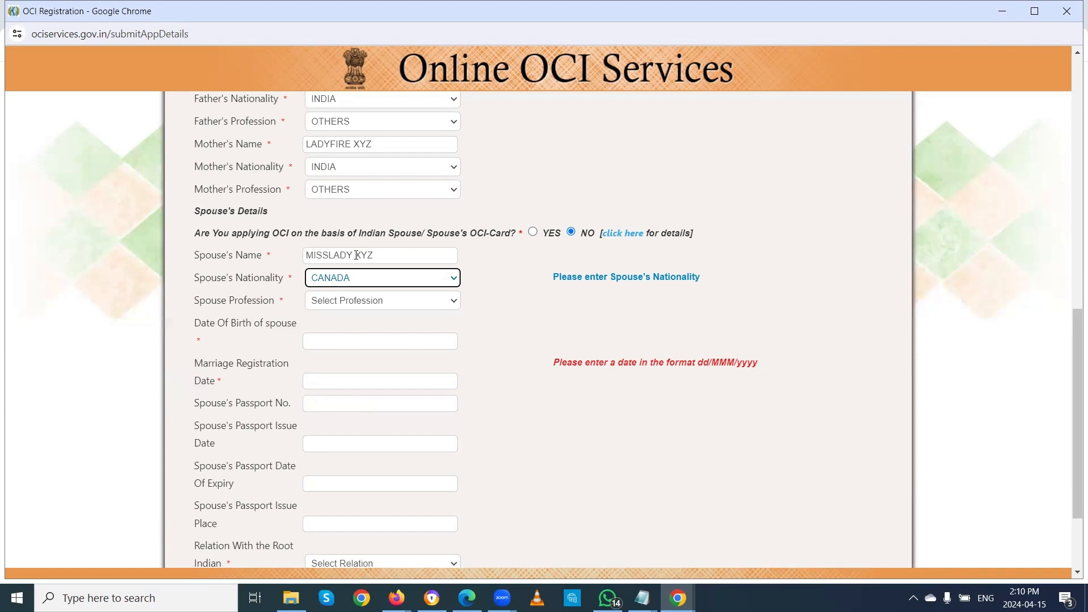
{"action": "left_click", "coordinate": [414, 300]}
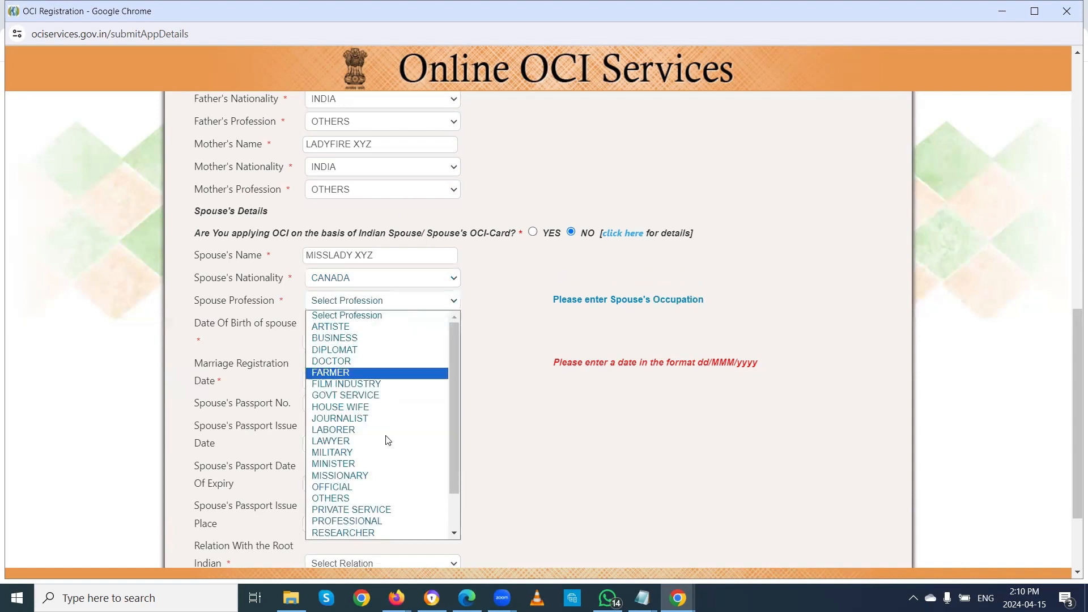
{"action": "left_click", "coordinate": [352, 498]}
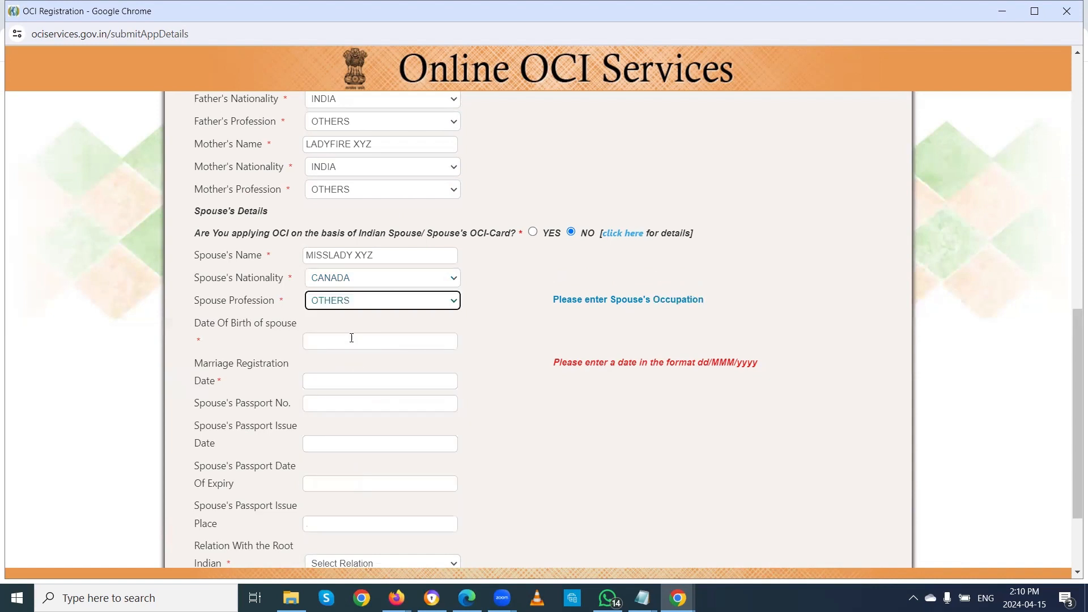
{"action": "left_click", "coordinate": [352, 340]}
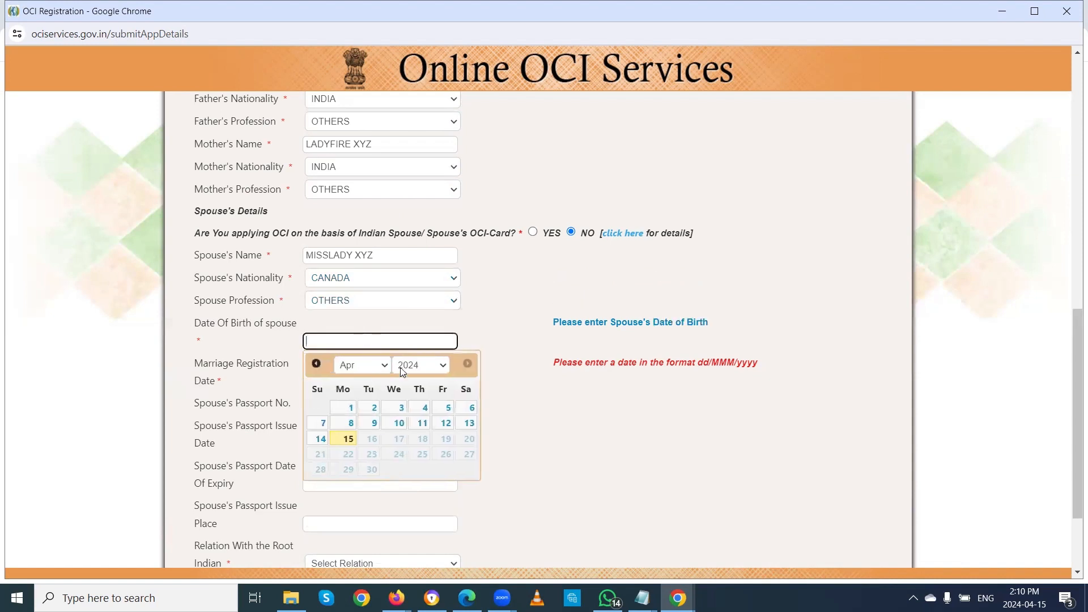
{"action": "left_click", "coordinate": [443, 363]}
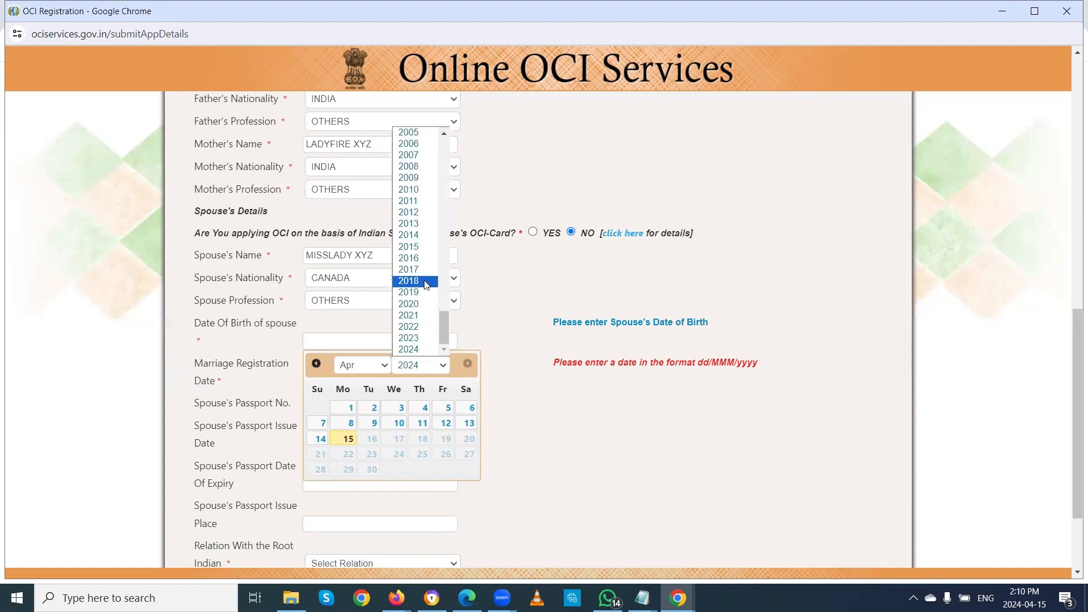
{"action": "scroll", "coordinate": [422, 272], "scroll_direction": "up", "scroll_amount": 4}
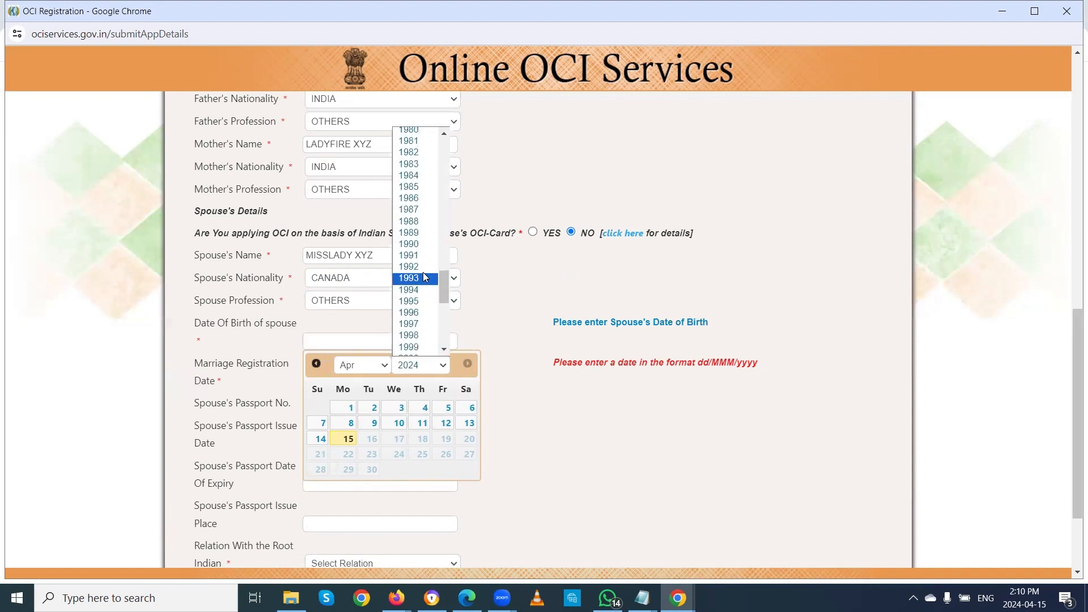
{"action": "left_click", "coordinate": [424, 301]}
{"action": "left_click", "coordinate": [320, 455]}
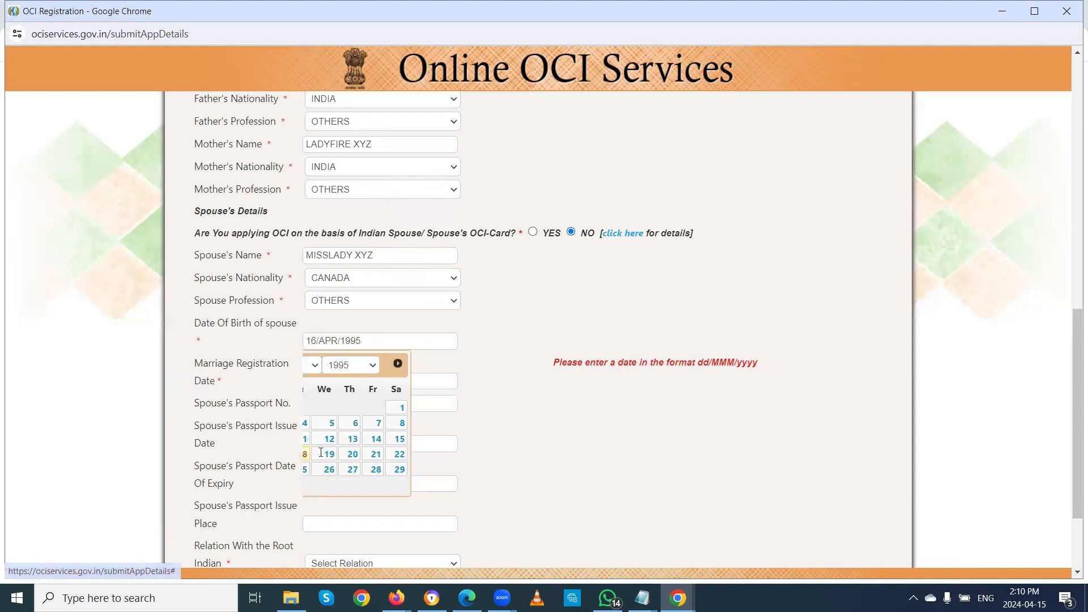
Step: Set the Marriage Registration Date to 10 April 2020
{"action": "left_click", "coordinate": [331, 379]}
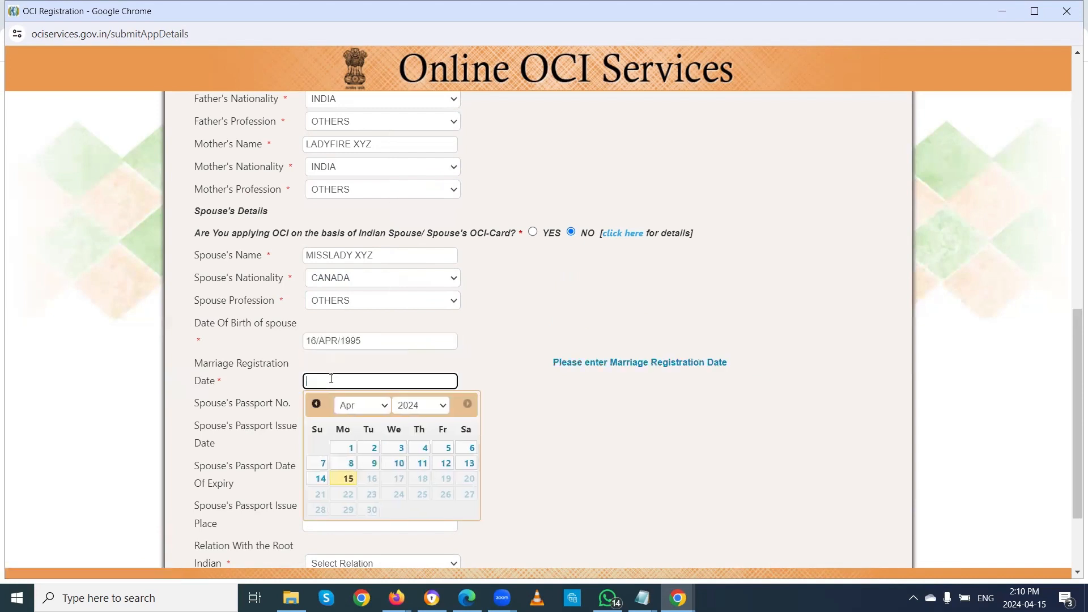
{"action": "left_click", "coordinate": [443, 406]}
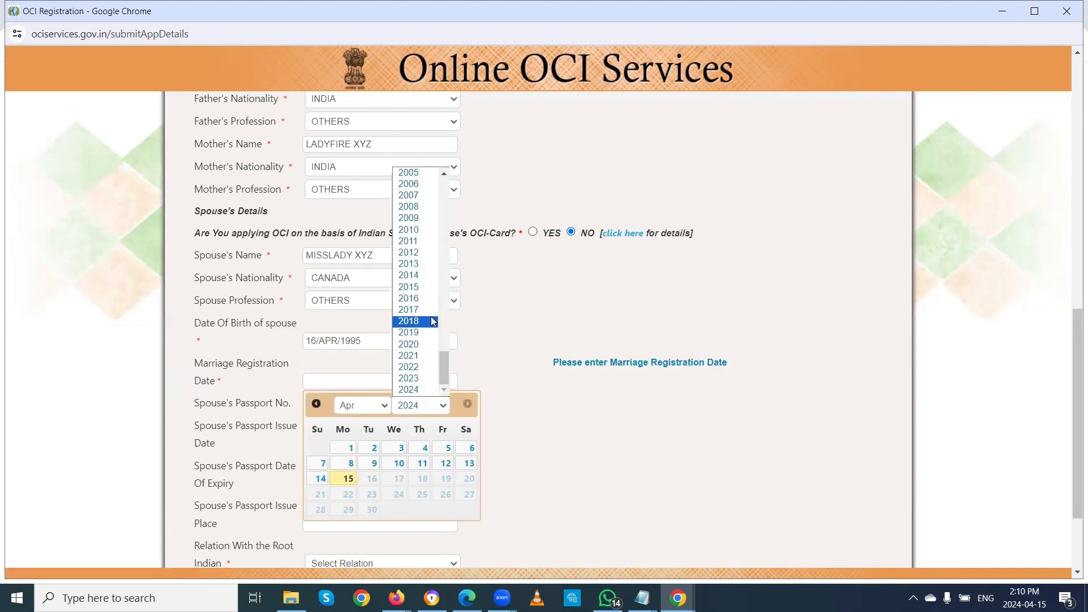
{"action": "left_click", "coordinate": [420, 343]}
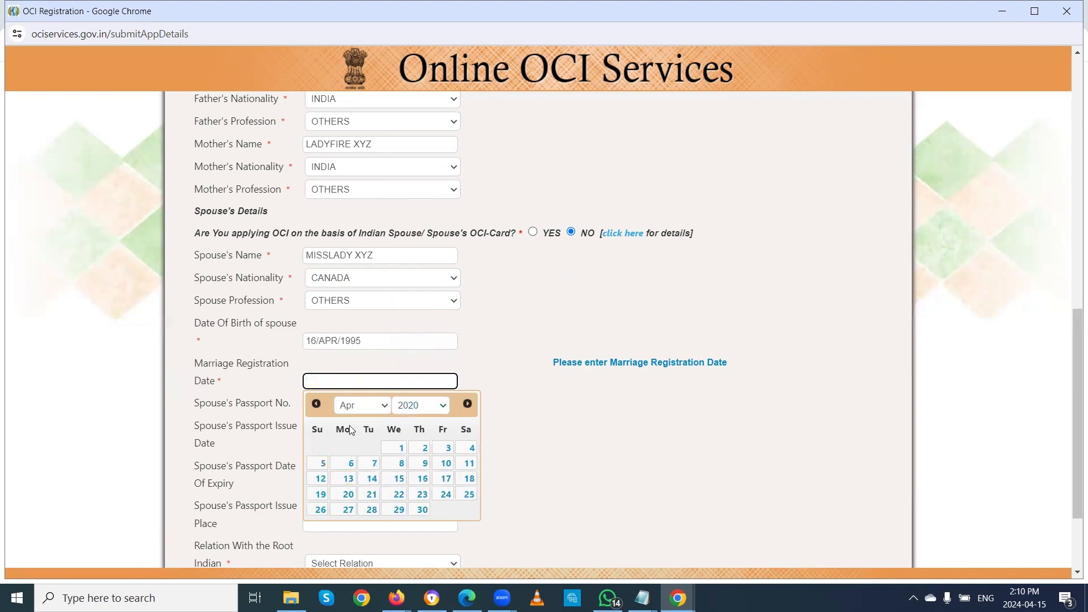
{"action": "left_click", "coordinate": [445, 464]}
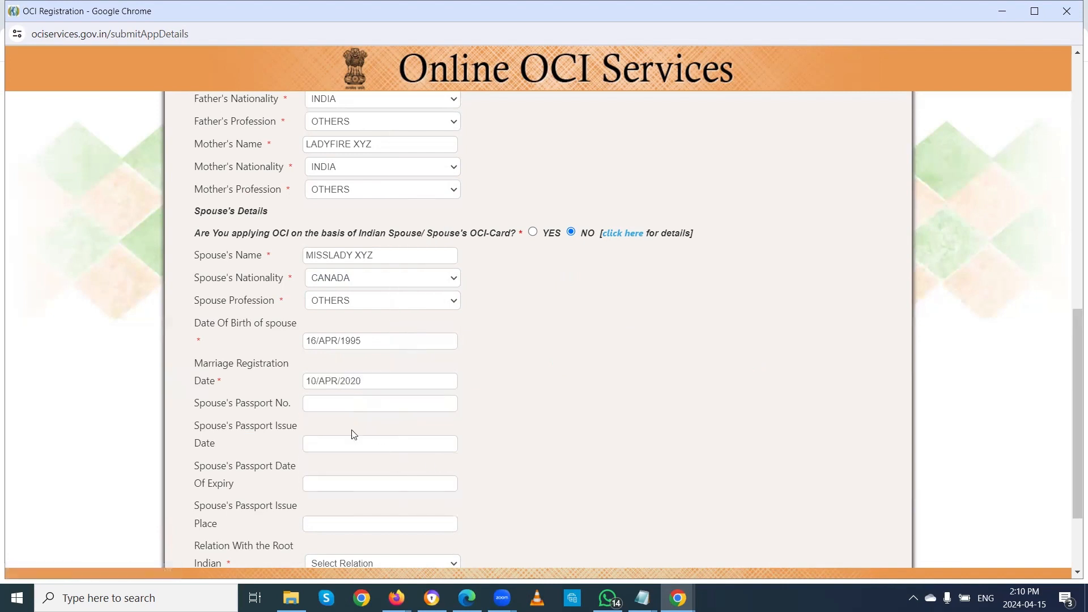
{"action": "left_click", "coordinate": [342, 398]}
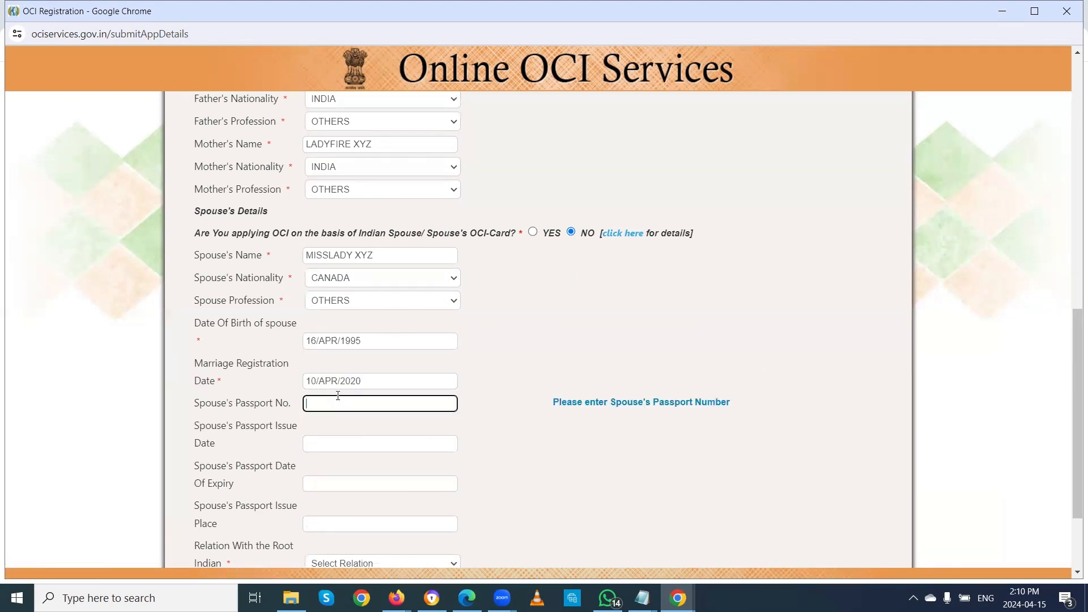
Step: Enter the spouse's passport number and set its issue date to 11 April 2024
{"action": "type", "text": "p234567"}
{"action": "key", "text": "BackSpace"}
{"action": "key", "text": "BackSpace"}
{"action": "key", "text": "BackSpace"}
{"action": "key", "text": "BackSpace"}
{"action": "key", "text": "BackSpace"}
{"action": "key", "text": "BackSpace"}
{"action": "type", "text": "P23456789"}
{"action": "key", "text": "Tab"}
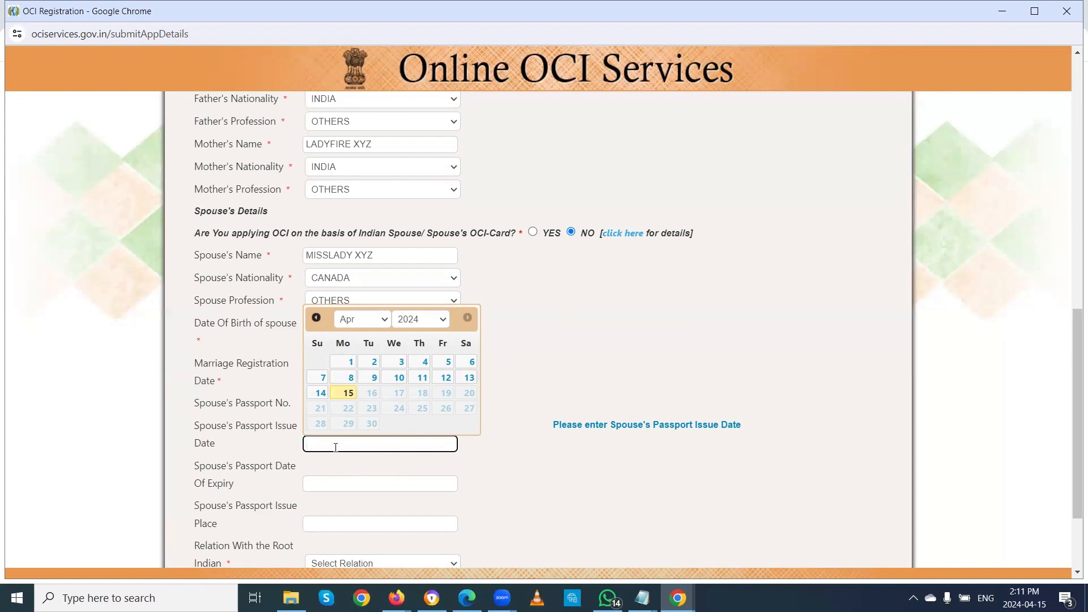
{"action": "left_click", "coordinate": [422, 378]}
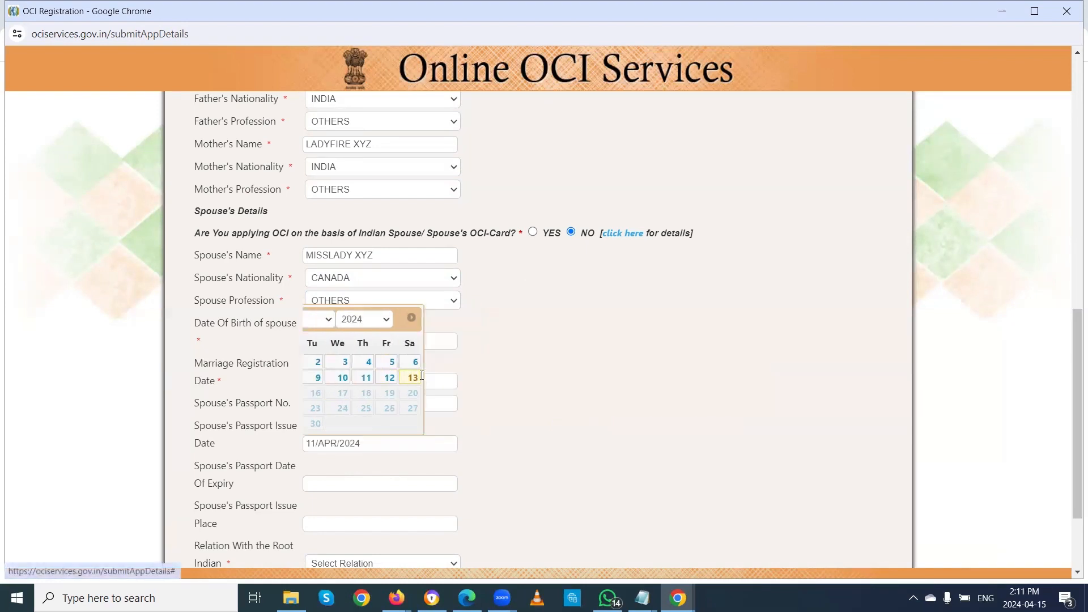
Step: Set the spouse's passport expiry date to 11 April 2034
{"action": "left_click", "coordinate": [354, 483]}
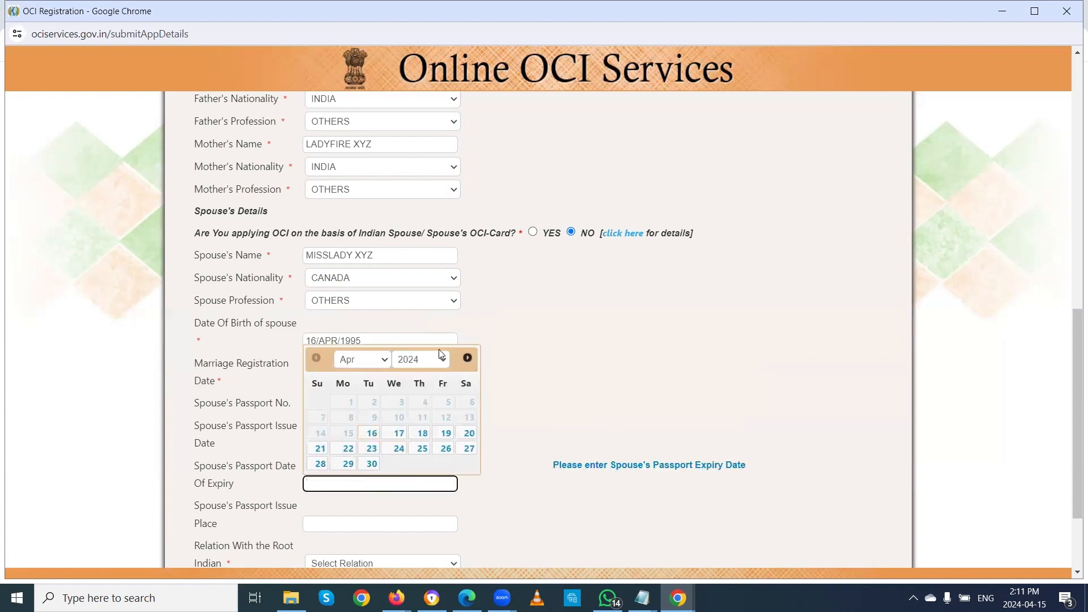
{"action": "left_click", "coordinate": [443, 361]}
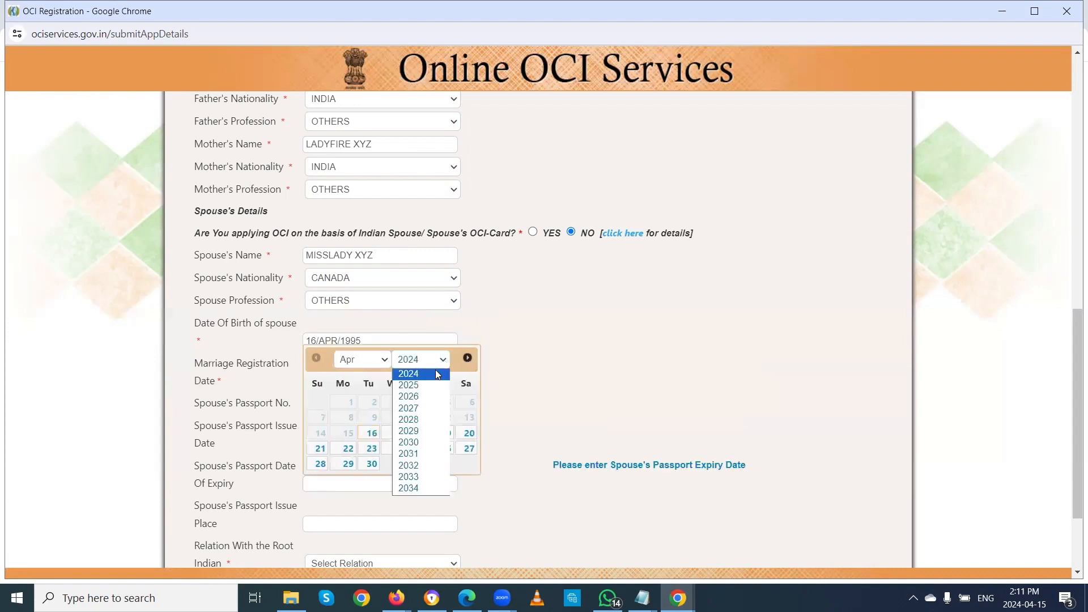
{"action": "left_click", "coordinate": [407, 487]}
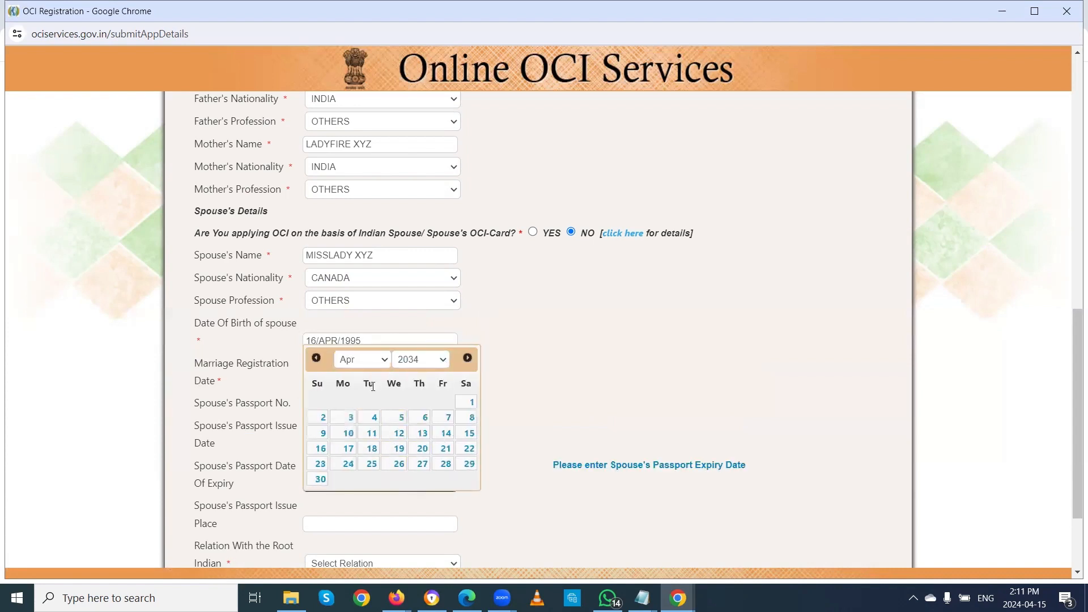
{"action": "left_click", "coordinate": [372, 434]}
{"action": "scroll", "coordinate": [547, 433], "scroll_direction": "down", "scroll_amount": 3}
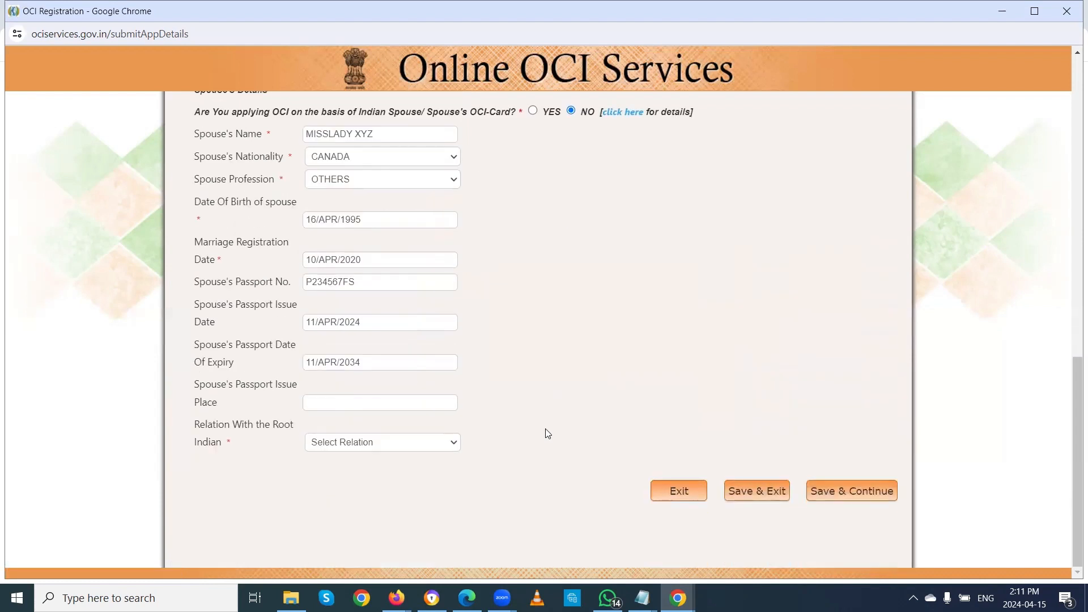
Step: Enter TORONTO as passport issue place and choose SELF as Relation With the Root Indian
{"action": "left_click", "coordinate": [340, 401]}
{"action": "type", "text": "TORONTO"}
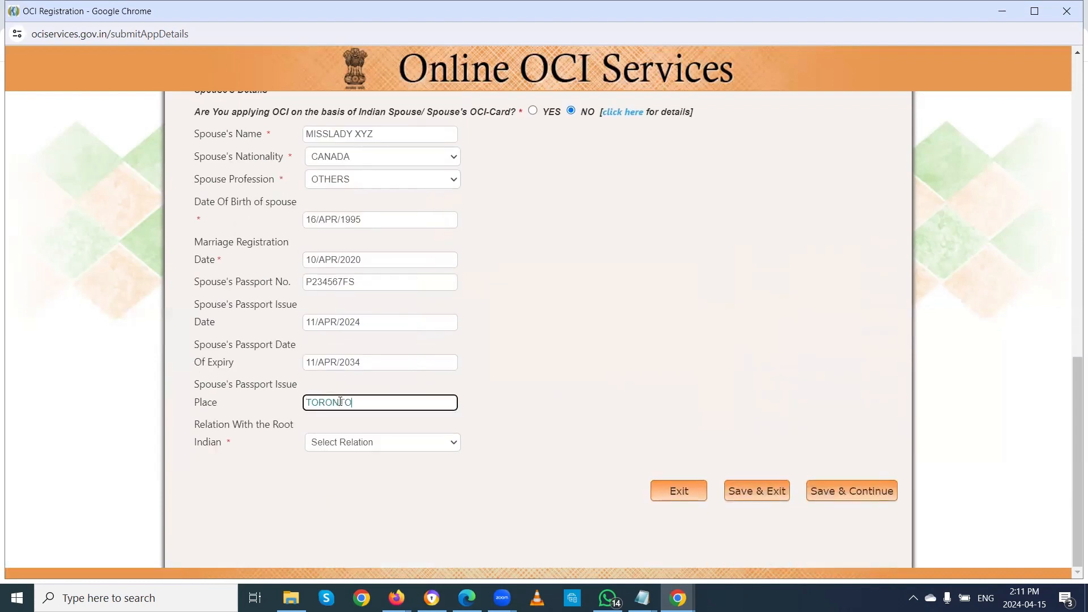
{"action": "key", "text": "Tab"}
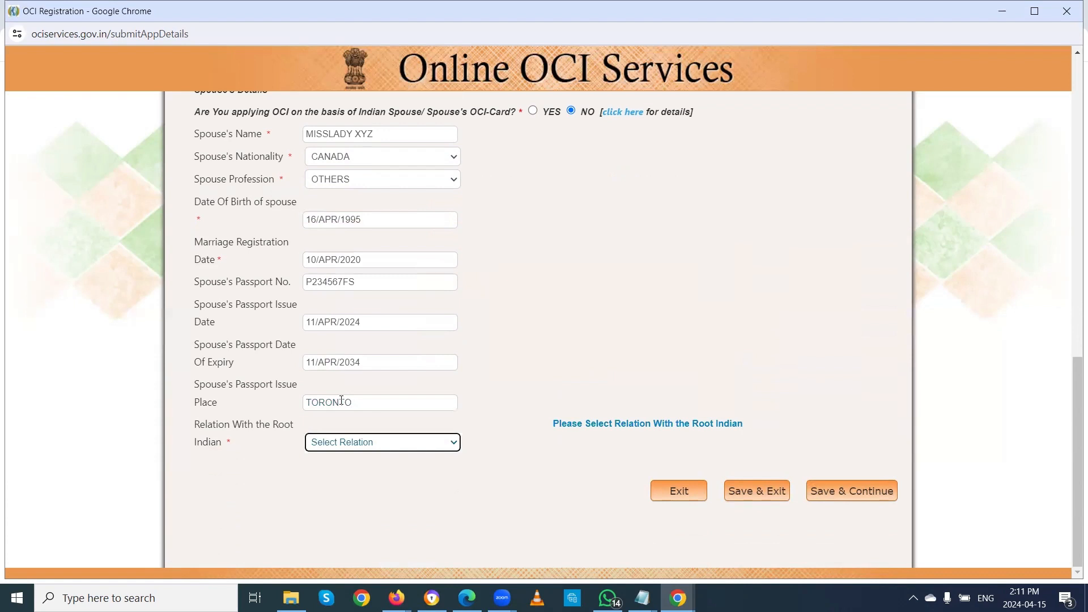
{"action": "key", "text": "Down"}
{"action": "left_click", "coordinate": [391, 441]}
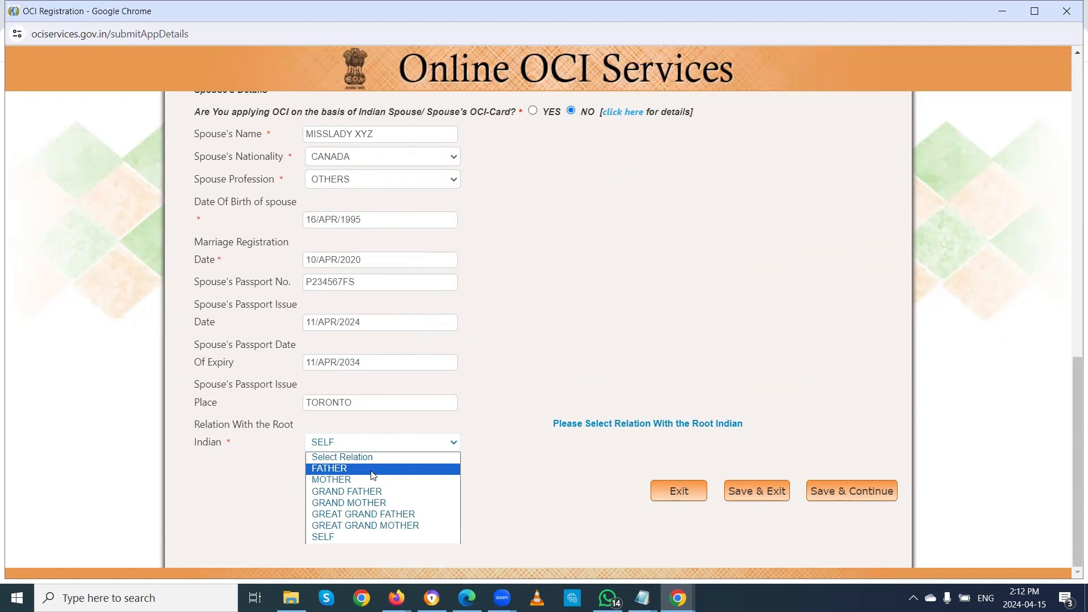
{"action": "left_click", "coordinate": [507, 479]}
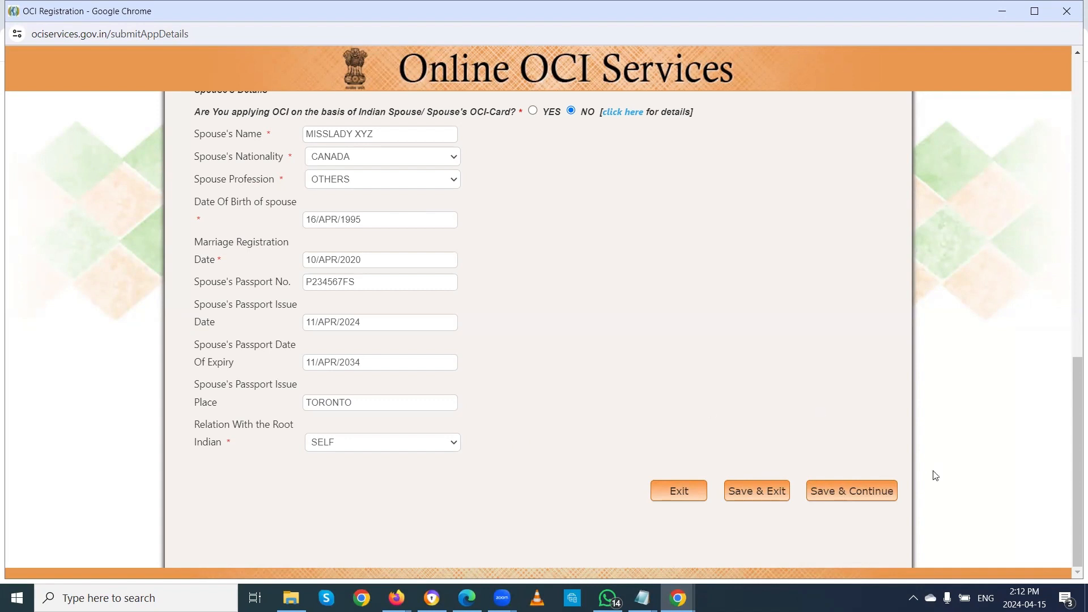
Step: Save the page, continue to Page-II and set Occupation to OTHERS
{"action": "left_click", "coordinate": [853, 491]}
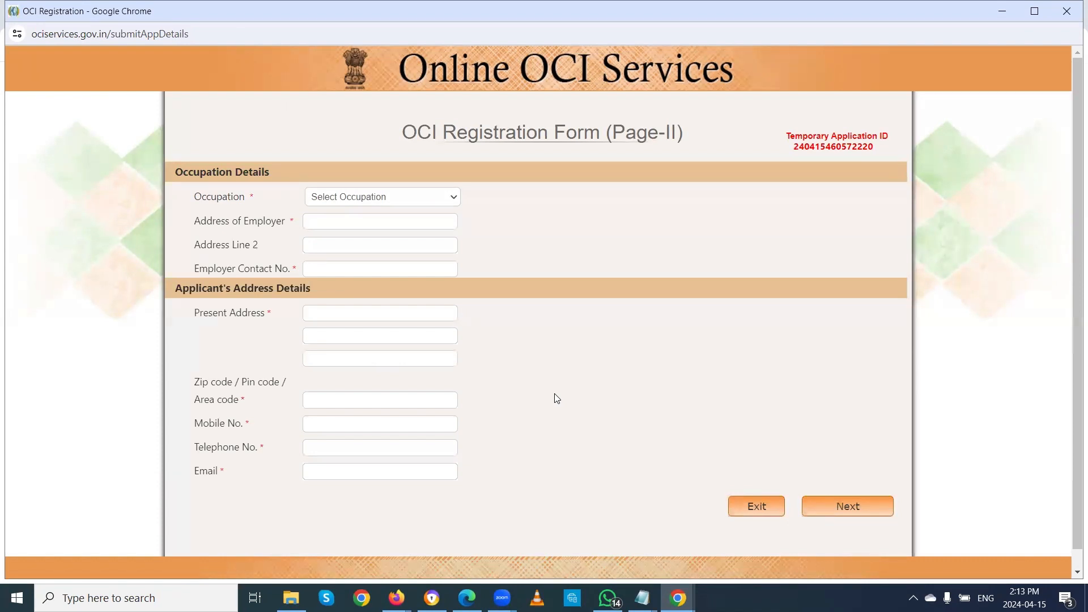
{"action": "left_click", "coordinate": [407, 199]}
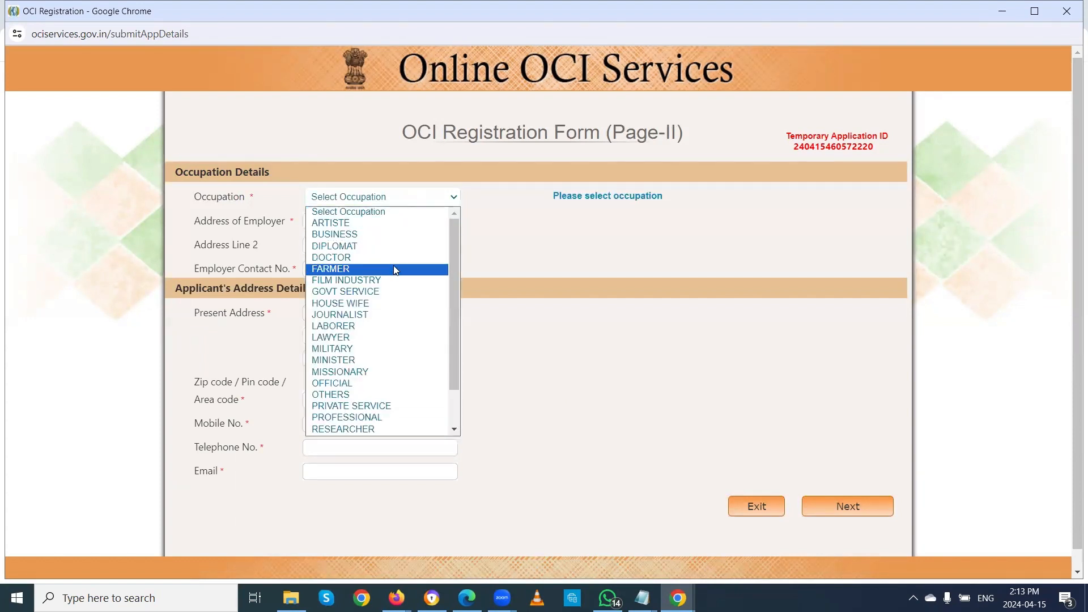
{"action": "scroll", "coordinate": [397, 404], "scroll_direction": "down", "scroll_amount": 2}
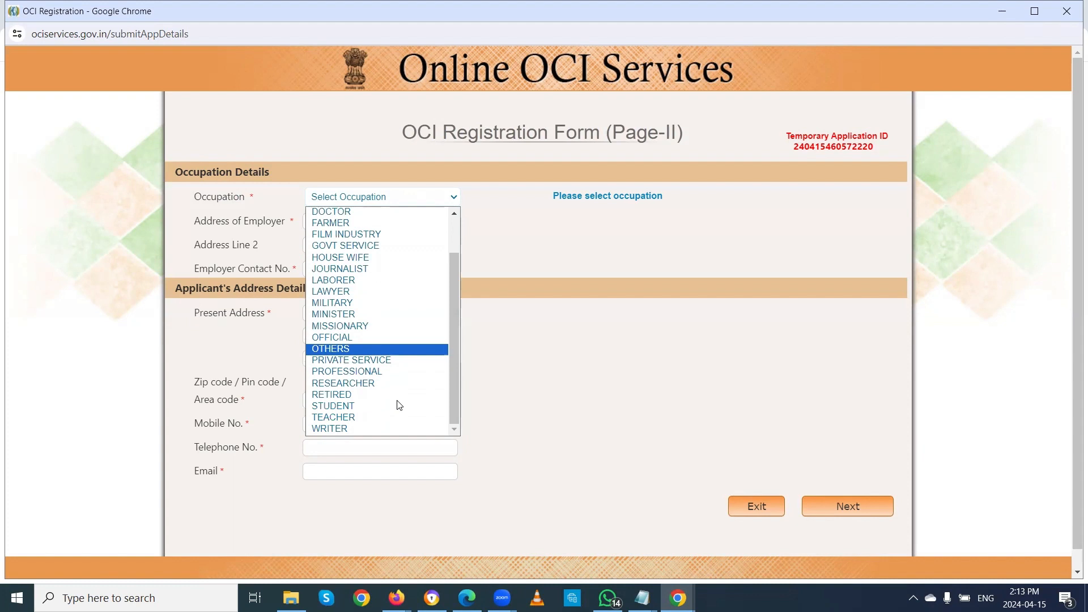
{"action": "left_click", "coordinate": [362, 349]}
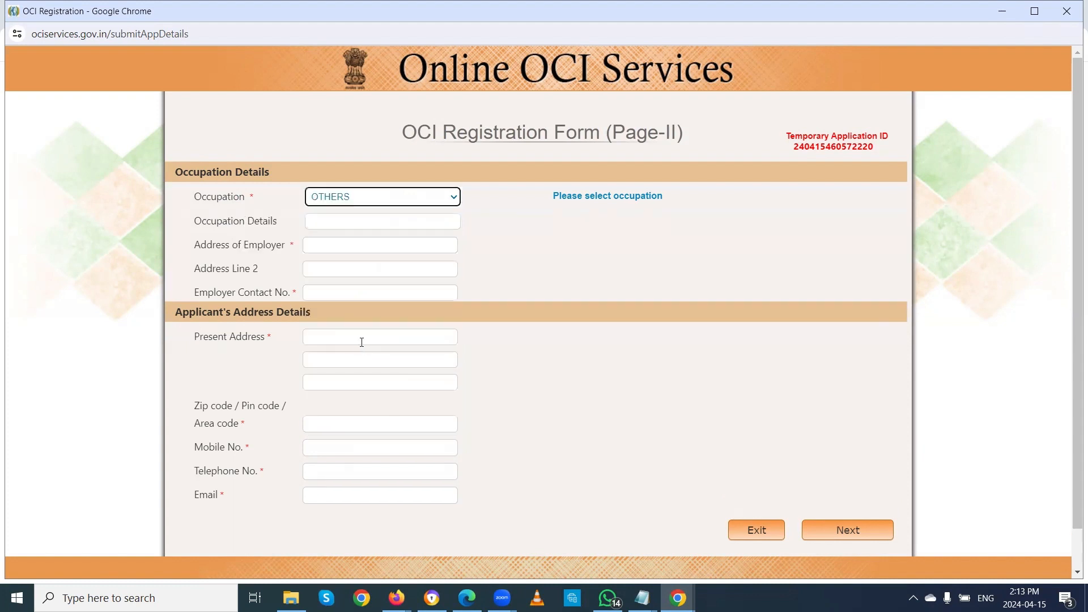
Step: Enter CONTRACTOR as the Occupation Details
{"action": "left_click", "coordinate": [338, 221]}
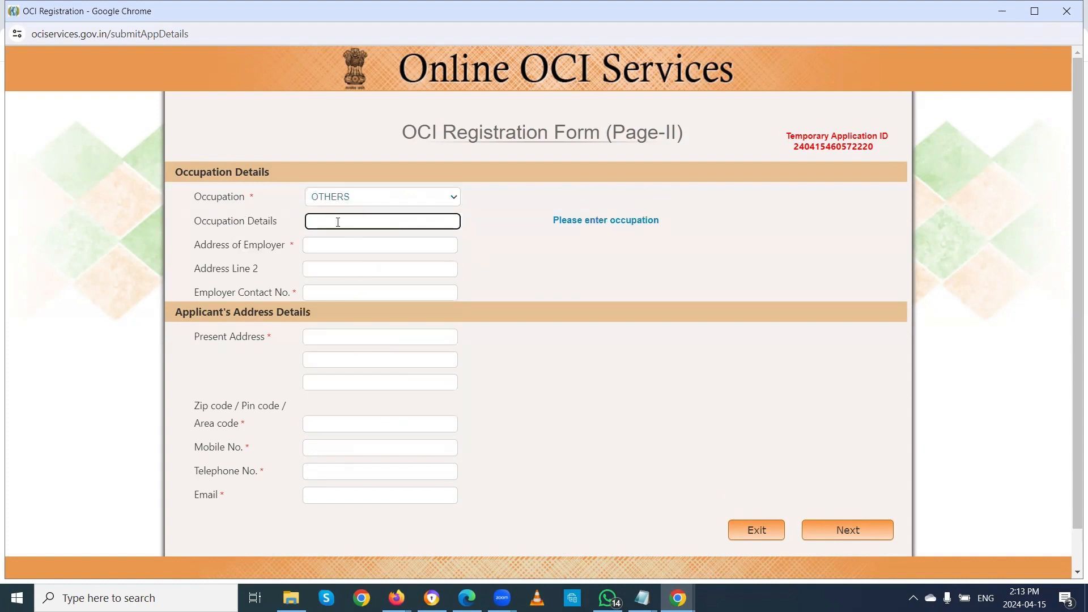
{"action": "type", "text": "CONTRACTOR"}
{"action": "left_click", "coordinate": [349, 244]}
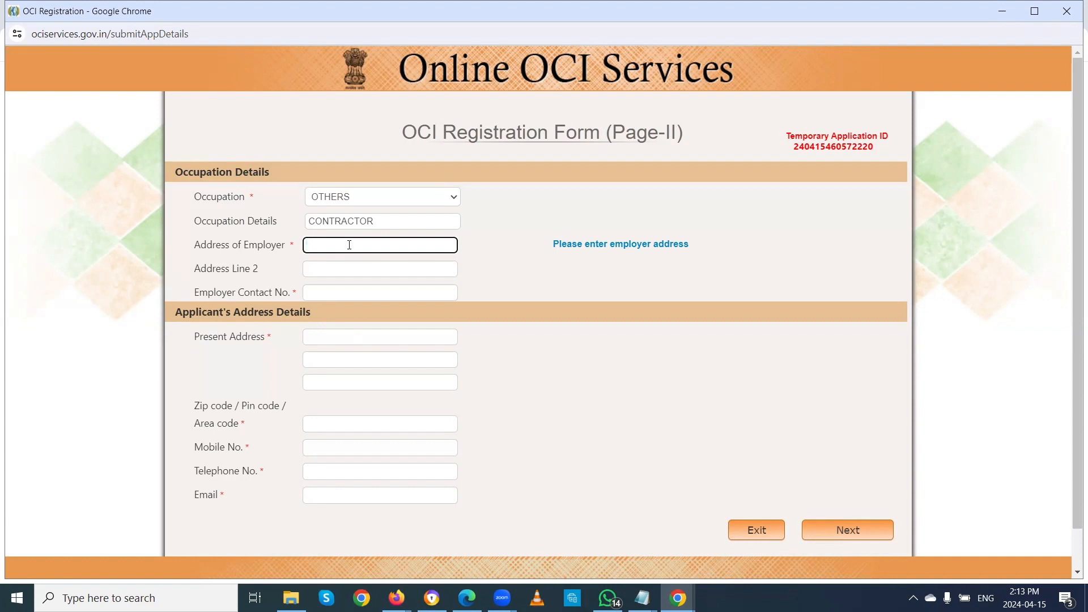
Step: Enter the employer's name and address in the first employer address line, fixing a typo
{"action": "type", "text": "TIM"}
{"action": "type", "text": "HORTTO"}
{"action": "key", "text": "BackSpace"}
{"action": "type", "text": "NS"}
{"action": "key", "text": "Tab"}
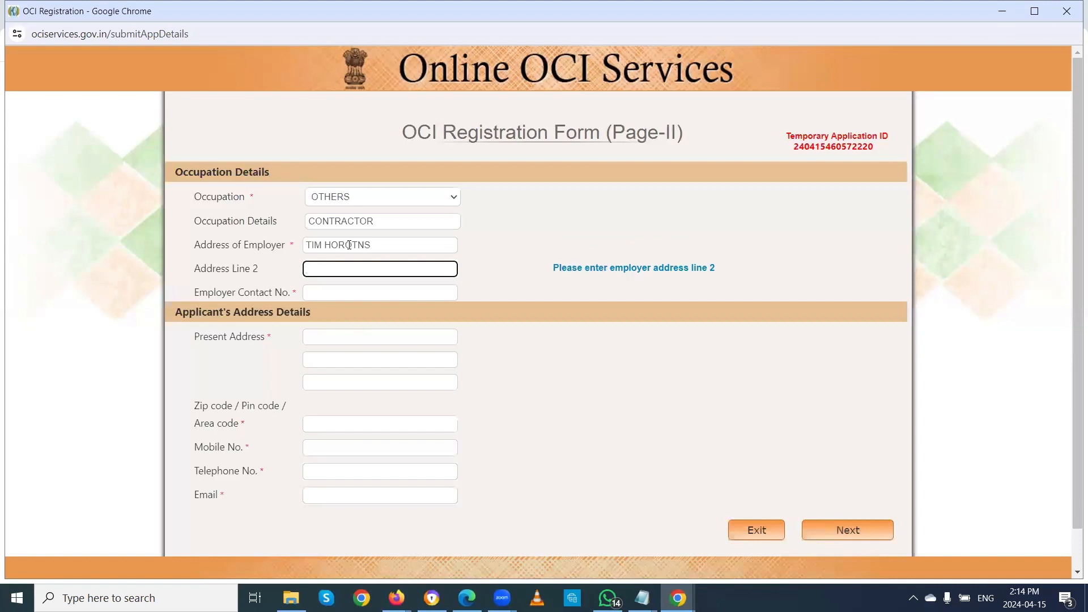
Step: Fill Address Line 2 with the street address and enter the employer contact number
{"action": "key", "text": "Tab"}
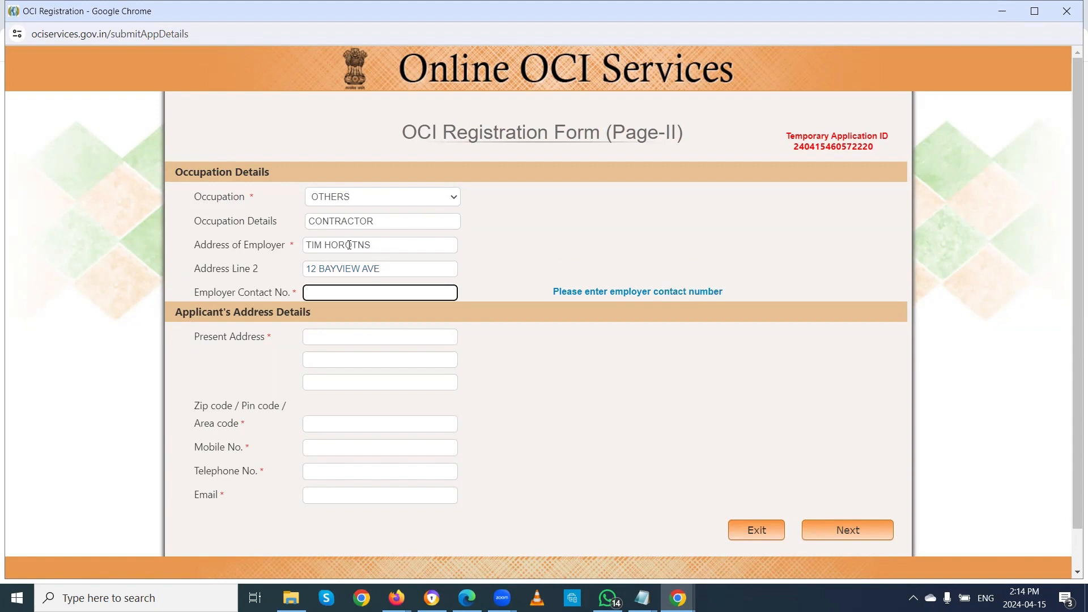
{"action": "key", "text": "Tab"}
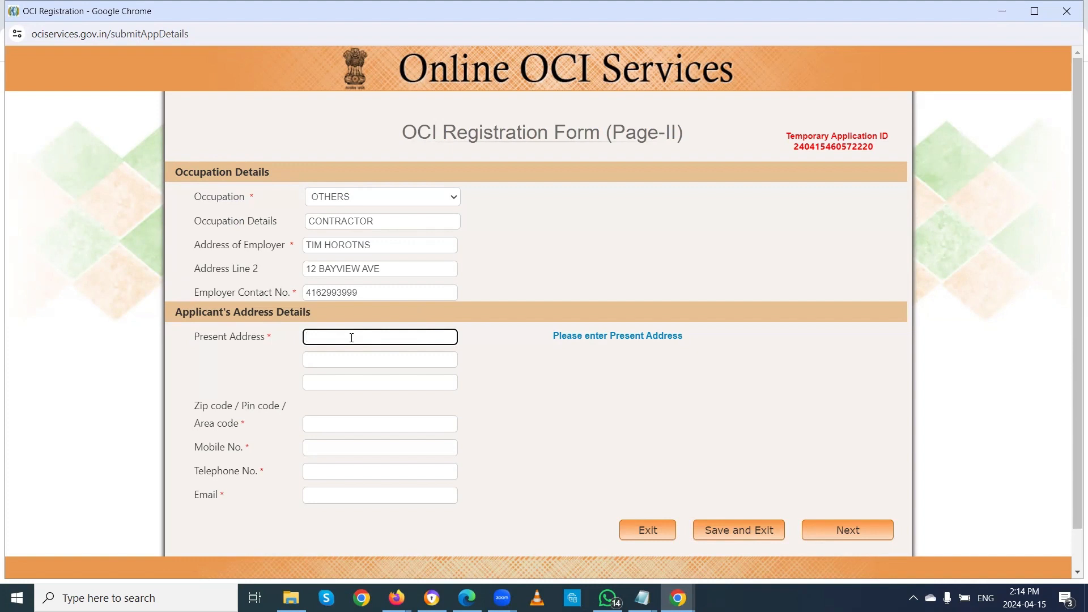
Step: Enter the applicant's present street address and postal code, correcting the postal code's last character
{"action": "key", "text": "Tab"}
{"action": "key", "text": "Tab"}
{"action": "key", "text": "Tab"}
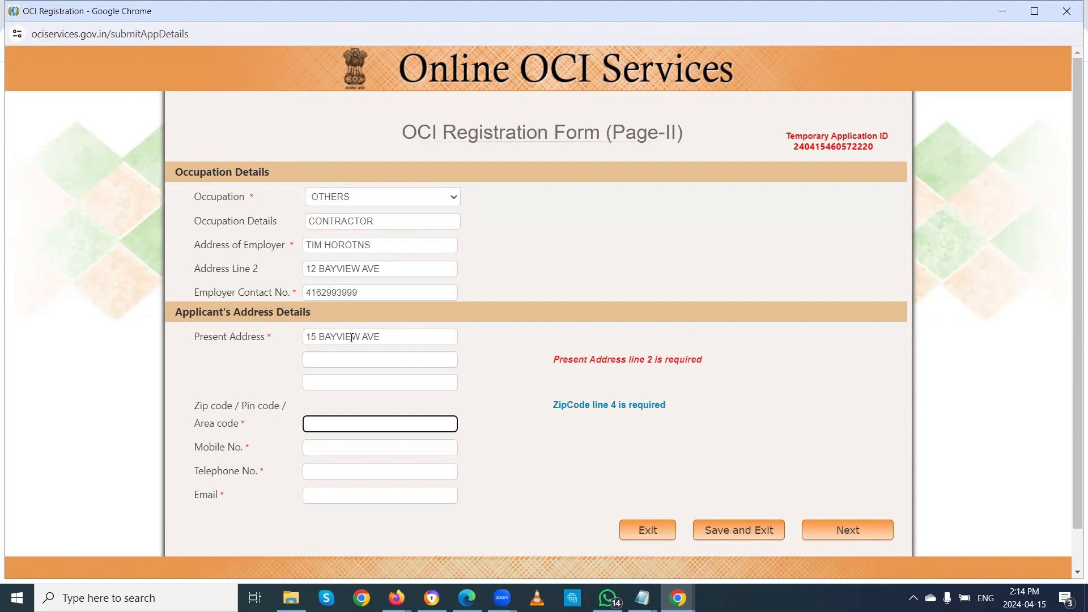
{"action": "type", "text": "M1L2NY"}
{"action": "key", "text": "Tab"}
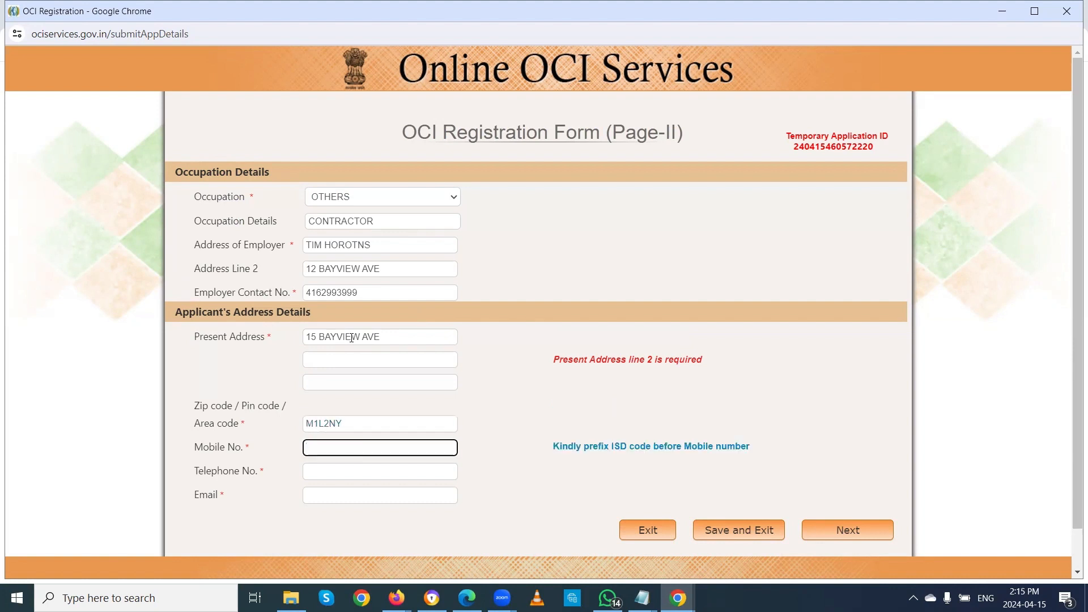
{"action": "left_click", "coordinate": [354, 423]}
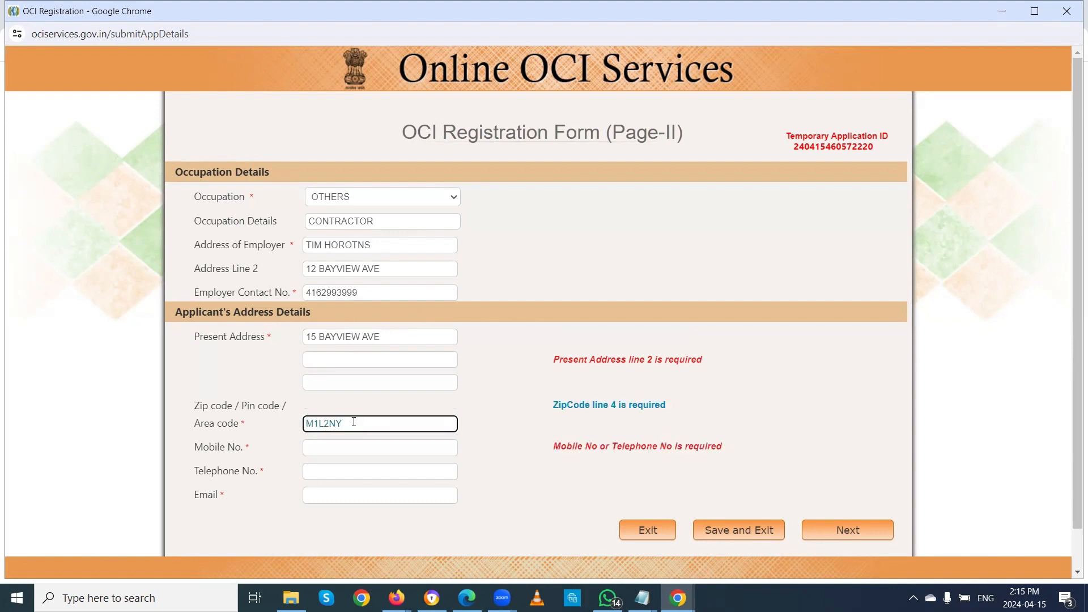
{"action": "key", "text": "BackSpace"}
{"action": "type", "text": "3"}
{"action": "key", "text": "Tab"}
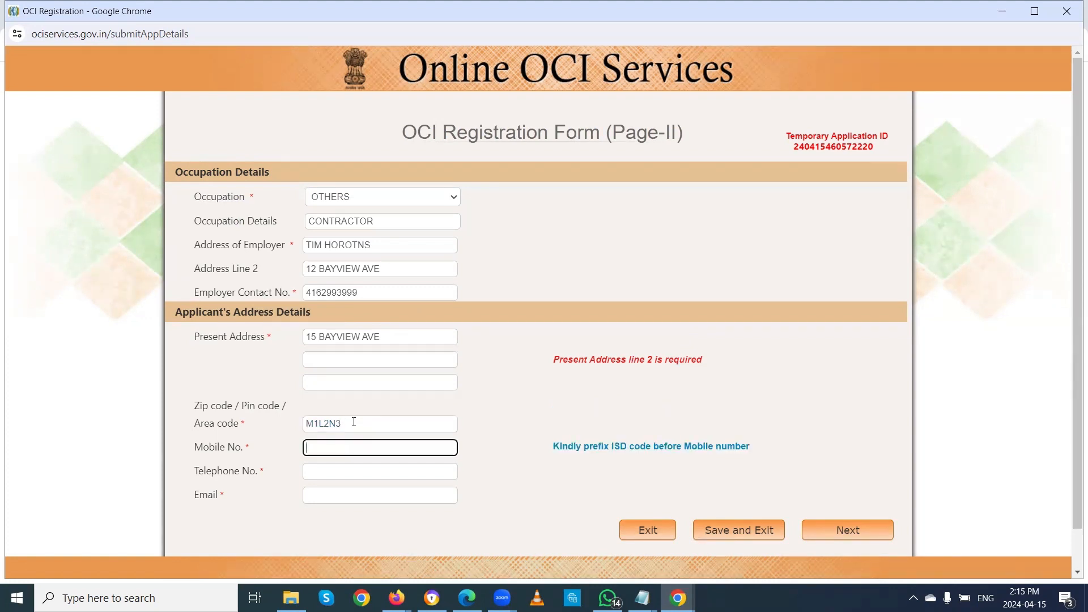
Step: Fill in the mobile number, reuse it as the telephone number, and enter the e-mail address
{"action": "key", "text": "Tab"}
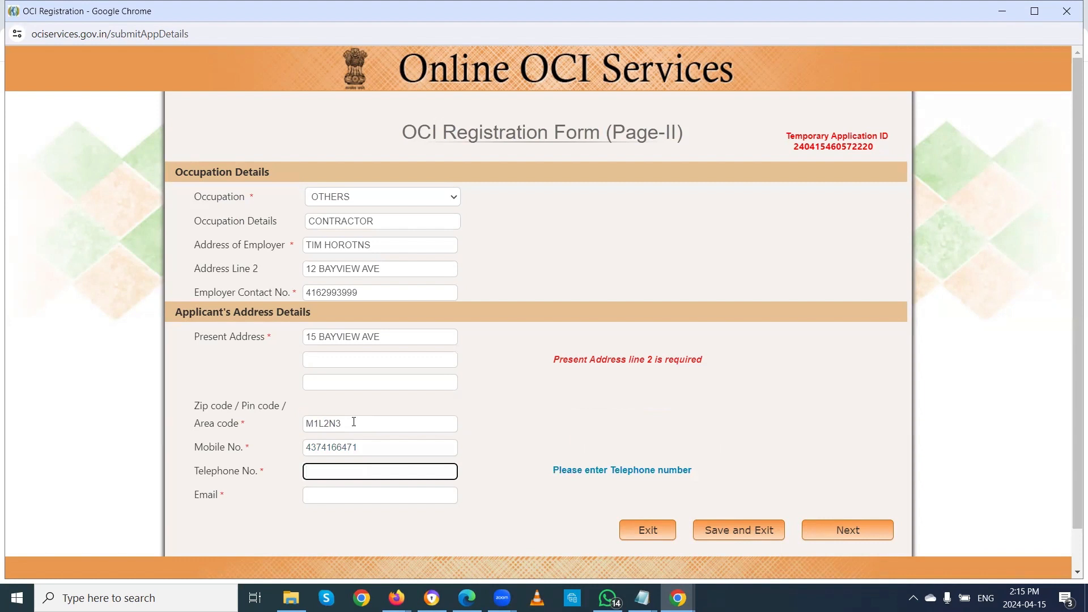
{"action": "left_click_drag", "start_coordinate": [361, 447], "coordinate": [300, 449]}
{"action": "key", "text": "ctrl+c"}
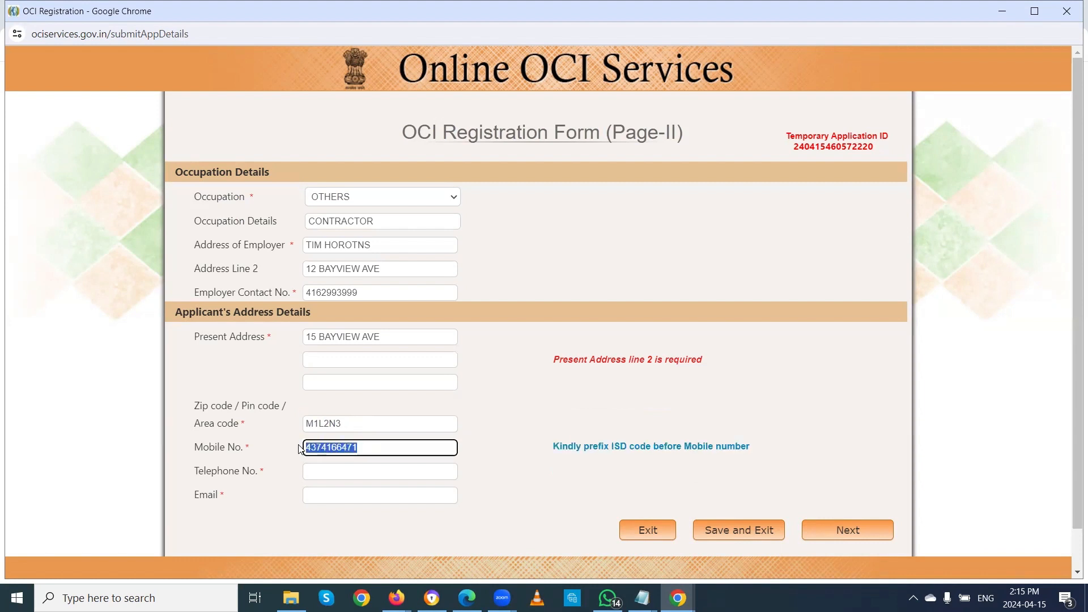
{"action": "left_click", "coordinate": [311, 473]}
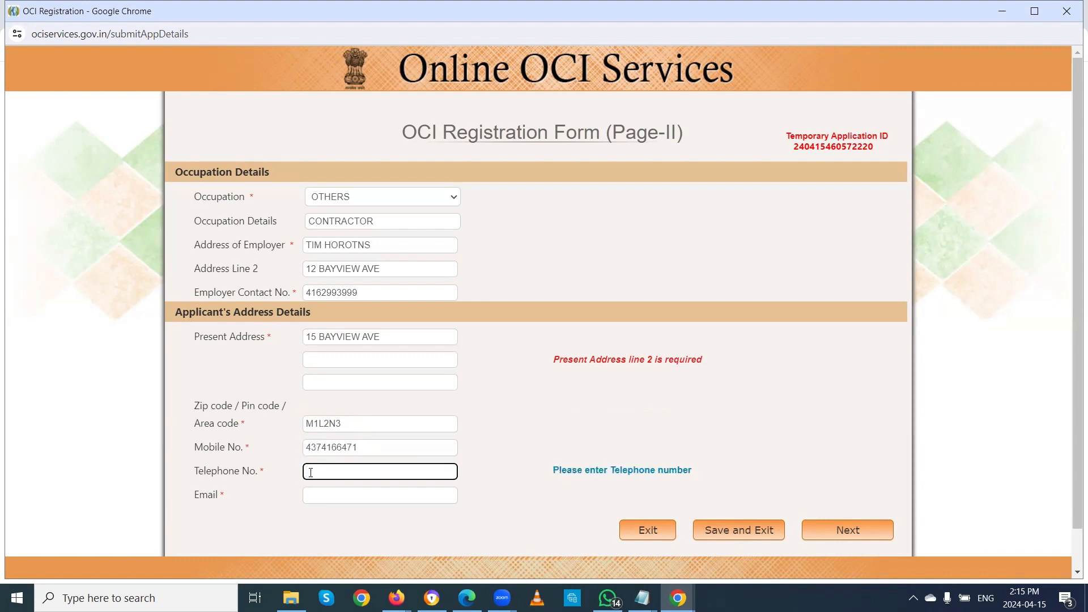
{"action": "key", "text": "ctrl+v"}
{"action": "left_click", "coordinate": [325, 496]}
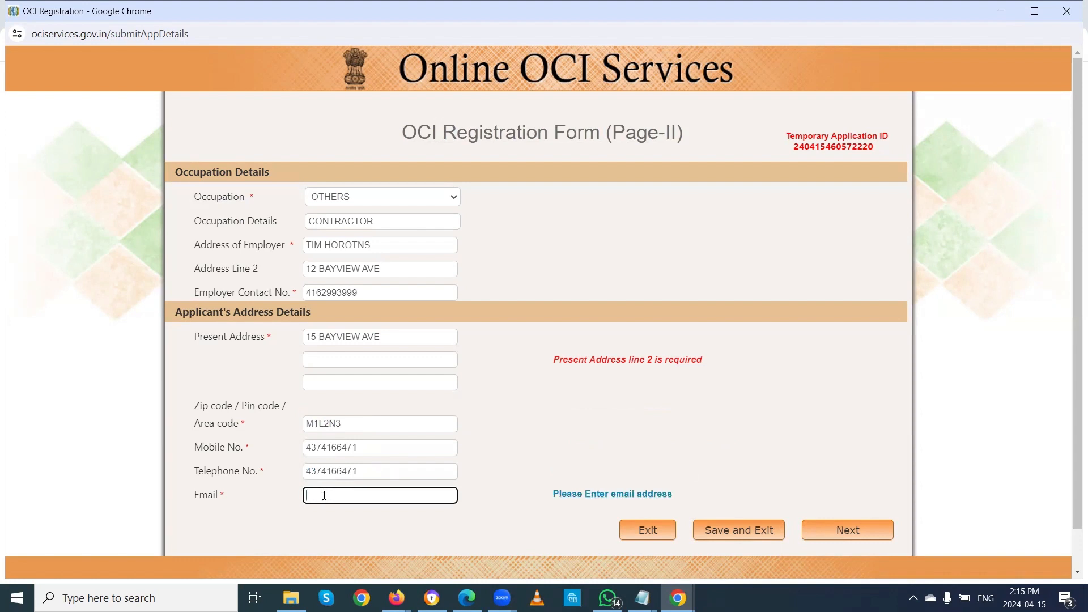
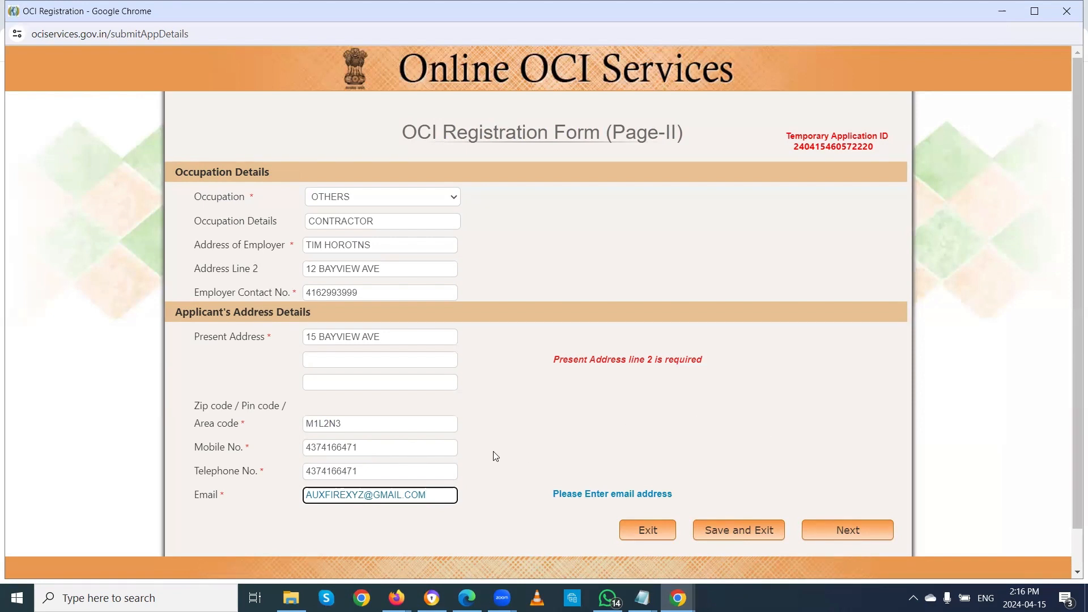
Step: Select the Temporary Application ID at the top of the page to copy it
{"action": "scroll", "coordinate": [496, 456], "scroll_direction": "down", "scroll_amount": 1}
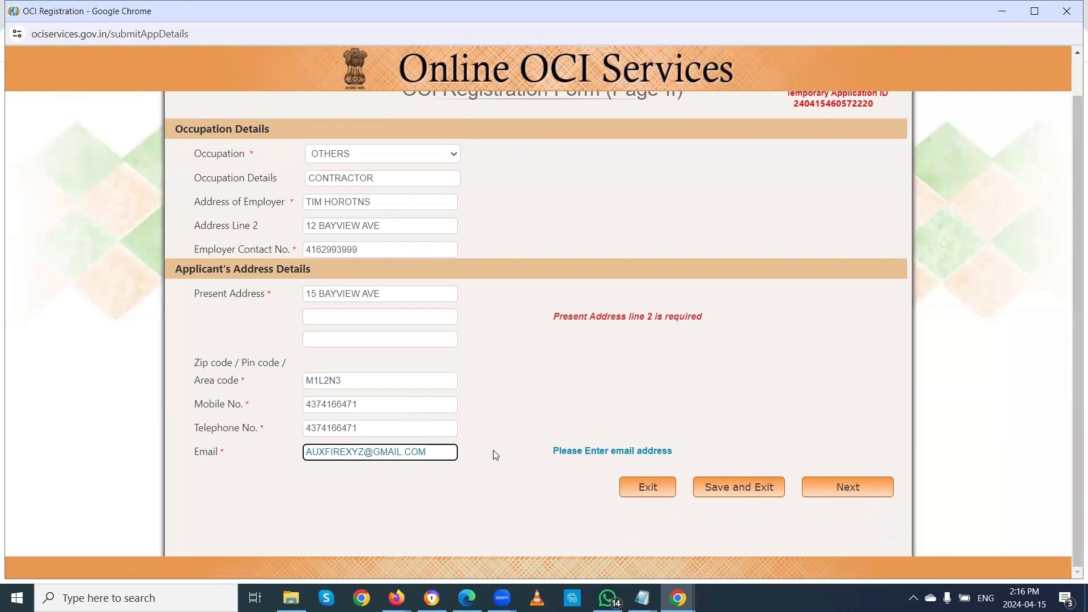
{"action": "scroll", "coordinate": [496, 455], "scroll_direction": "up", "scroll_amount": 1}
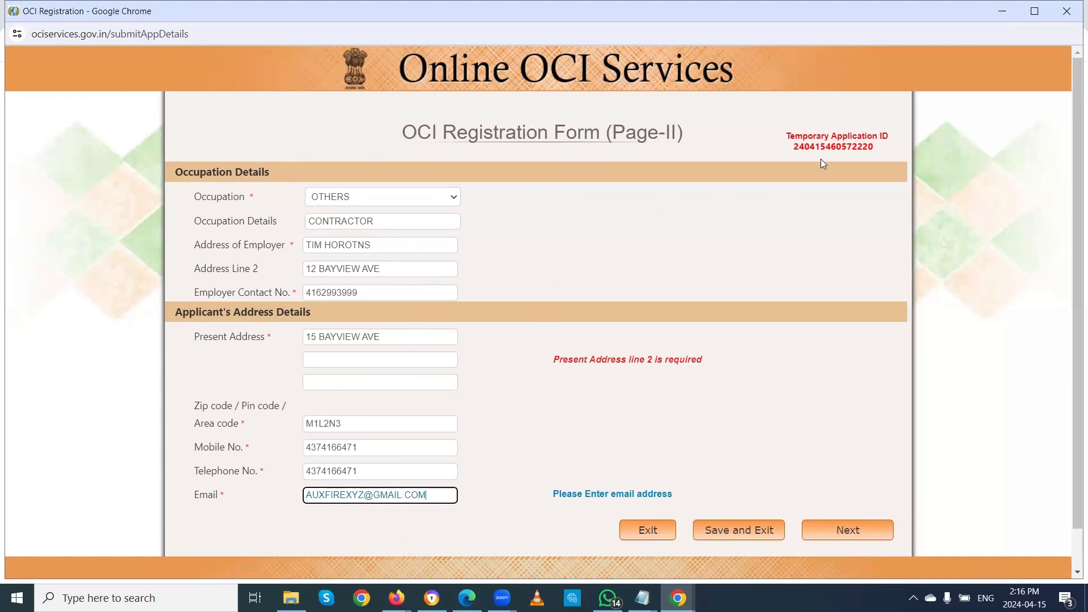
{"action": "left_click_drag", "start_coordinate": [794, 147], "coordinate": [887, 154]}
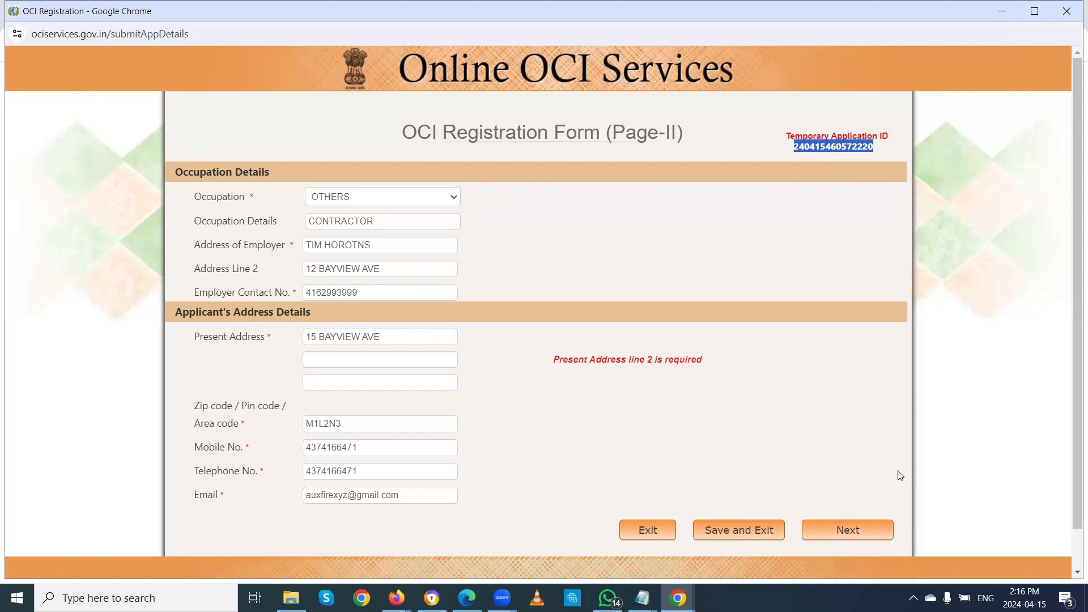
Step: Fill in the second present-address line with the street name and proceed to Verify Information
{"action": "left_click", "coordinate": [330, 356]}
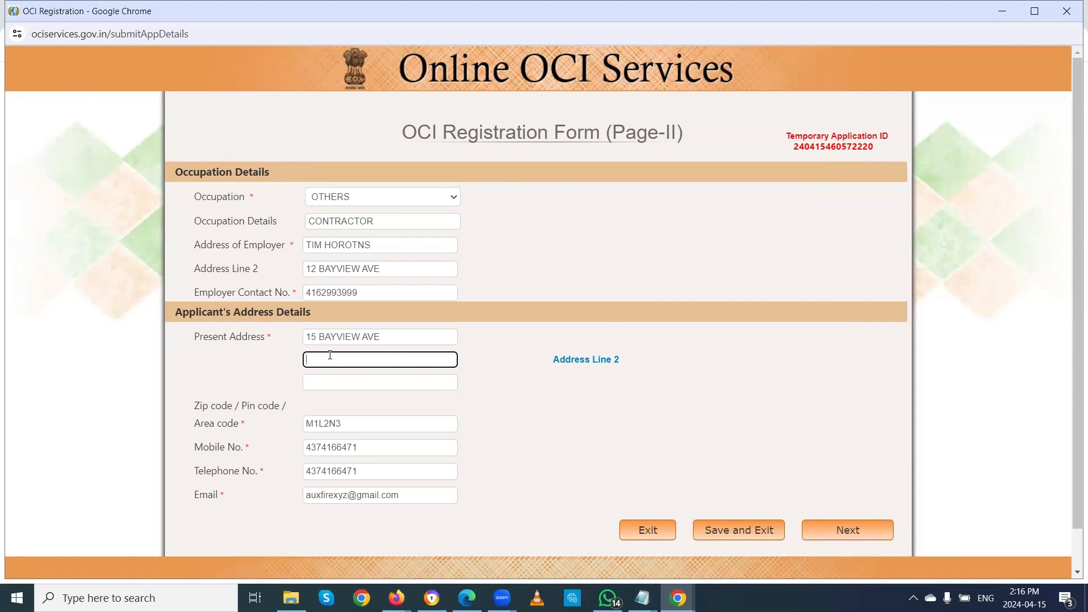
{"action": "type", "text": "AVENUE"}
{"action": "key", "text": "BackSpace"}
{"action": "key", "text": "BackSpace"}
{"action": "type", "text": "UE ROAD"}
{"action": "left_click", "coordinate": [855, 537]}
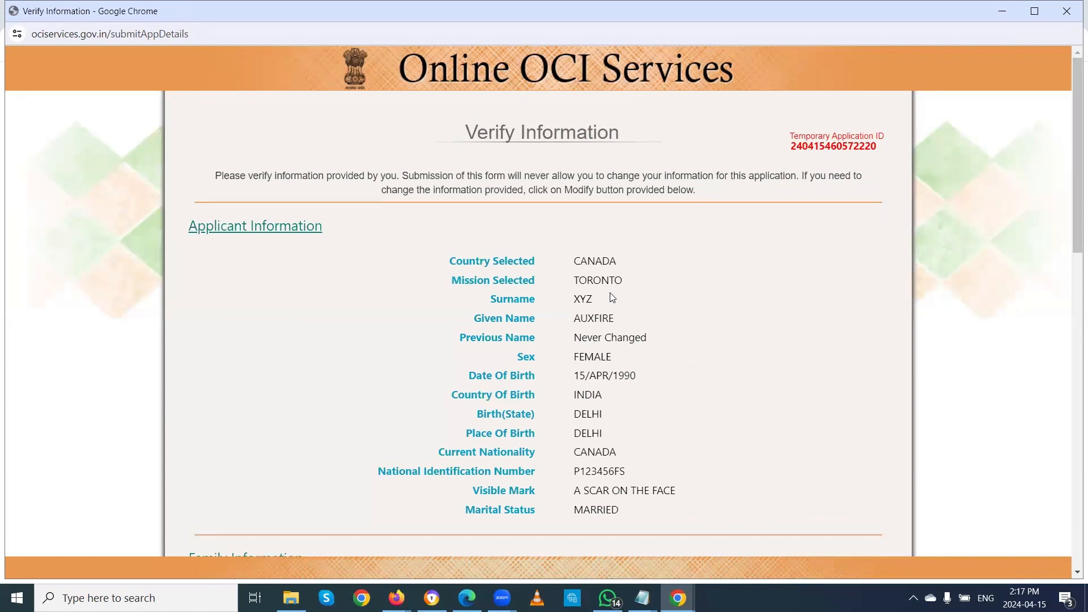
{"action": "scroll", "coordinate": [612, 297], "scroll_direction": "down", "scroll_amount": 4}
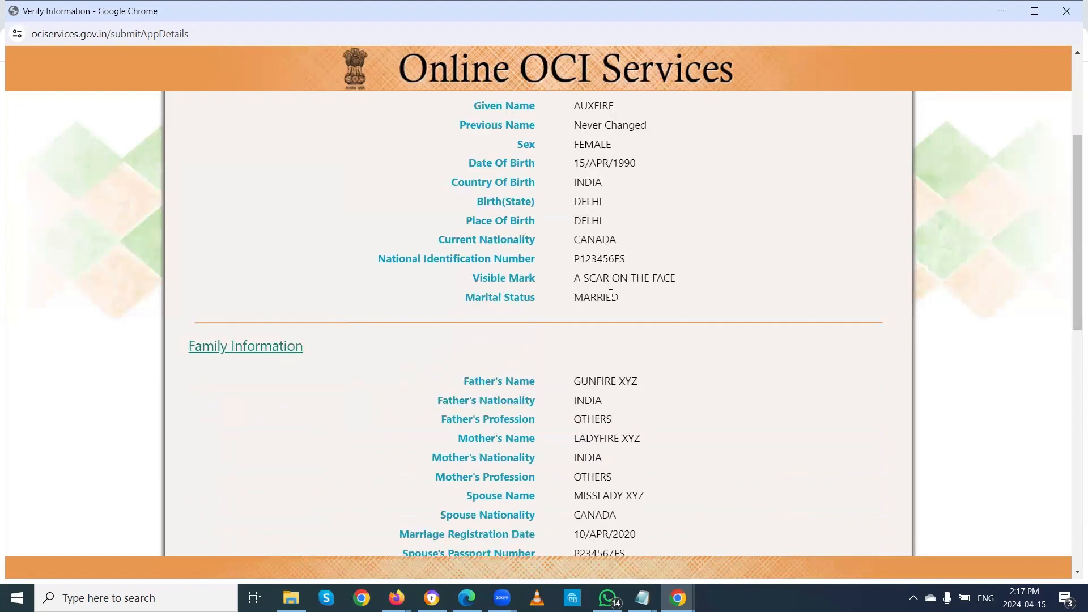
{"action": "scroll", "coordinate": [613, 297], "scroll_direction": "down", "scroll_amount": 1}
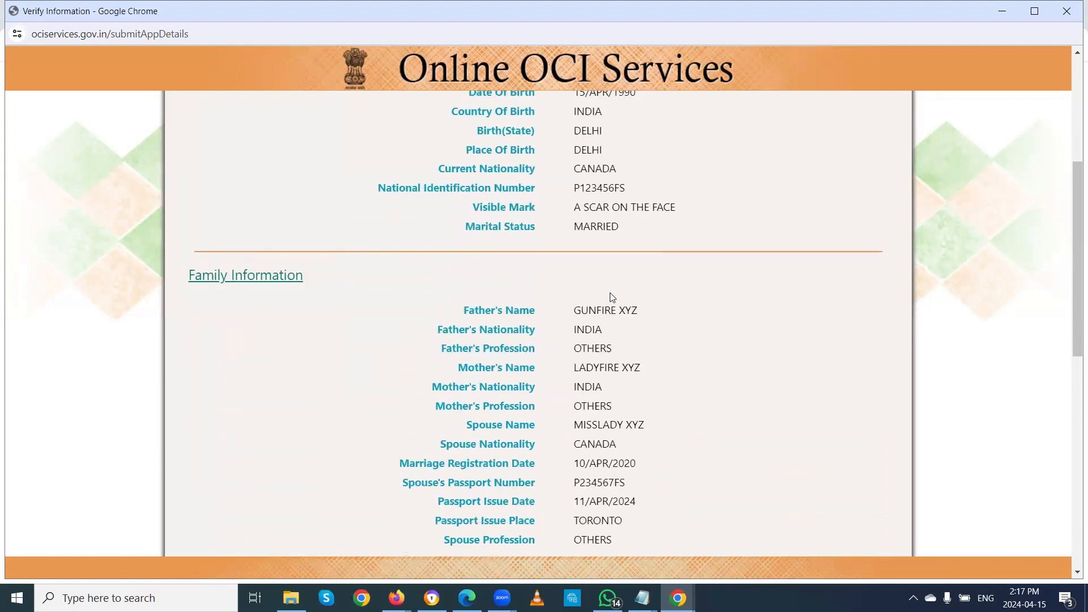
{"action": "scroll", "coordinate": [613, 297], "scroll_direction": "down", "scroll_amount": 4}
{"action": "scroll", "coordinate": [612, 298], "scroll_direction": "down", "scroll_amount": 4}
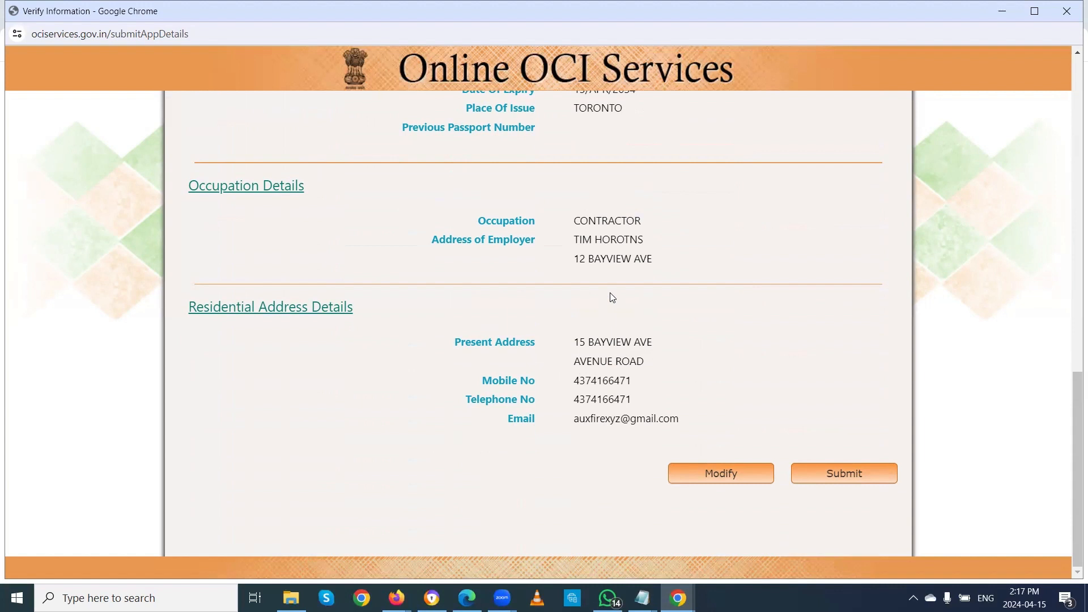
{"action": "scroll", "coordinate": [612, 297], "scroll_direction": "up", "scroll_amount": 5}
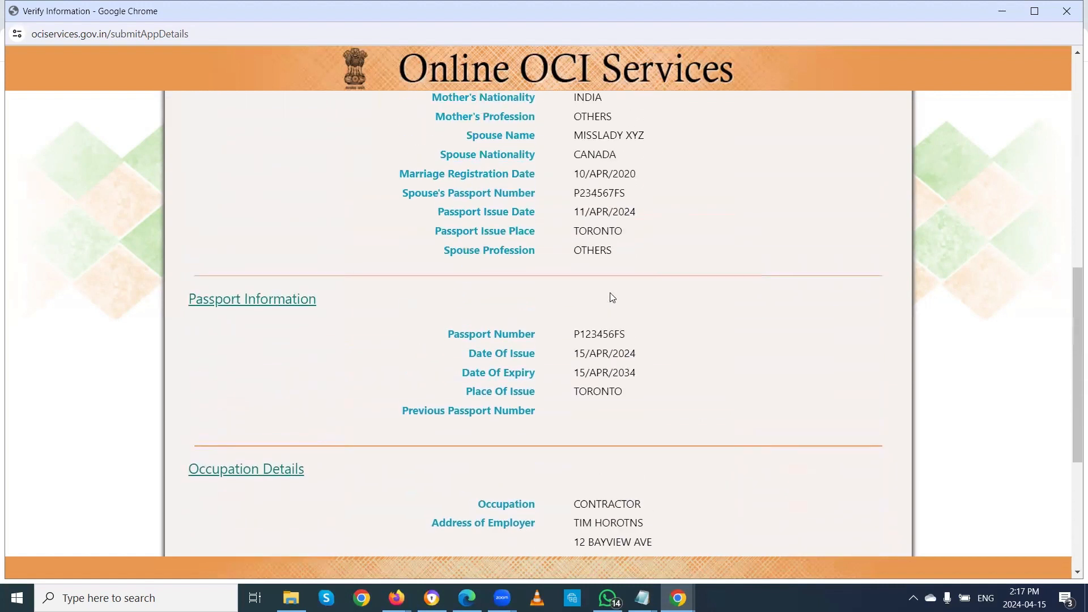
{"action": "scroll", "coordinate": [612, 298], "scroll_direction": "up", "scroll_amount": 10}
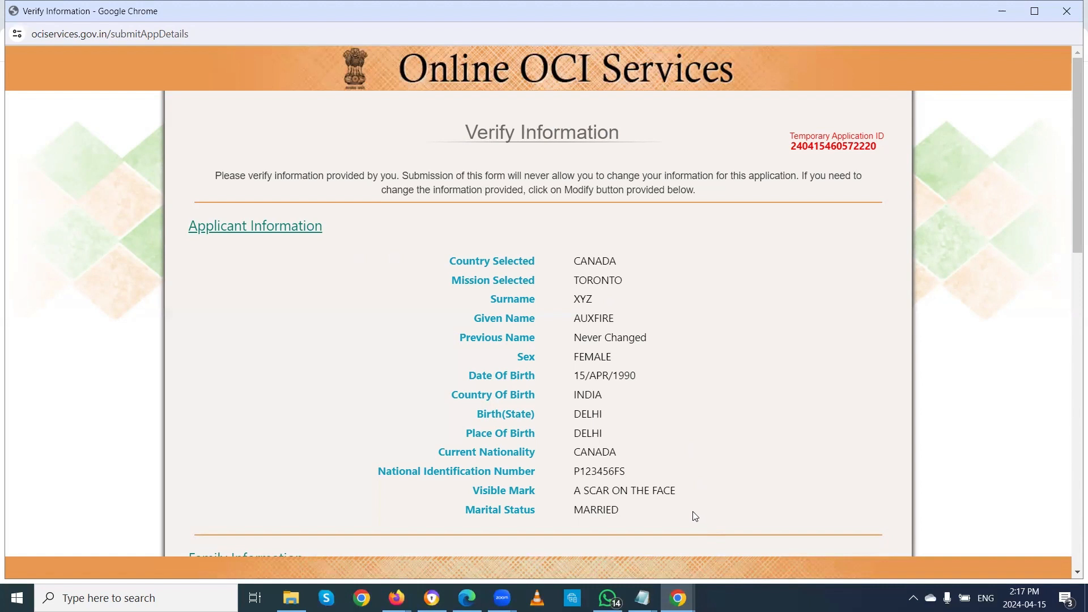
{"action": "scroll", "coordinate": [686, 491], "scroll_direction": "down", "scroll_amount": 3}
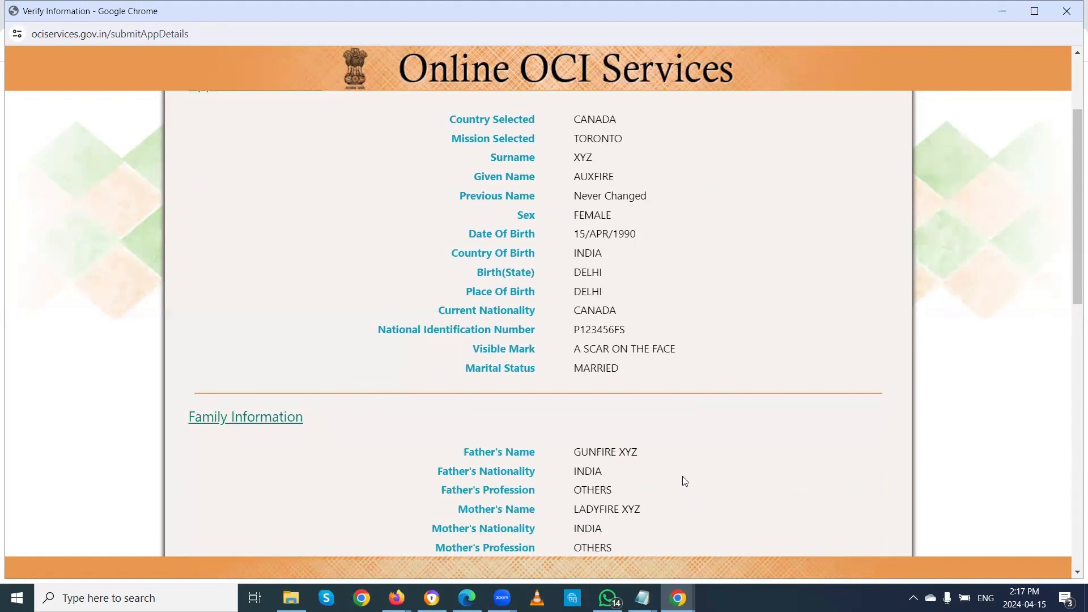
{"action": "scroll", "coordinate": [683, 479], "scroll_direction": "down", "scroll_amount": 5}
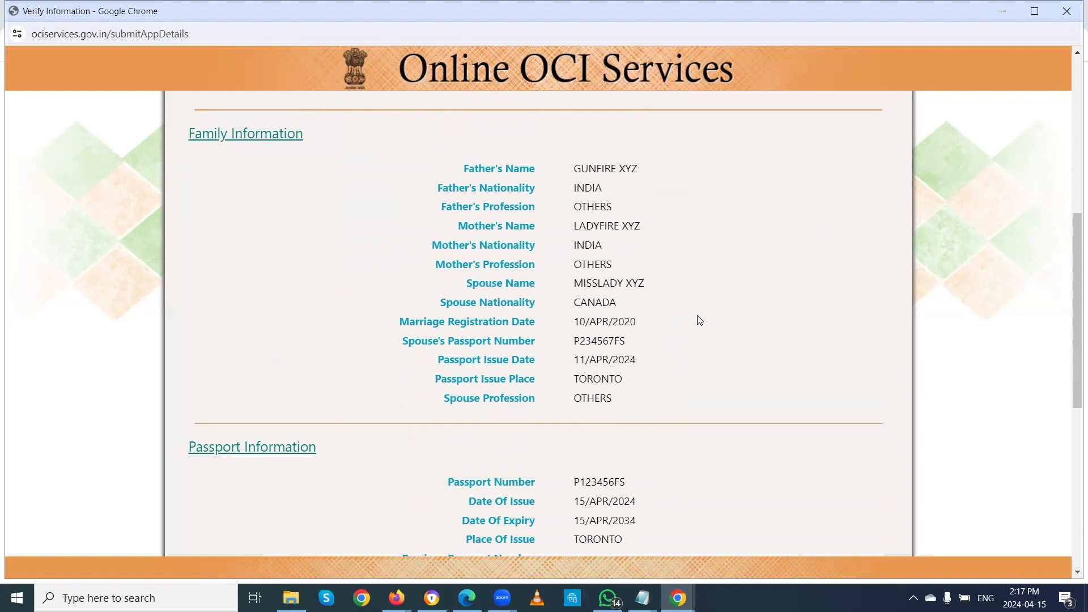
{"action": "scroll", "coordinate": [688, 319], "scroll_direction": "down", "scroll_amount": 3}
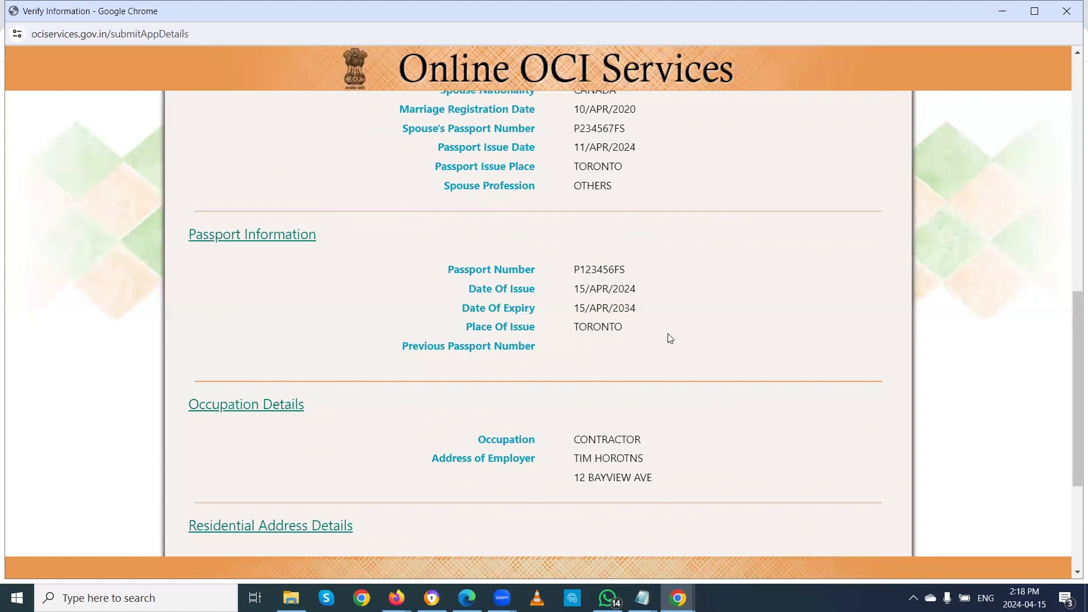
{"action": "scroll", "coordinate": [653, 316], "scroll_direction": "down", "scroll_amount": 2}
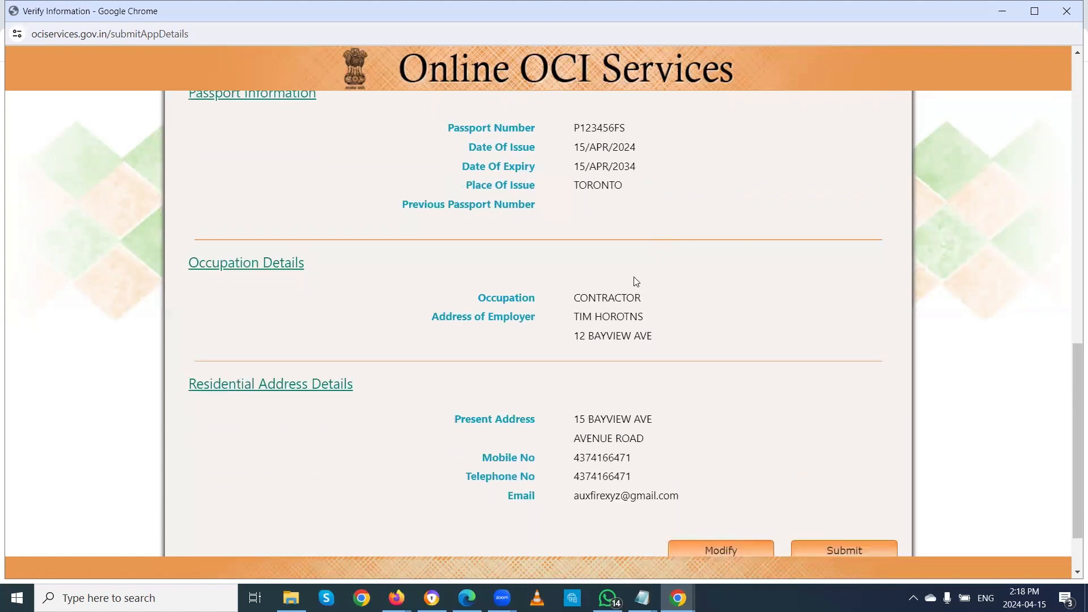
{"action": "scroll", "coordinate": [635, 282], "scroll_direction": "up", "scroll_amount": 4}
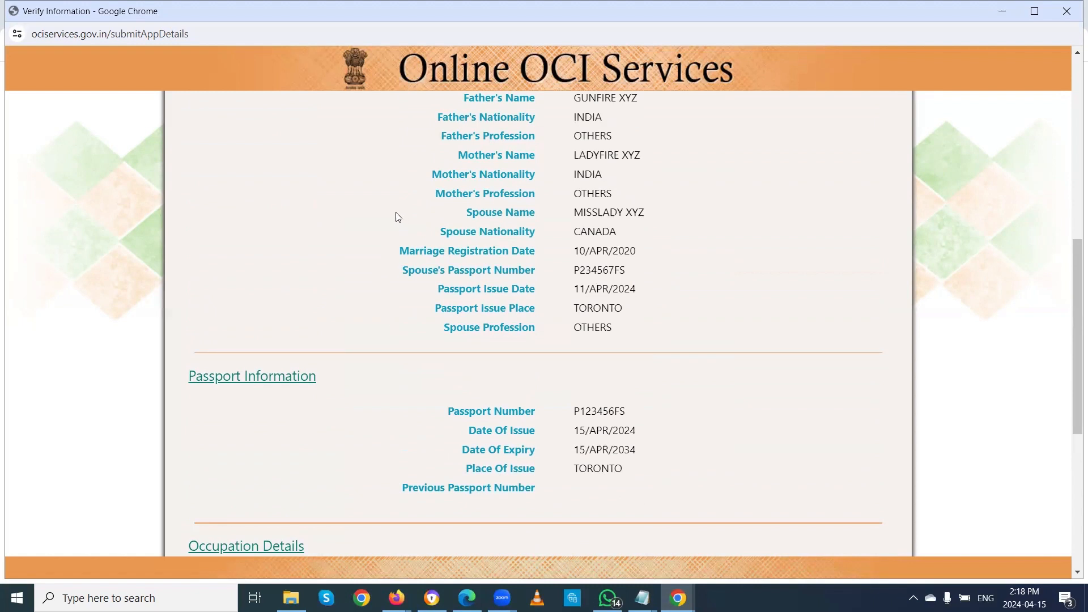
{"action": "left_click_drag", "start_coordinate": [376, 209], "coordinate": [661, 334]}
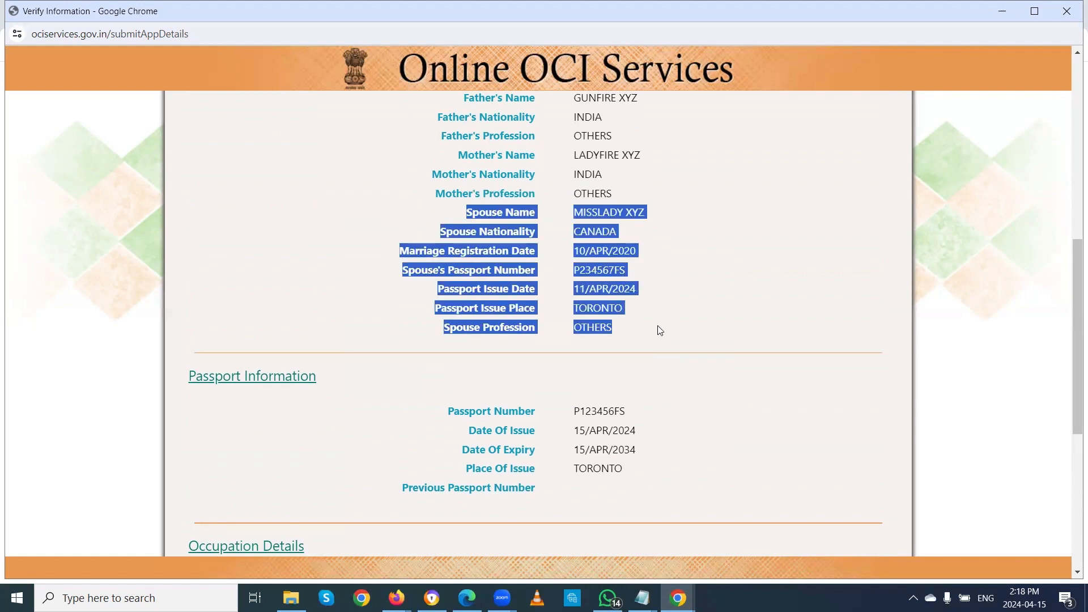
{"action": "scroll", "coordinate": [683, 283], "scroll_direction": "up", "scroll_amount": 2}
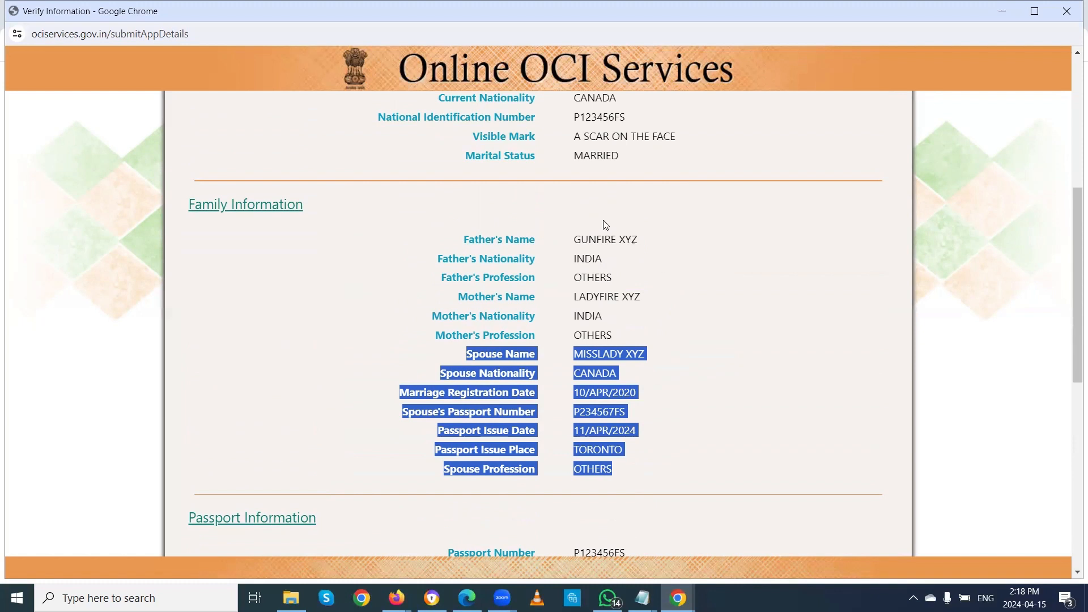
{"action": "left_click", "coordinate": [630, 338]}
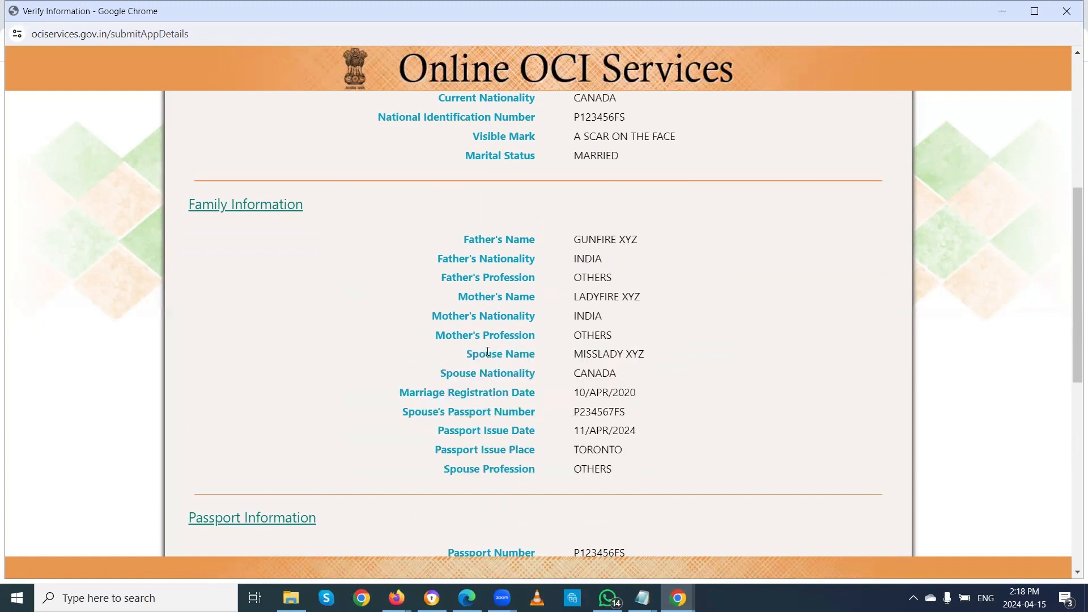
{"action": "left_click_drag", "start_coordinate": [467, 351], "coordinate": [651, 481]}
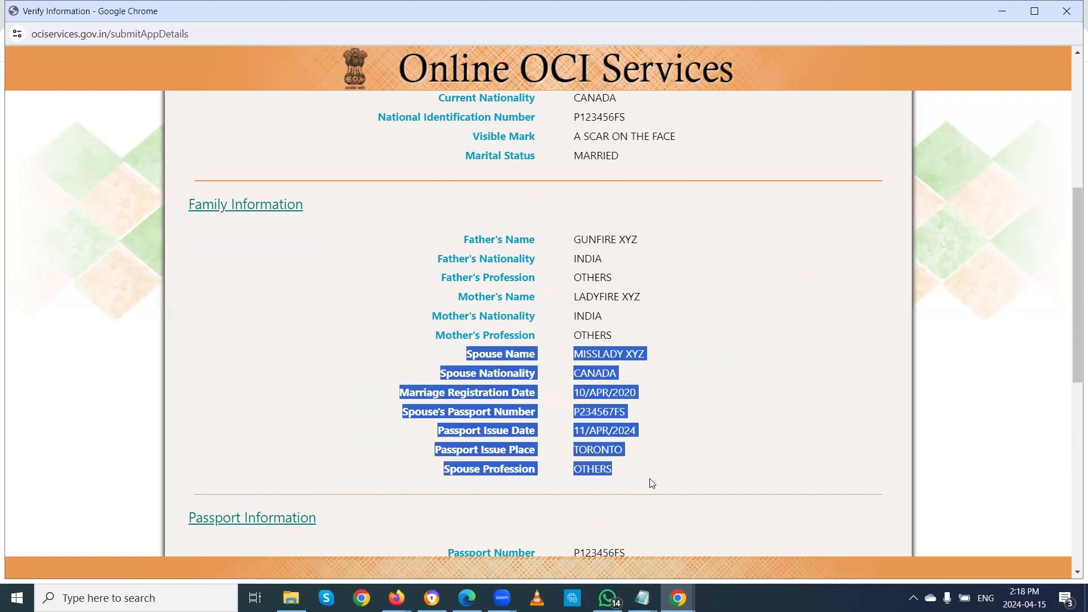
{"action": "left_click", "coordinate": [721, 425]}
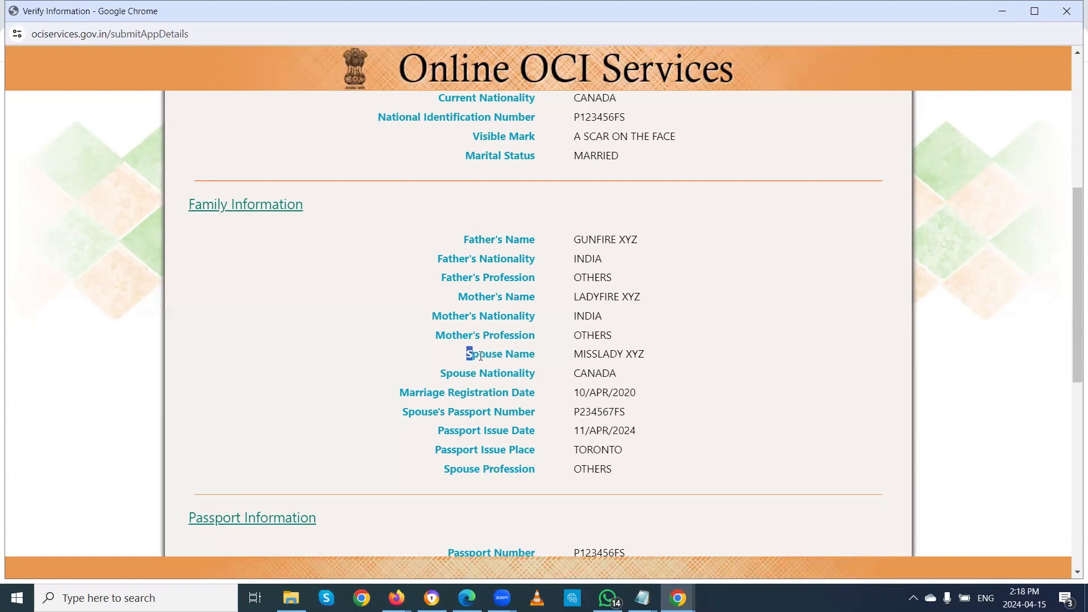
{"action": "left_click_drag", "start_coordinate": [467, 354], "coordinate": [643, 479]}
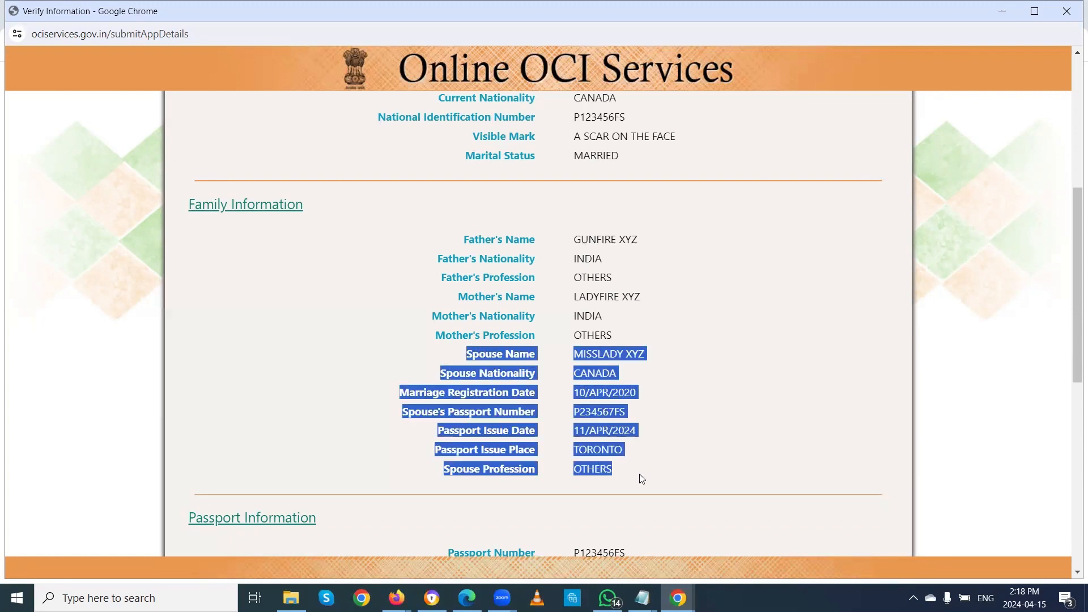
{"action": "left_click", "coordinate": [690, 416]}
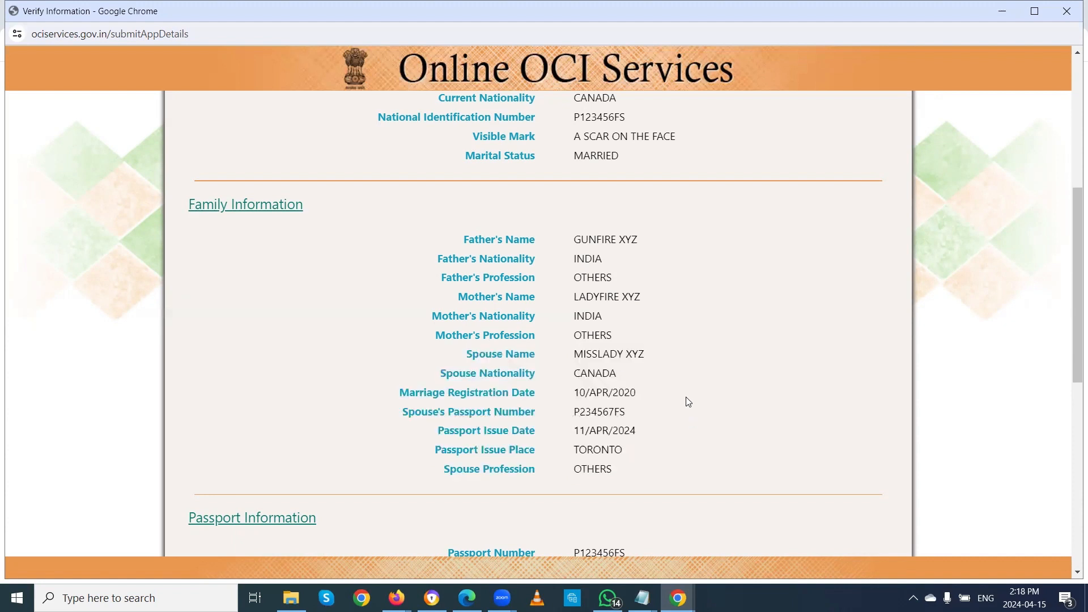
{"action": "scroll", "coordinate": [688, 401], "scroll_direction": "down", "scroll_amount": 3}
{"action": "scroll", "coordinate": [688, 402], "scroll_direction": "down", "scroll_amount": 1}
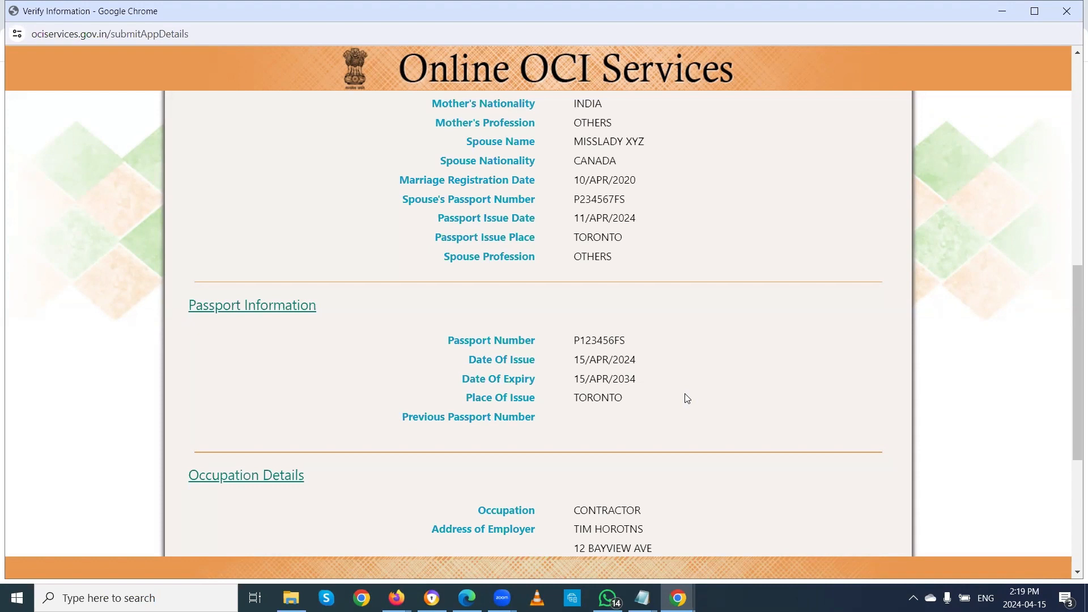
{"action": "scroll", "coordinate": [687, 400], "scroll_direction": "down", "scroll_amount": 5}
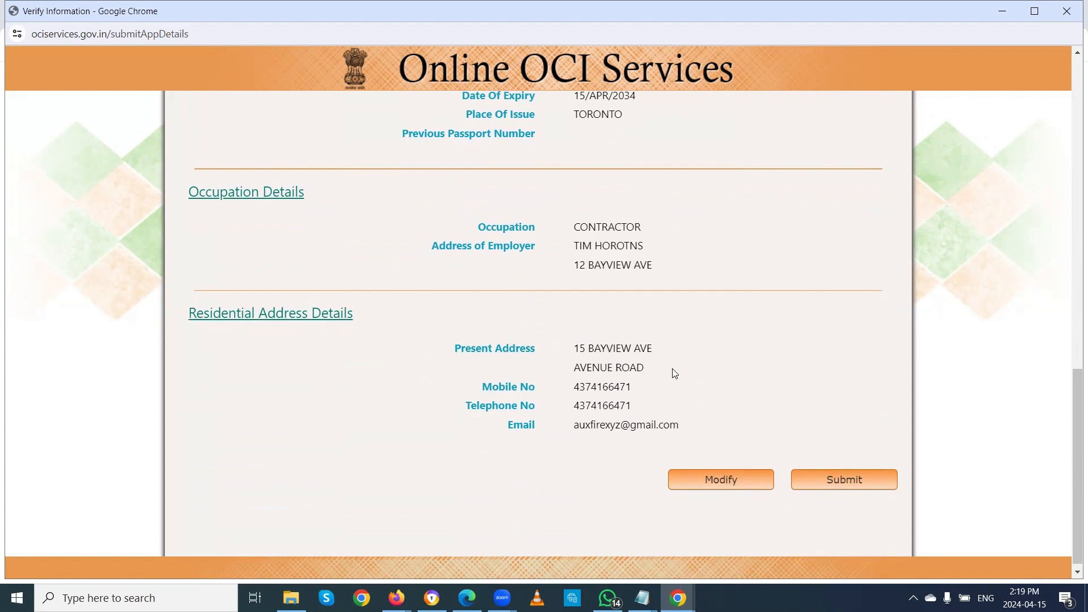
{"action": "left_click_drag", "start_coordinate": [573, 348], "coordinate": [672, 374]}
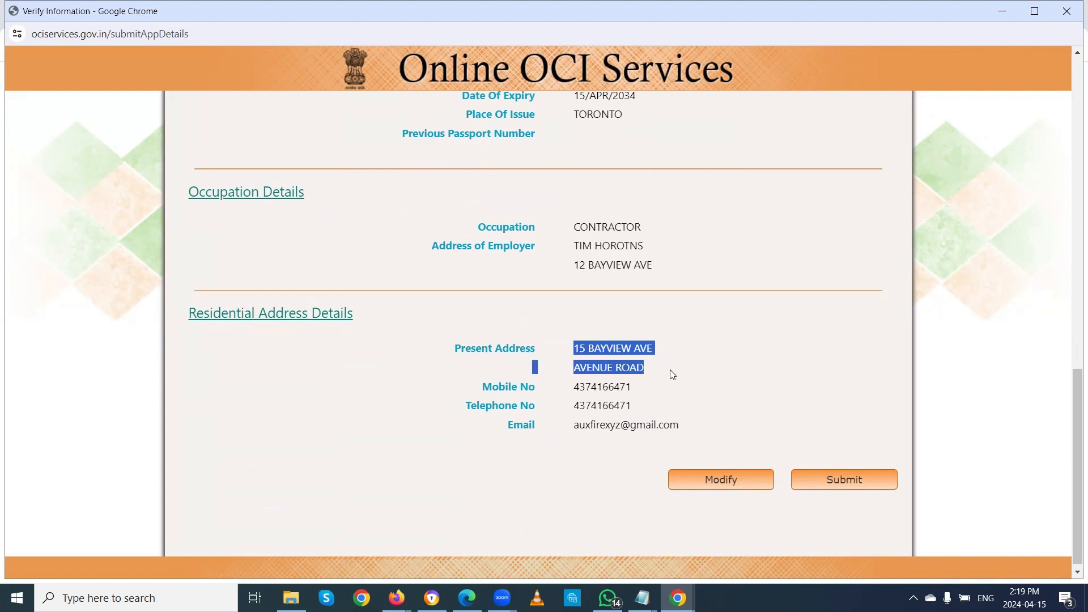
{"action": "left_click", "coordinate": [671, 372]}
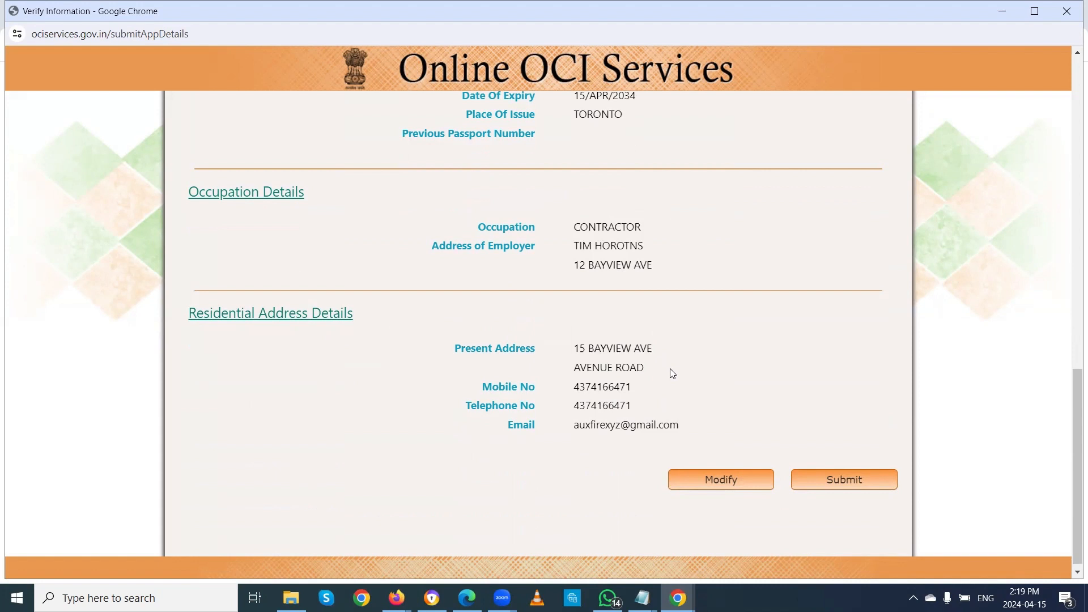
{"action": "left_click_drag", "start_coordinate": [573, 349], "coordinate": [672, 368]}
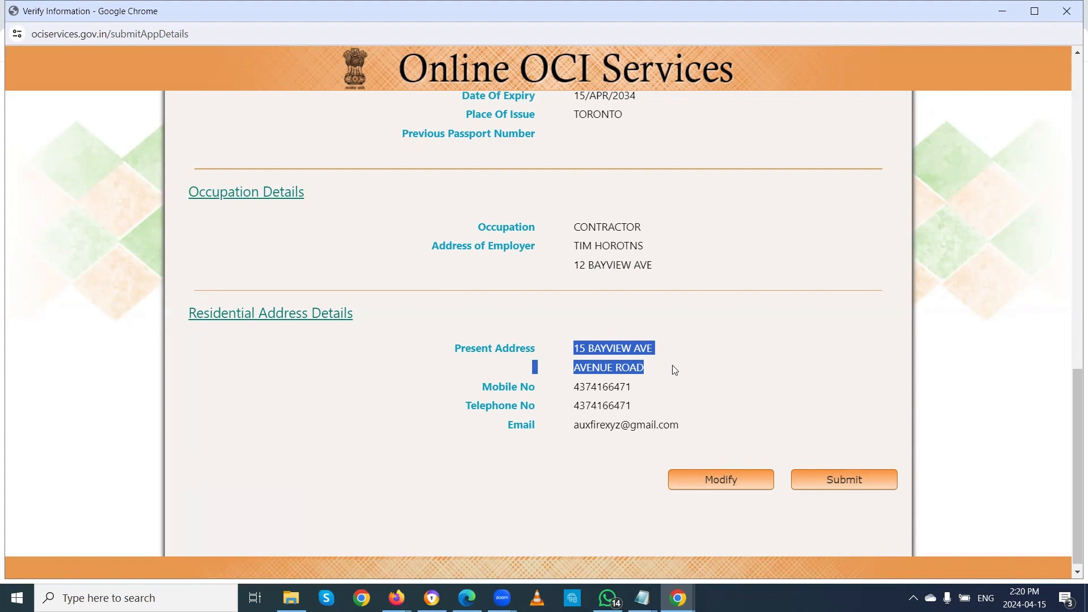
{"action": "left_click", "coordinate": [576, 353]}
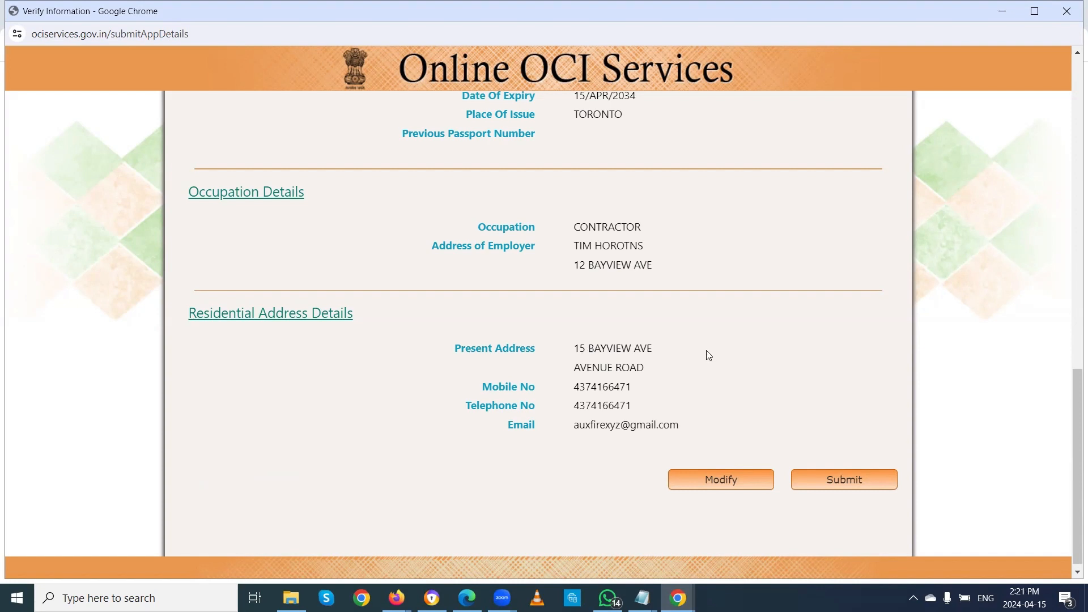
{"action": "scroll", "coordinate": [688, 353], "scroll_direction": "up", "scroll_amount": 10}
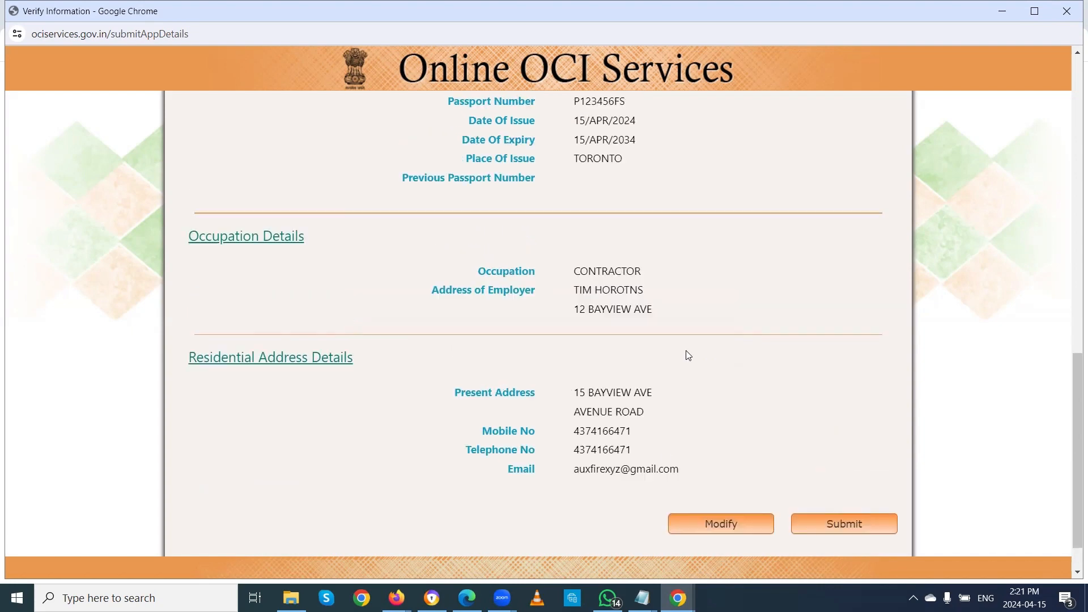
Step: Highlight the temporary application ID and reopen the registration form in Modify mode to review it
{"action": "scroll", "coordinate": [687, 349], "scroll_direction": "up", "scroll_amount": 5}
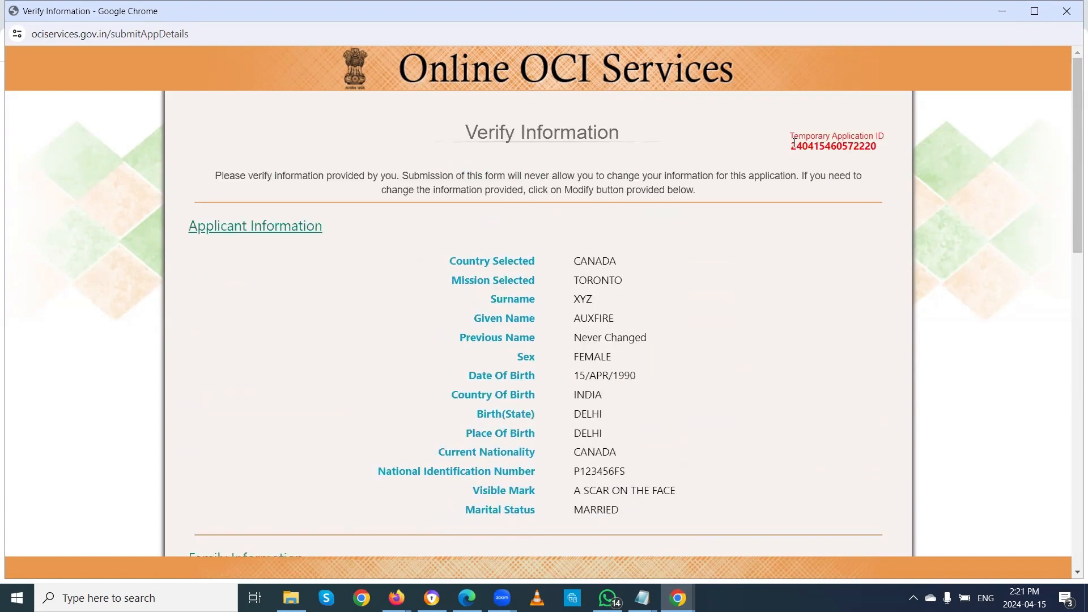
{"action": "scroll", "coordinate": [784, 300], "scroll_direction": "down", "scroll_amount": 15}
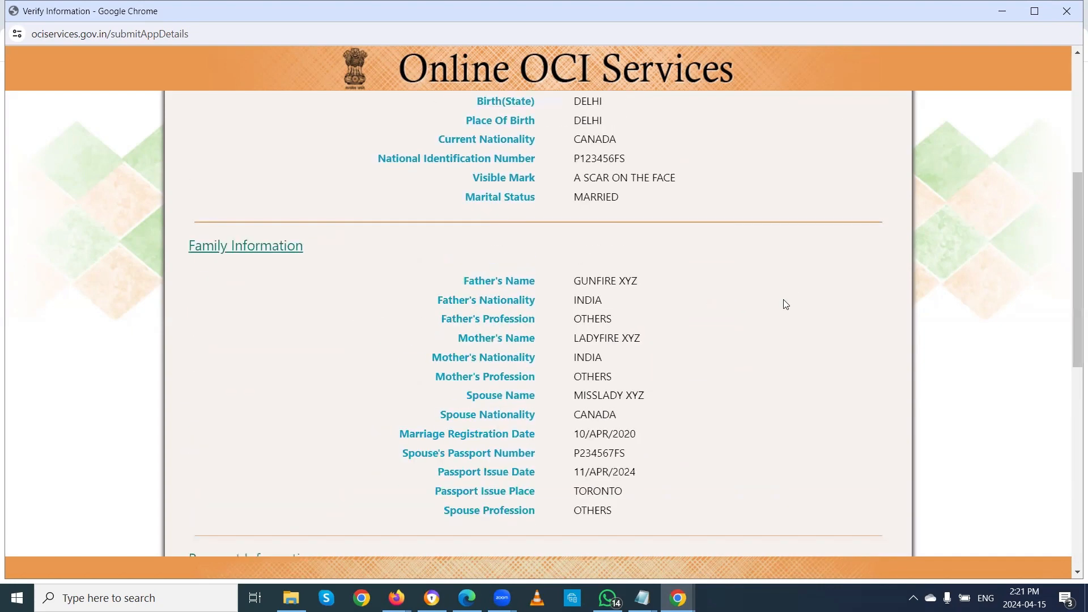
{"action": "scroll", "coordinate": [774, 278], "scroll_direction": "up", "scroll_amount": 15}
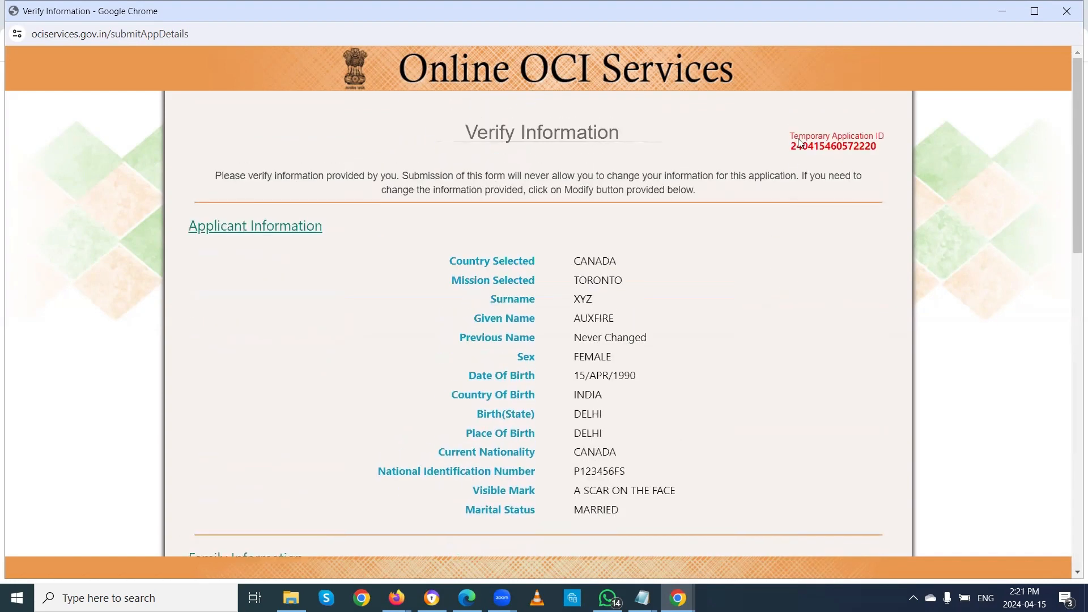
{"action": "left_click_drag", "start_coordinate": [793, 145], "coordinate": [888, 152]}
{"action": "key", "text": "ctrl+c"}
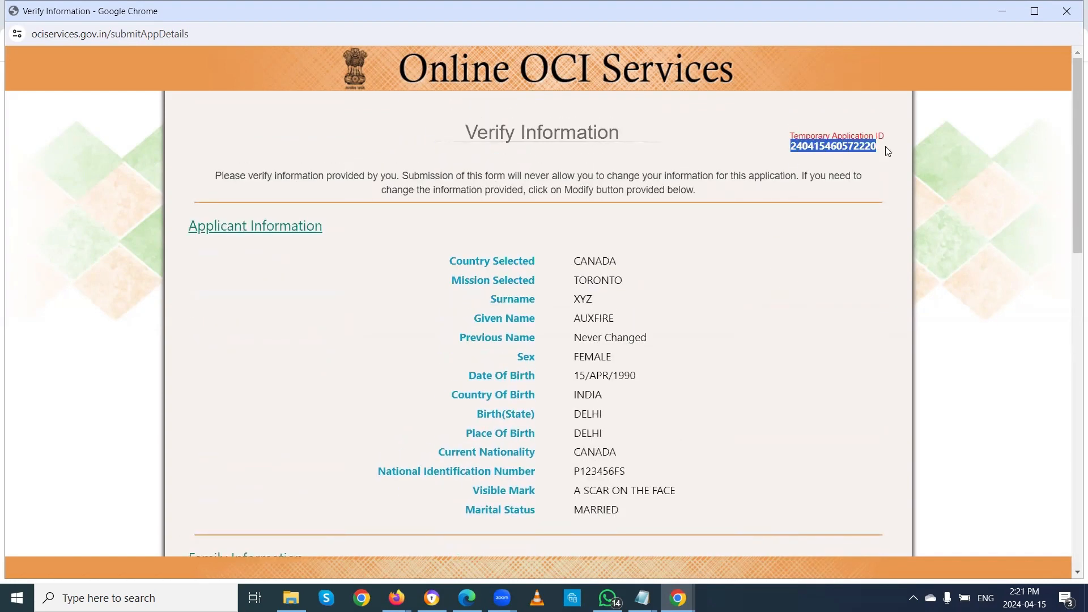
{"action": "scroll", "coordinate": [758, 272], "scroll_direction": "down", "scroll_amount": 15}
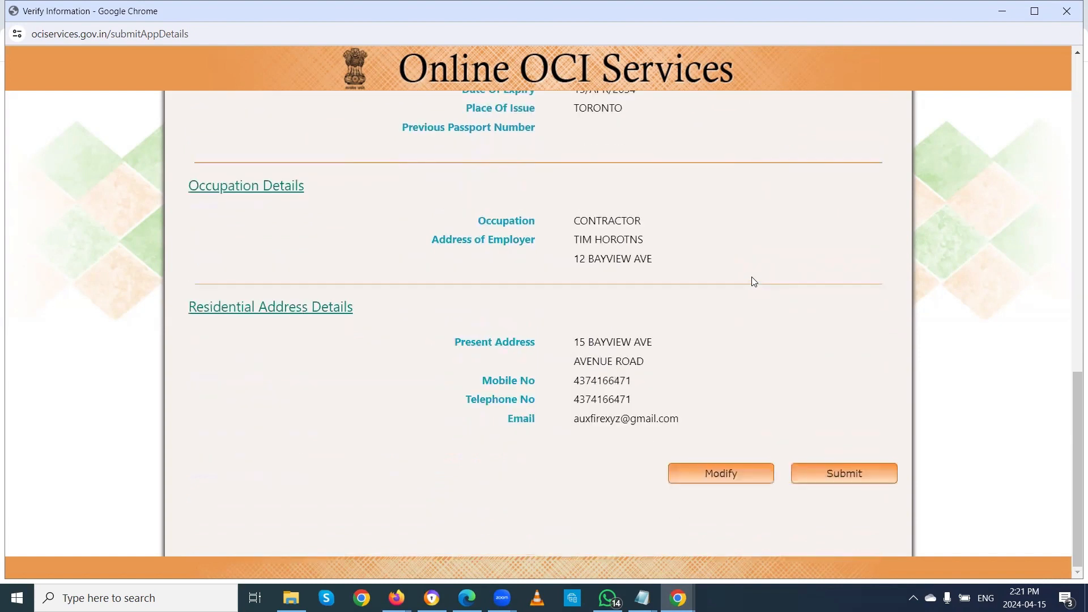
{"action": "left_click", "coordinate": [707, 474]}
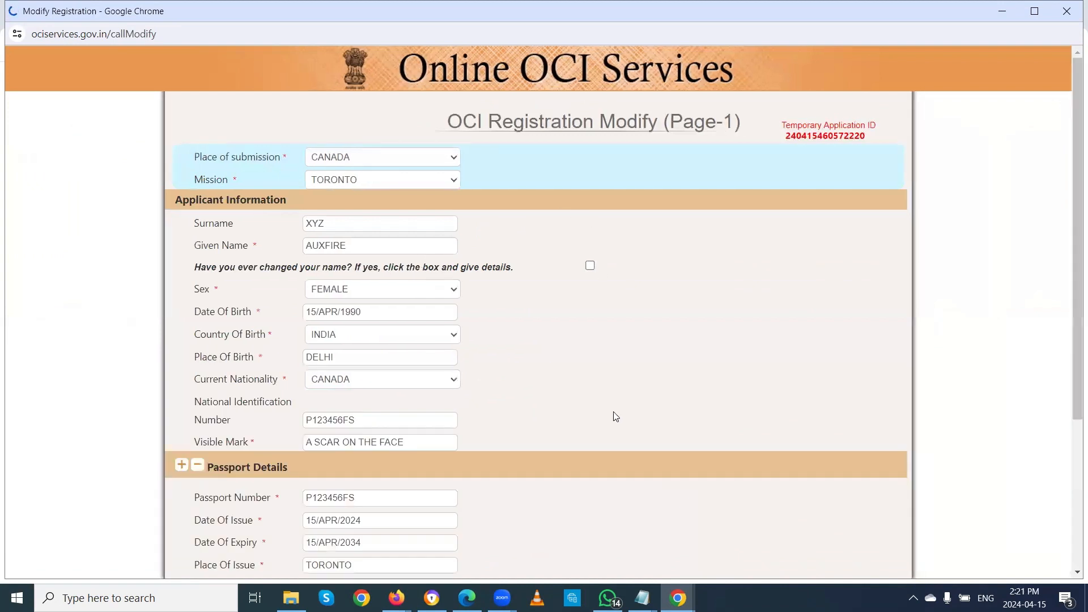
{"action": "scroll", "coordinate": [578, 426], "scroll_direction": "down", "scroll_amount": 4}
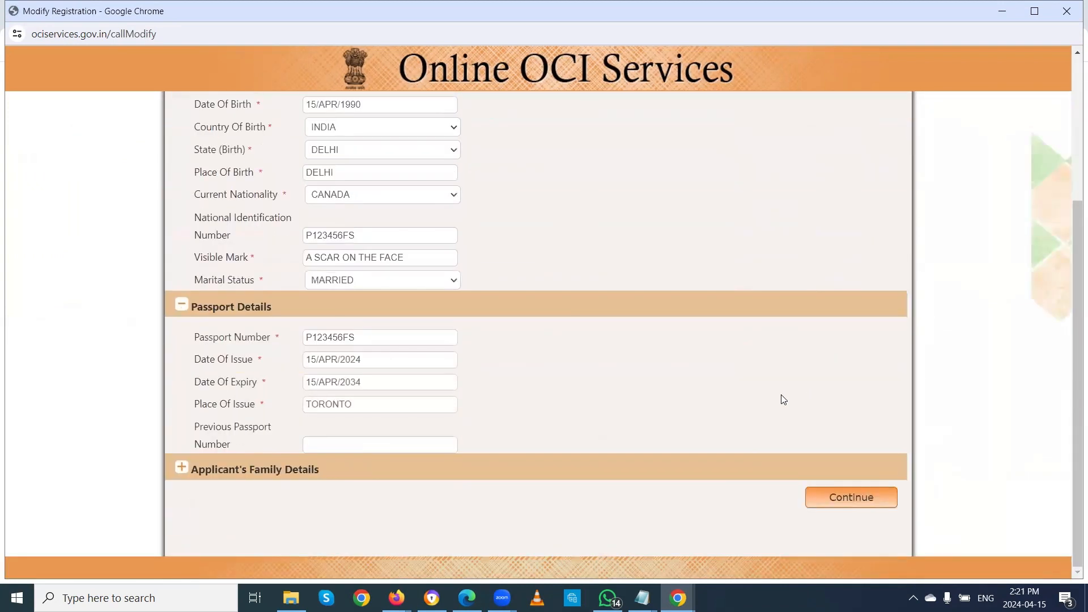
{"action": "scroll", "coordinate": [737, 392], "scroll_direction": "up", "scroll_amount": 4}
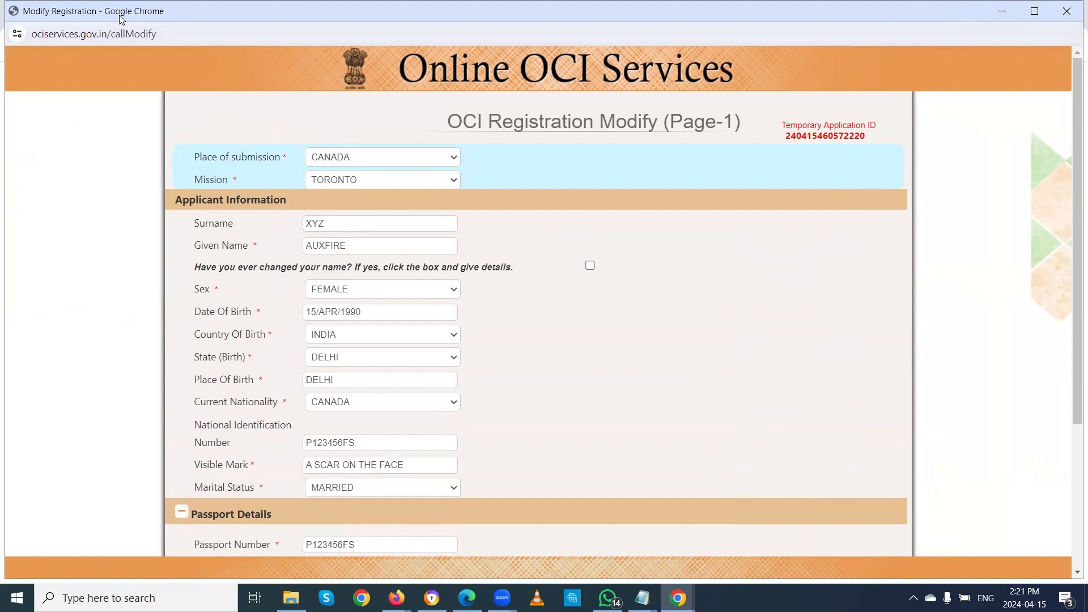
Step: Close the Modify Registration window, start a new registration, and accept the filling instructions
{"action": "left_click", "coordinate": [1070, 16]}
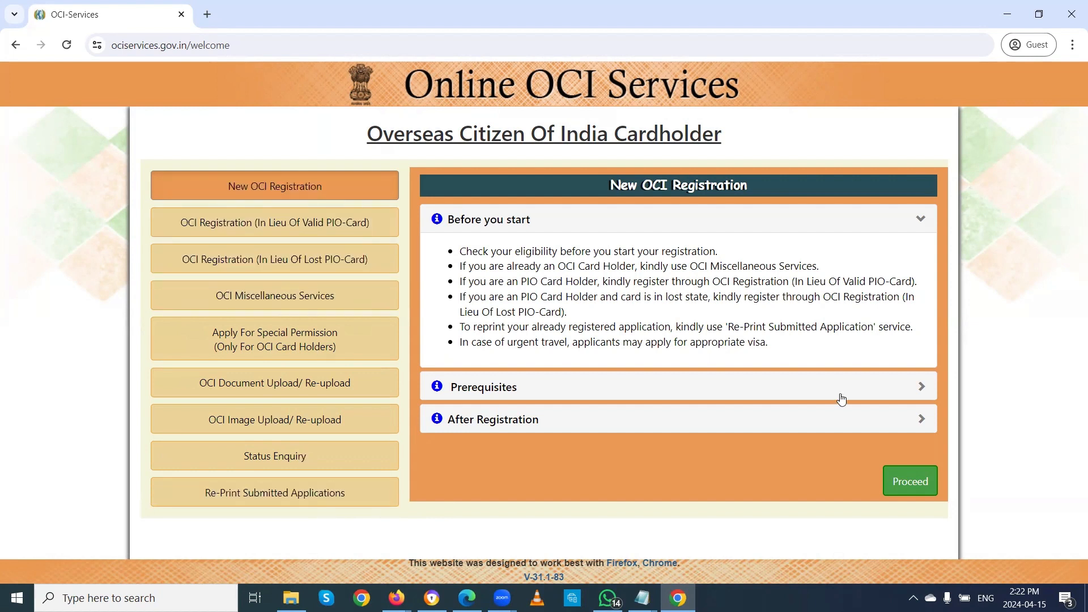
{"action": "left_click", "coordinate": [912, 483]}
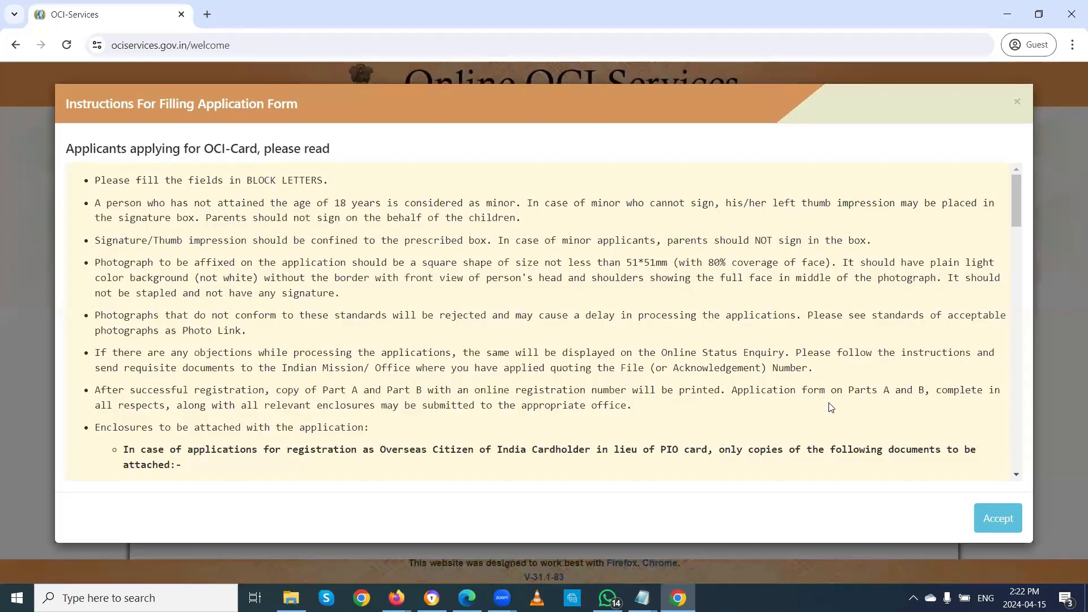
{"action": "left_click", "coordinate": [999, 518]}
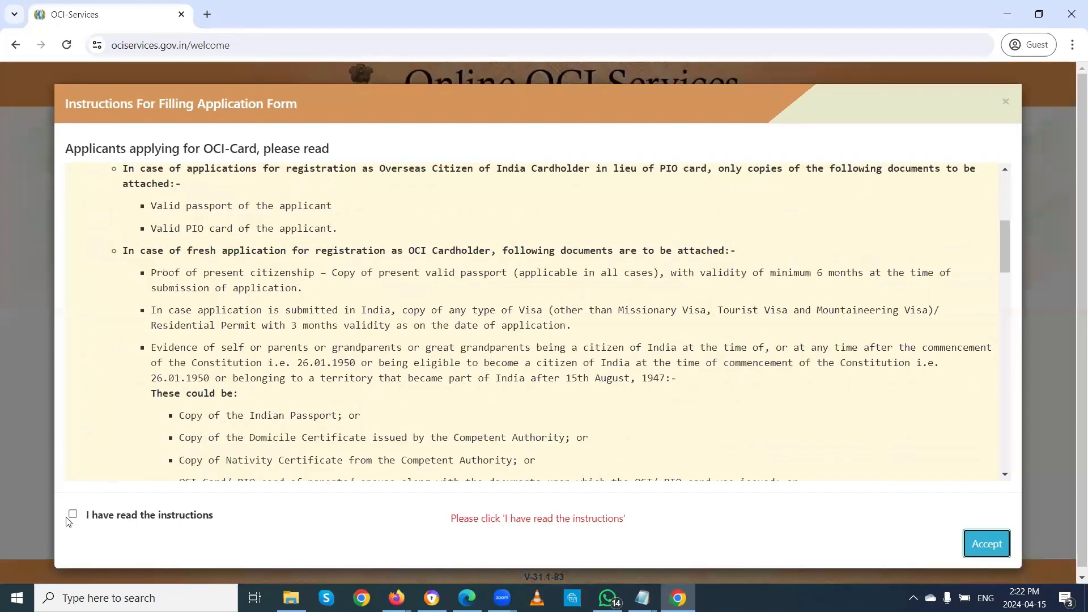
{"action": "left_click", "coordinate": [74, 516]}
{"action": "left_click", "coordinate": [990, 543]}
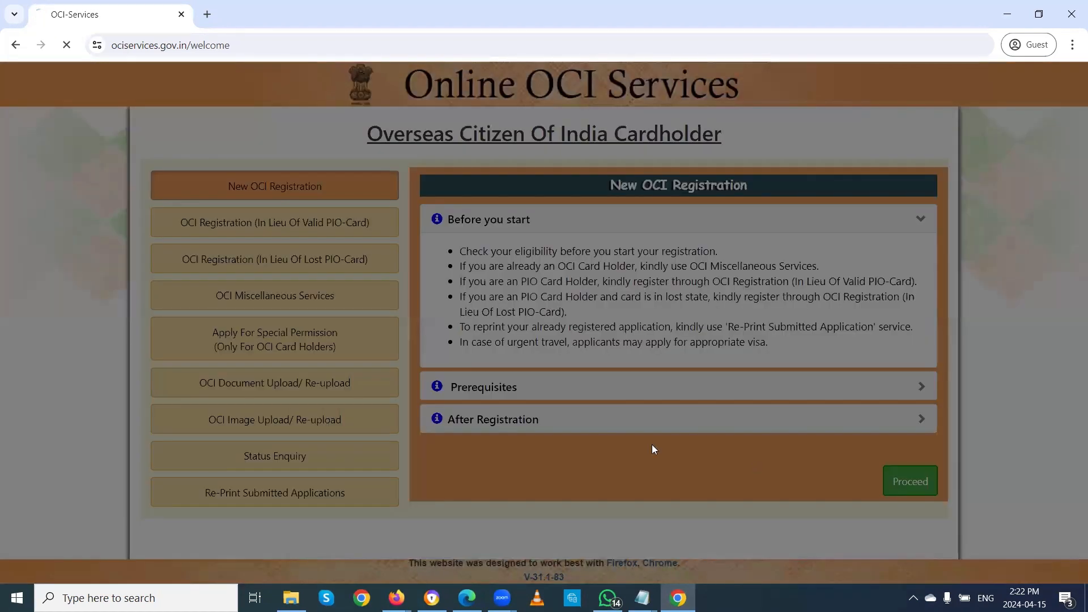
Step: Enter the security captcha, fixing a mistyped character, and submit it
{"action": "left_click", "coordinate": [486, 395]}
{"action": "type", "text": "5"}
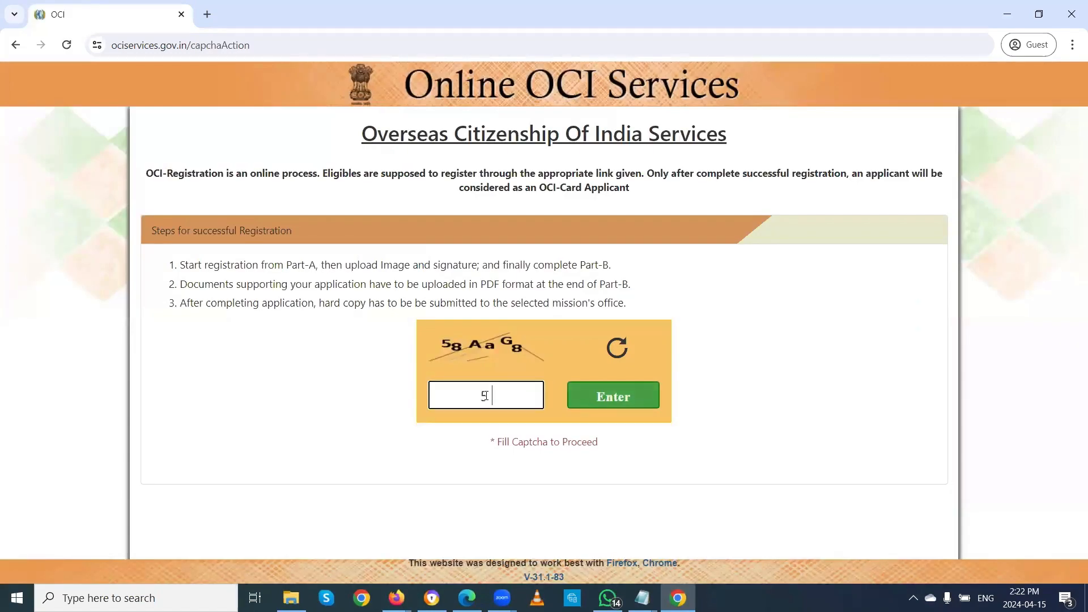
{"action": "type", "text": "8a"}
{"action": "key", "text": "BackSpace"}
{"action": "type", "text": "AaG8"}
{"action": "left_click", "coordinate": [583, 403]}
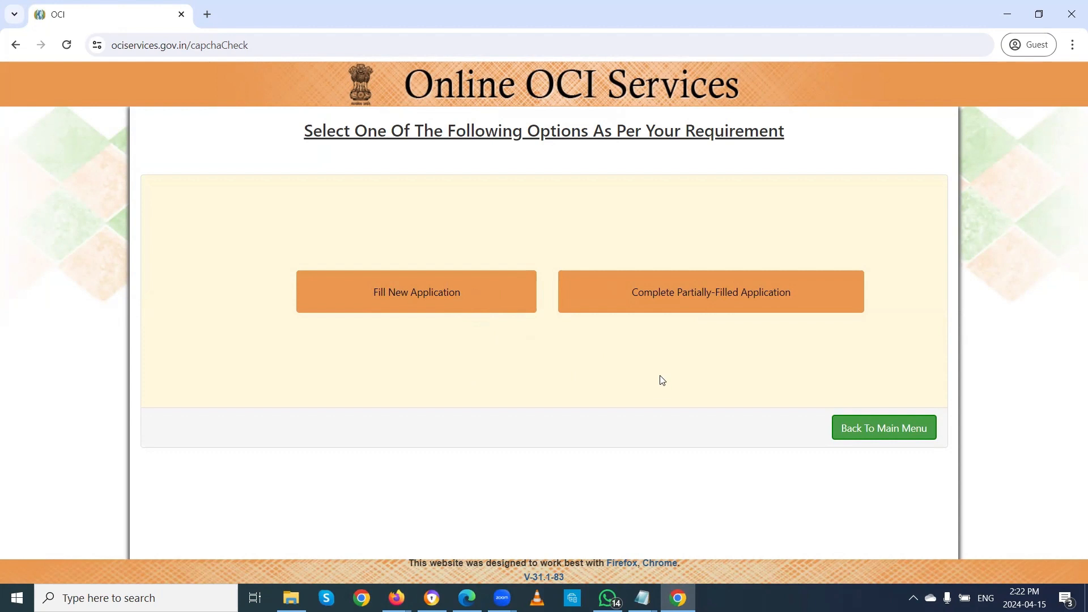
Step: Retrieve the partially-filled application using the pasted temporary application ID and the captcha
{"action": "left_click", "coordinate": [689, 303]}
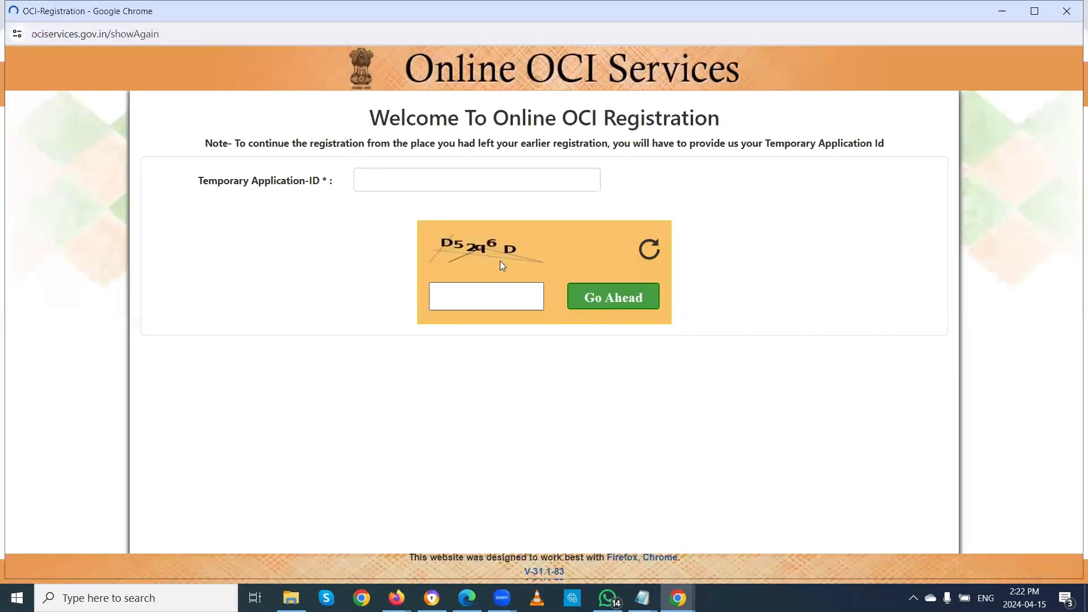
{"action": "left_click", "coordinate": [429, 179]}
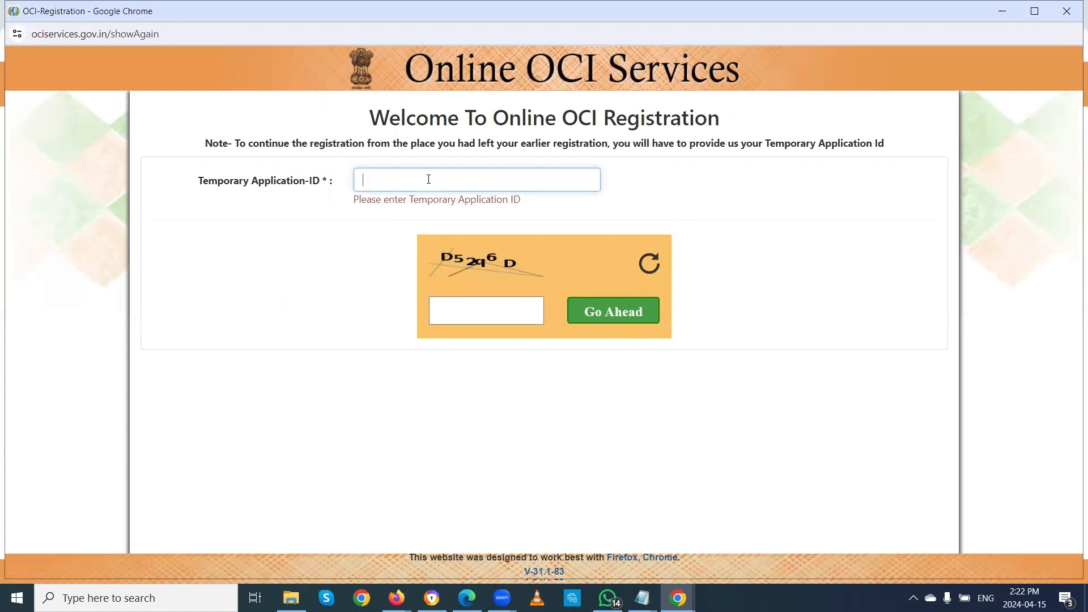
{"action": "key", "text": "ctrl+v"}
{"action": "left_click", "coordinate": [506, 309]}
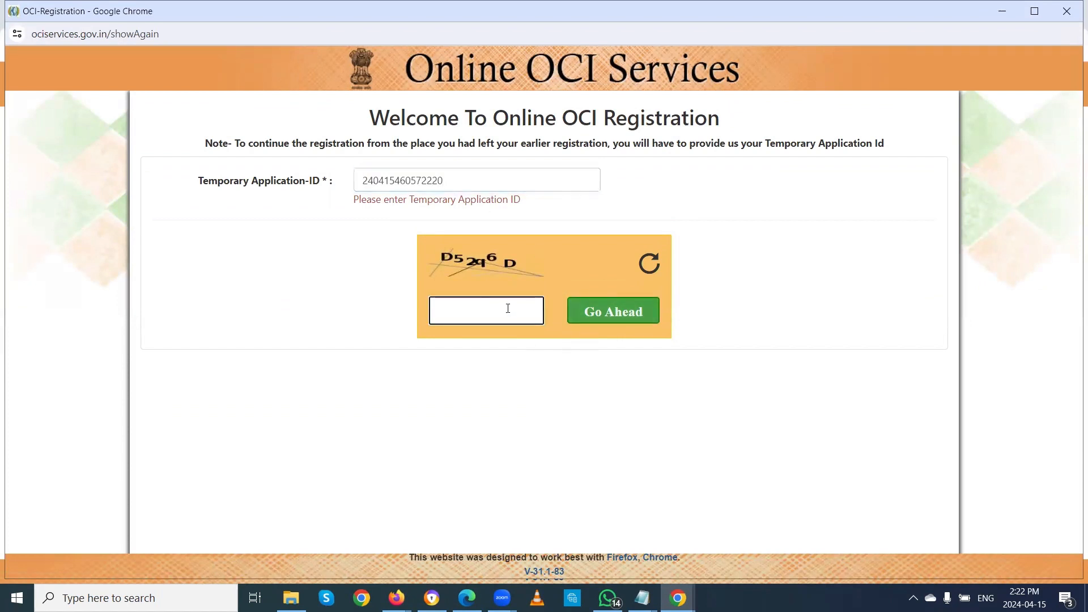
{"action": "type", "text": "D5"}
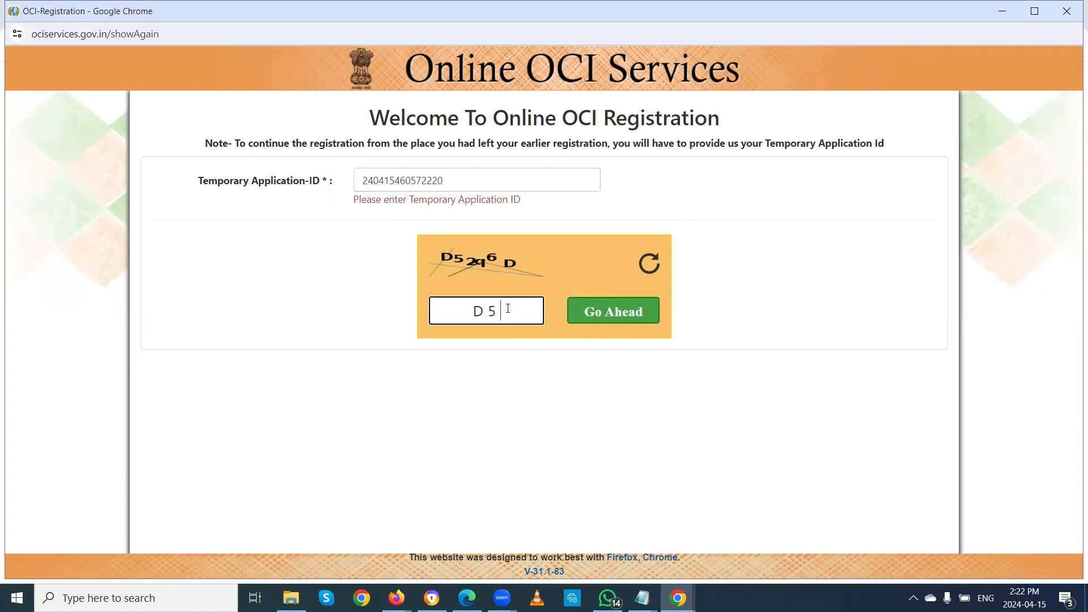
{"action": "type", "text": "2q6D"}
{"action": "left_click", "coordinate": [632, 311]}
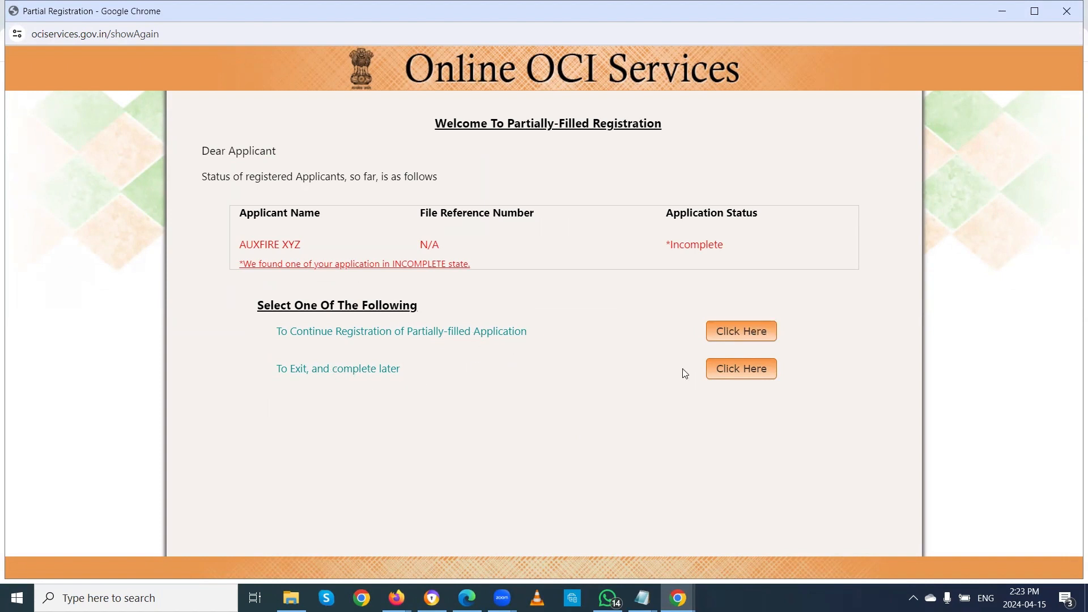
Step: Continue the saved application, expand Applicant's Family Details, and advance through Page-II to Verify Information
{"action": "left_click", "coordinate": [740, 334]}
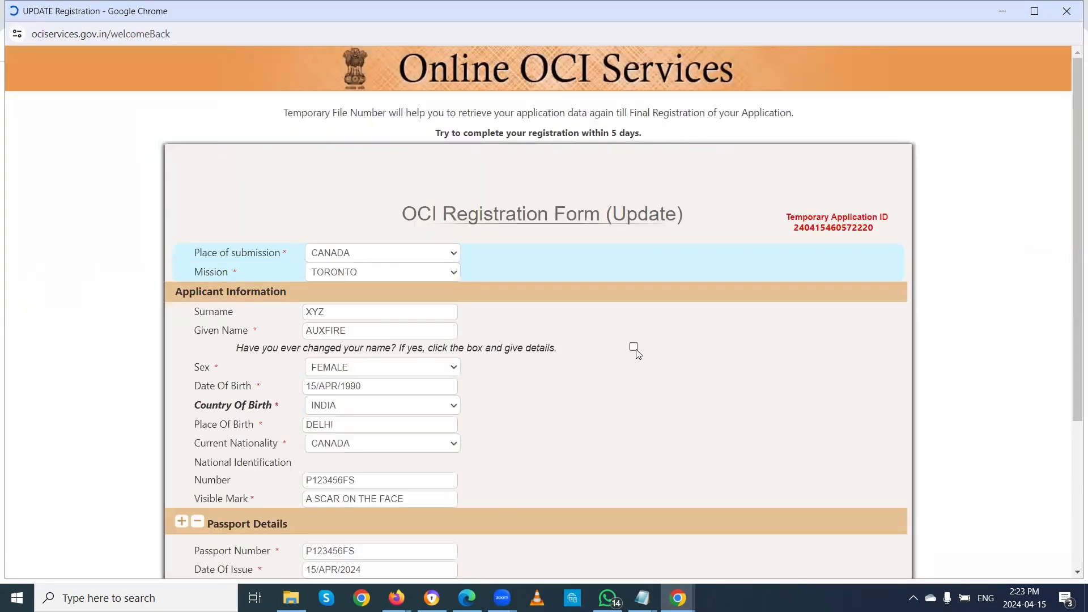
{"action": "scroll", "coordinate": [637, 352], "scroll_direction": "down", "scroll_amount": 15}
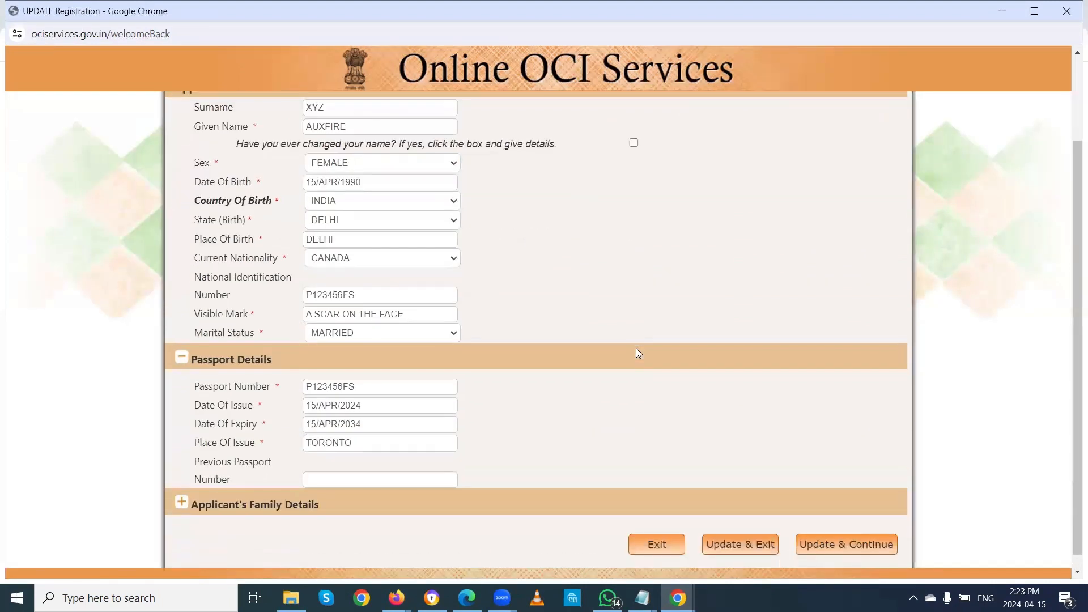
{"action": "scroll", "coordinate": [636, 348], "scroll_direction": "down", "scroll_amount": 1}
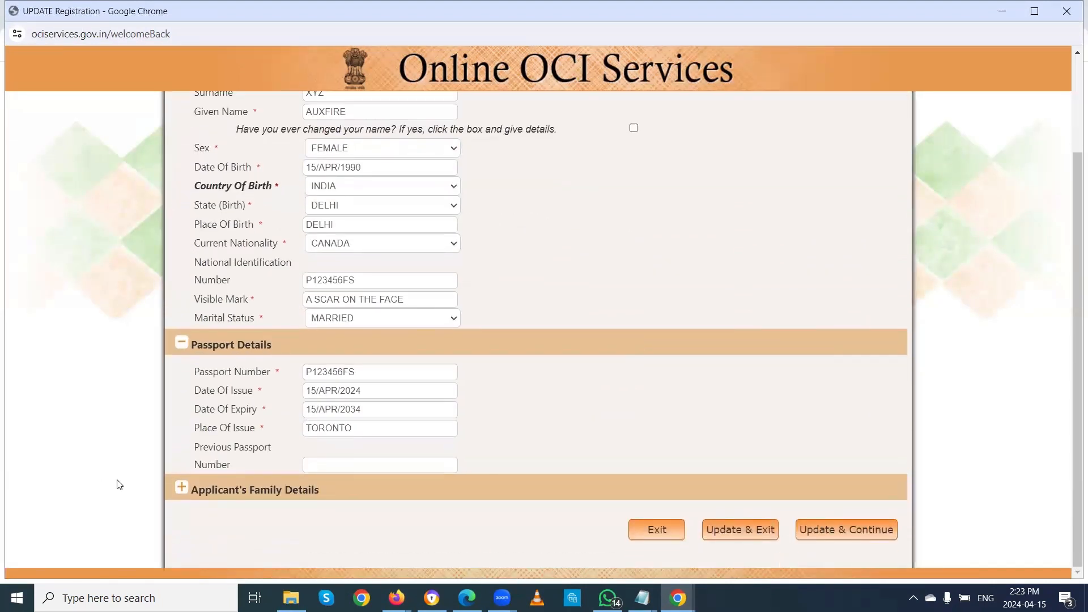
{"action": "left_click", "coordinate": [193, 491]}
{"action": "scroll", "coordinate": [577, 354], "scroll_direction": "down", "scroll_amount": 7}
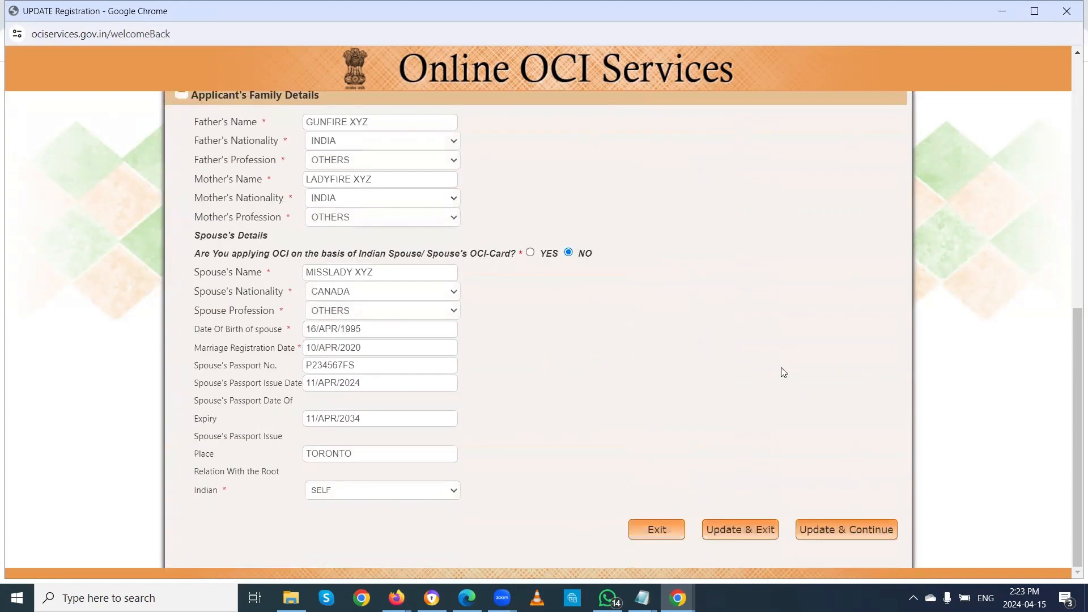
{"action": "left_click", "coordinate": [856, 528]}
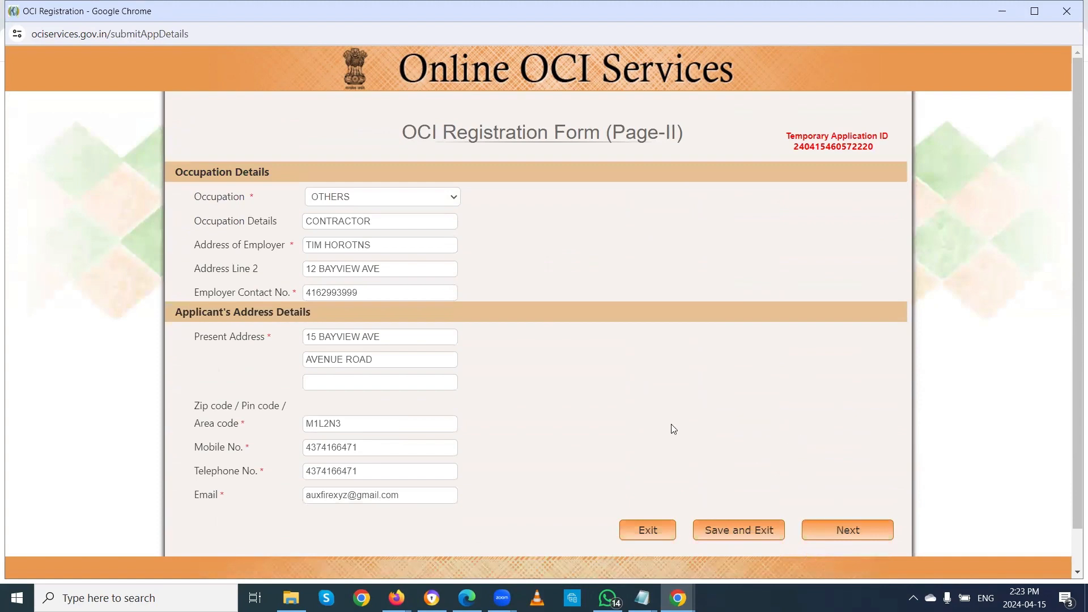
{"action": "left_click", "coordinate": [864, 527]}
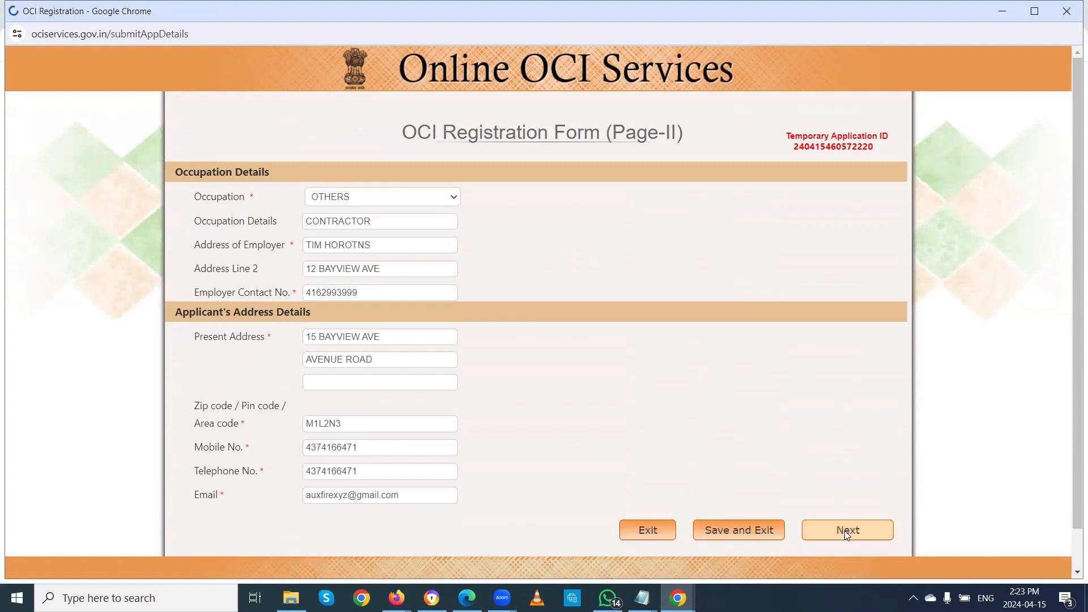
{"action": "scroll", "coordinate": [666, 309], "scroll_direction": "down", "scroll_amount": 20}
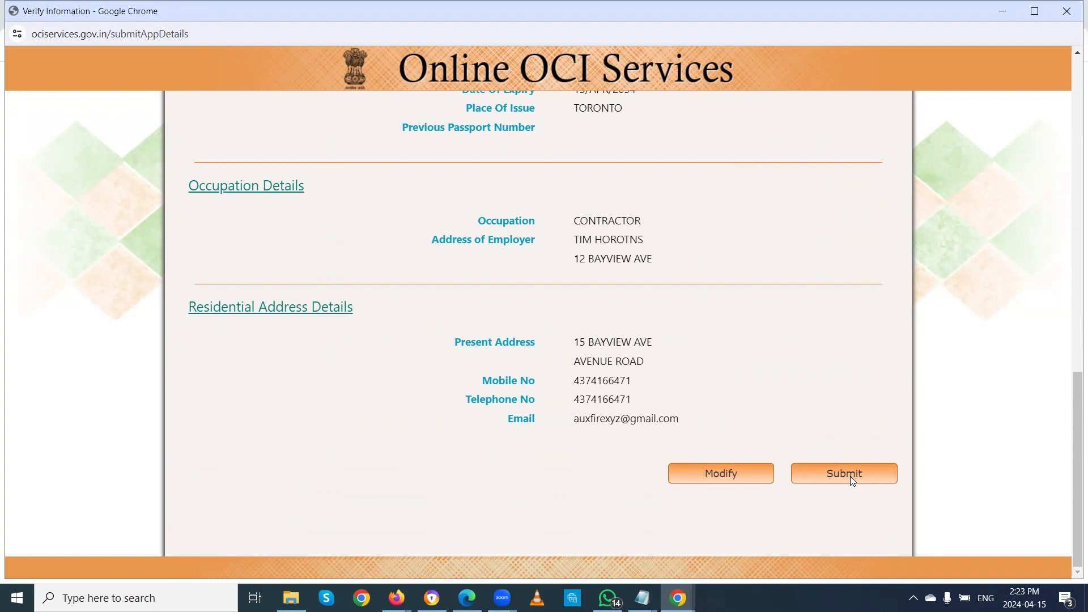
Step: Review the Verify Information summary and submit the Part-A registration
{"action": "scroll", "coordinate": [793, 371], "scroll_direction": "up", "scroll_amount": 20}
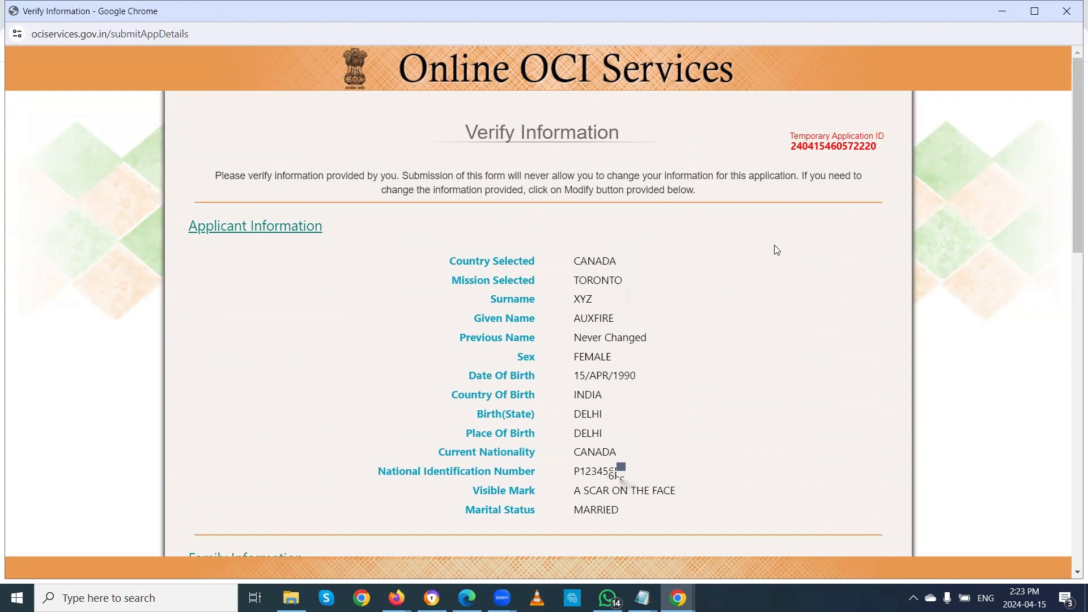
{"action": "scroll", "coordinate": [777, 250], "scroll_direction": "down", "scroll_amount": 20}
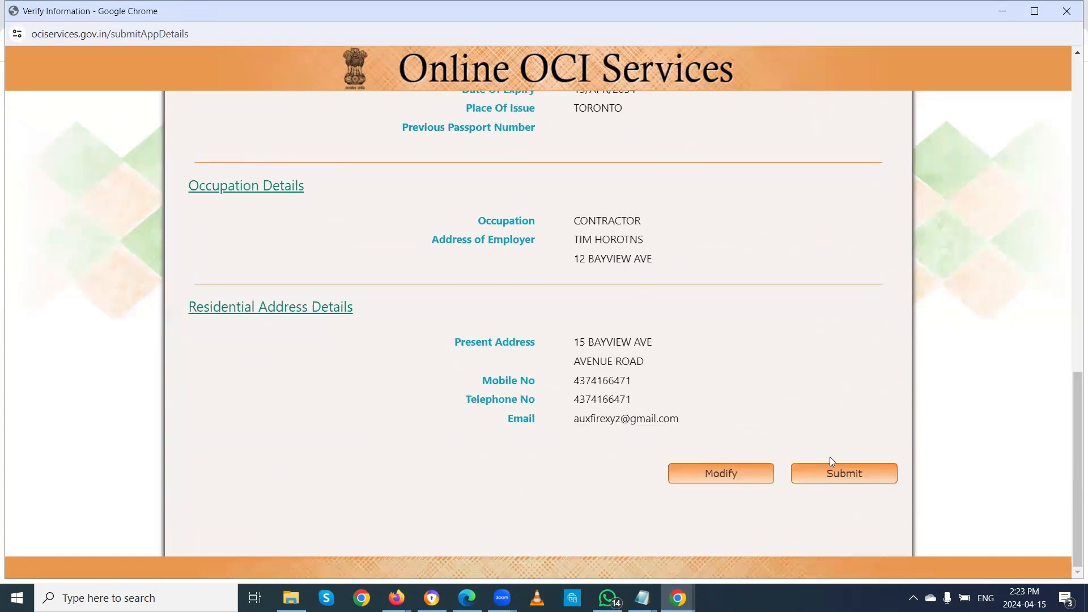
{"action": "left_click", "coordinate": [831, 475]}
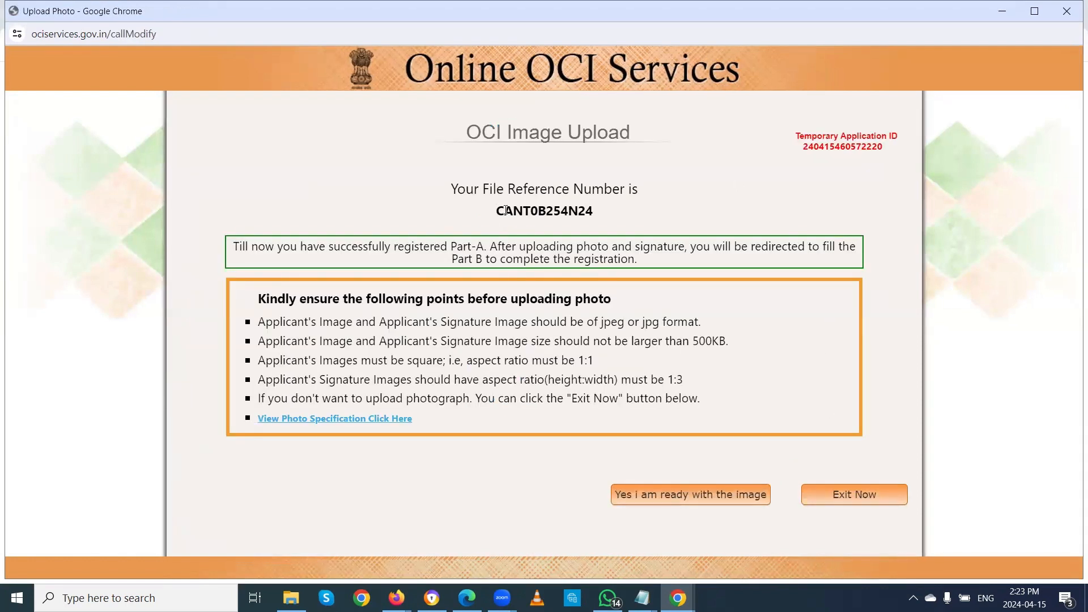
Step: Copy the new File Reference Number and confirm the applicant image is ready for upload
{"action": "left_click_drag", "start_coordinate": [498, 210], "coordinate": [586, 214]}
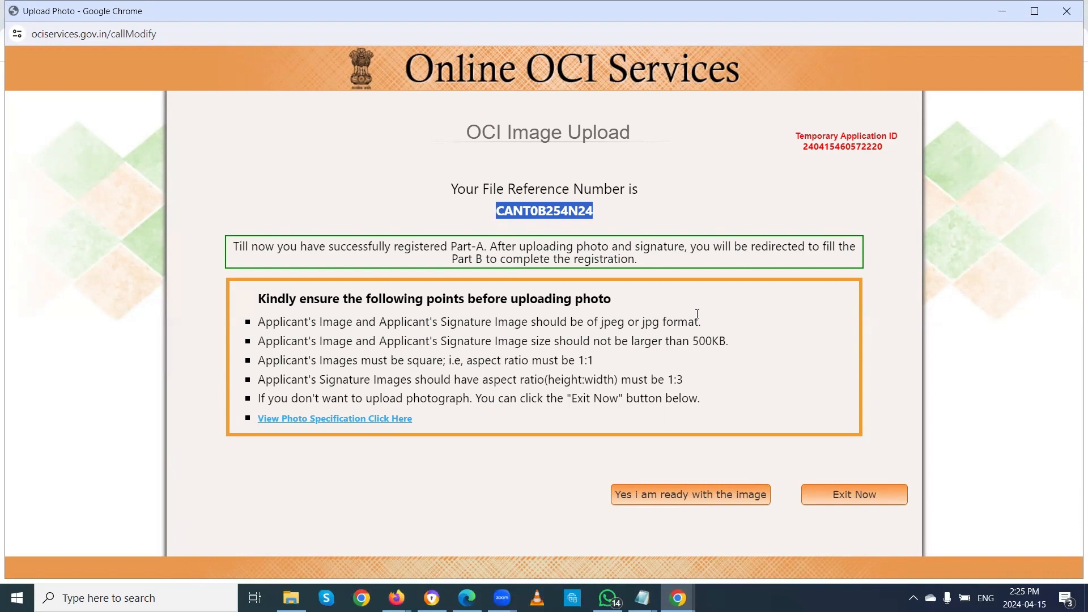
{"action": "left_click", "coordinate": [684, 503]}
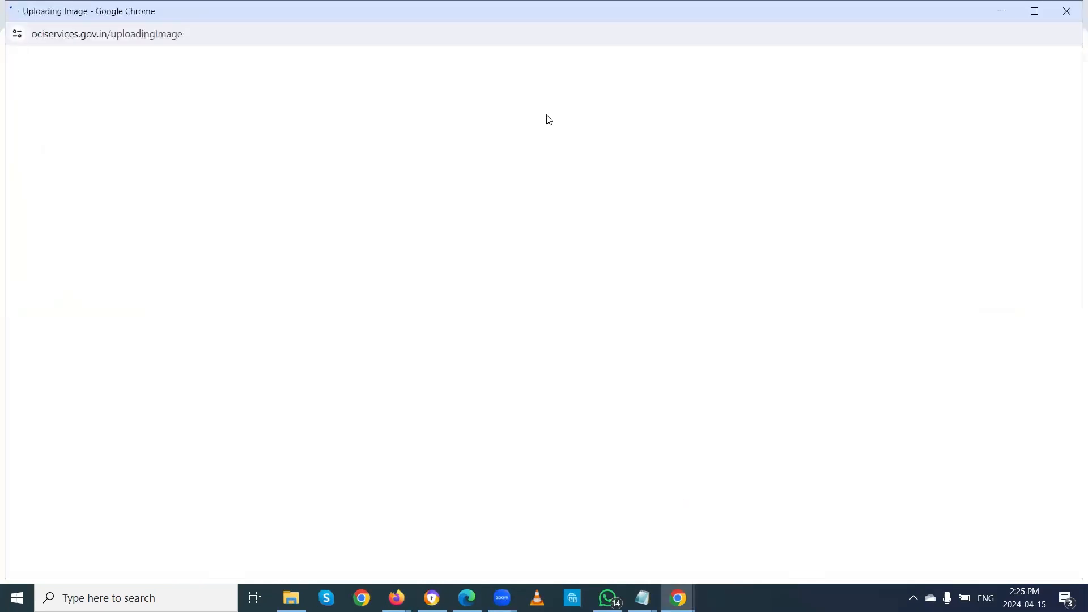
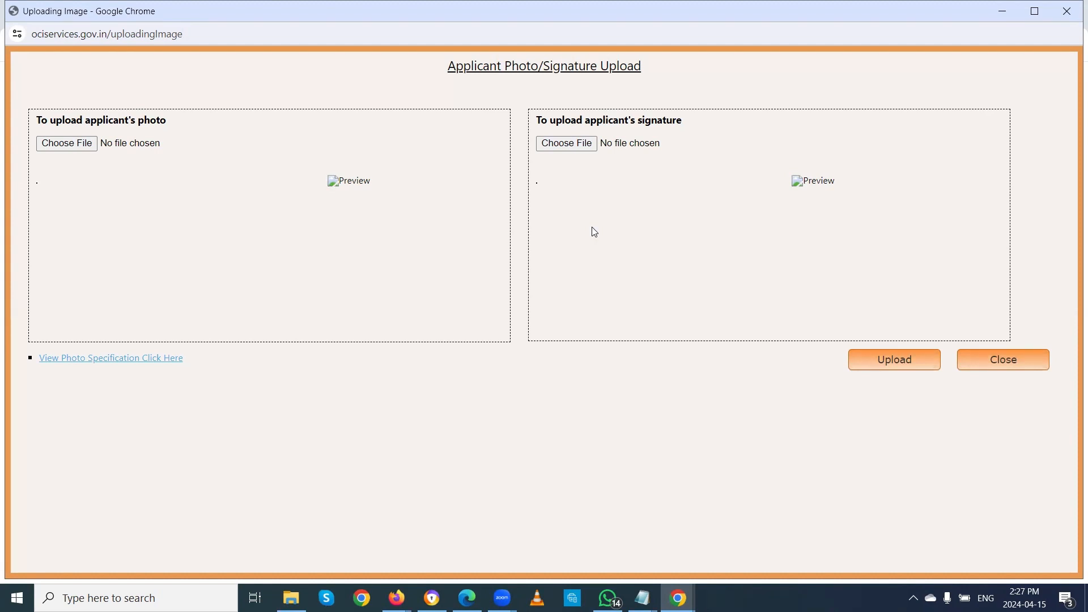
Step: After a missing-photo warning, load Capture5.JPG as the applicant photo
{"action": "left_click", "coordinate": [876, 365]}
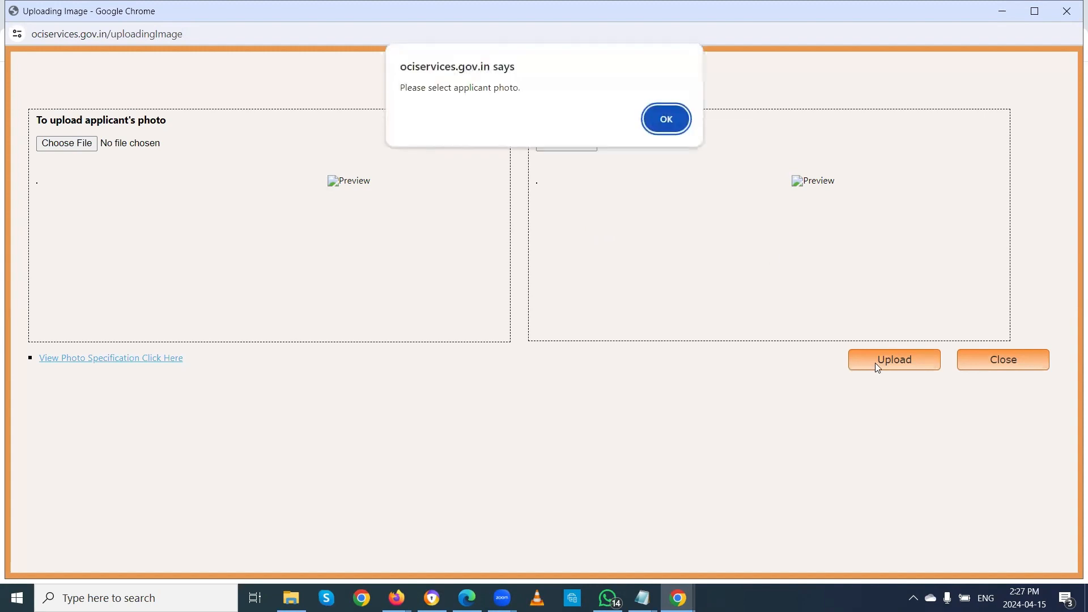
{"action": "left_click", "coordinate": [667, 120]}
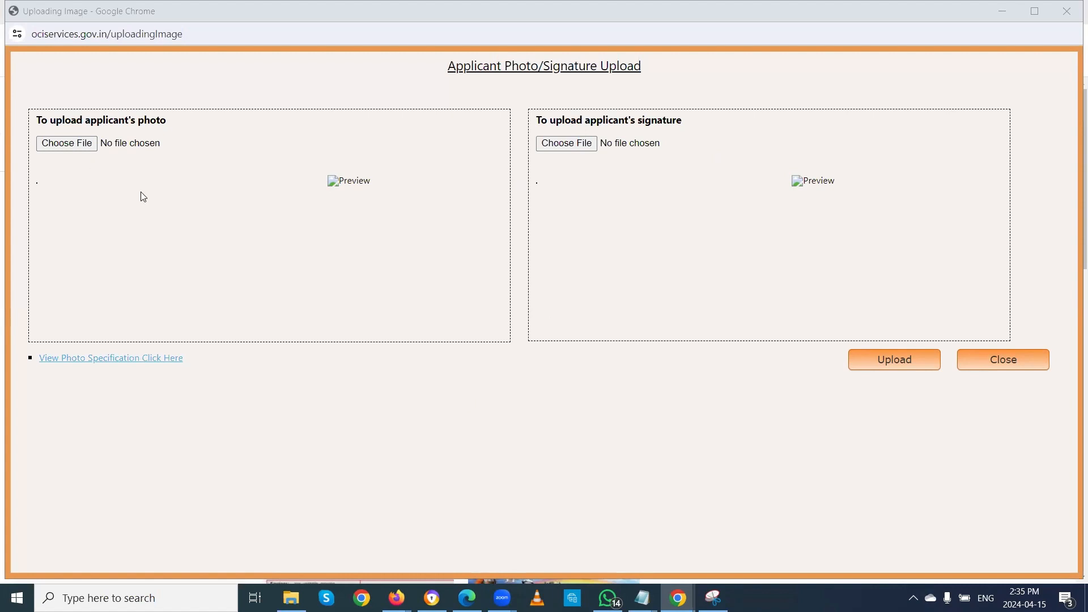
{"action": "left_click", "coordinate": [81, 147]}
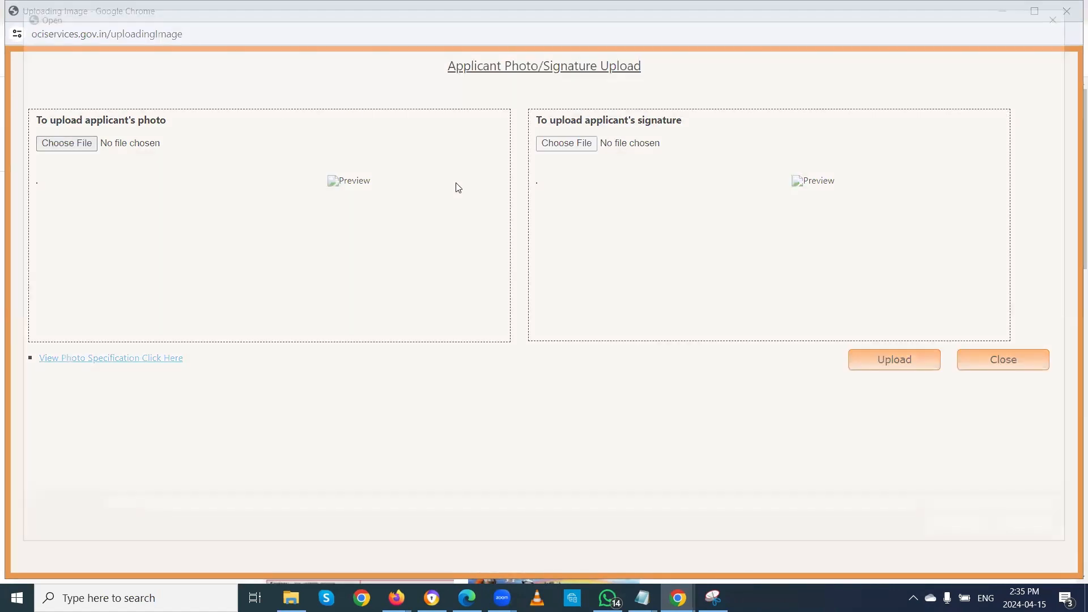
{"action": "left_click", "coordinate": [164, 119]}
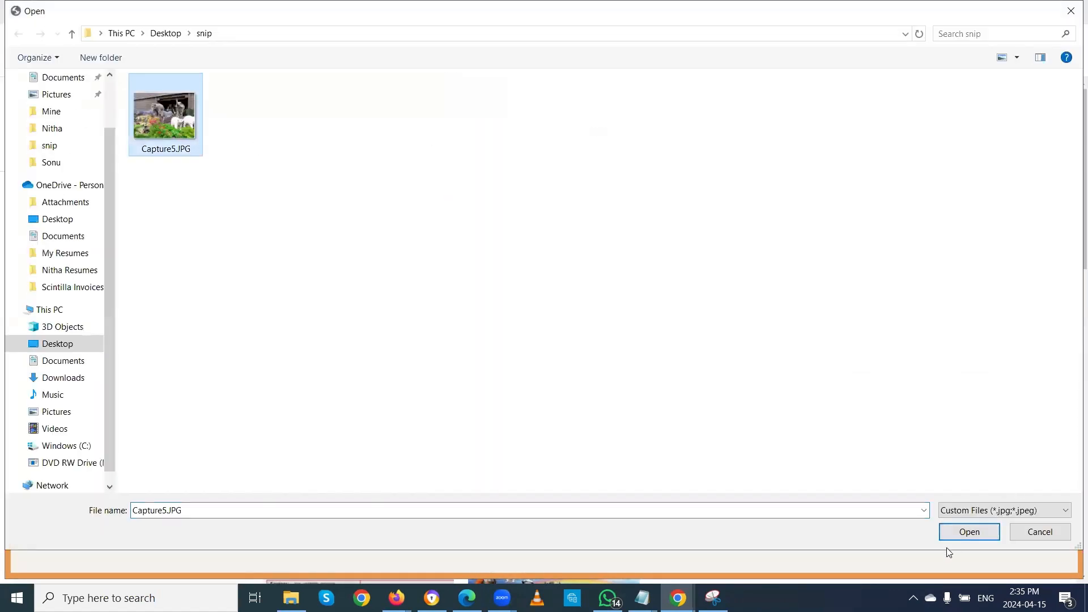
{"action": "left_click", "coordinate": [958, 530]}
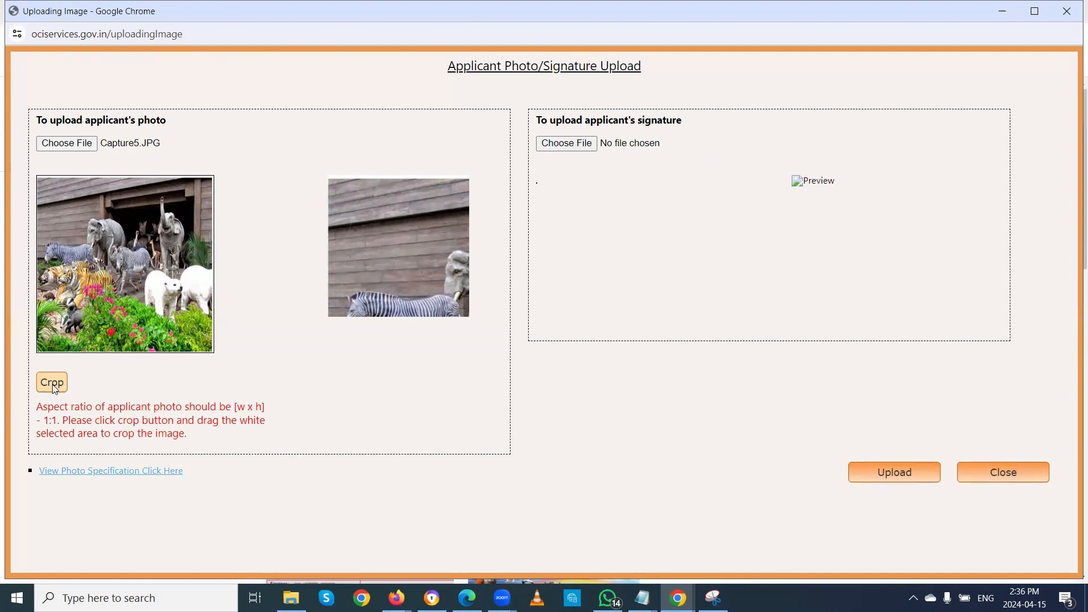
Step: Crop the applicant photo to a square selection the page accepts
{"action": "left_click", "coordinate": [52, 383]}
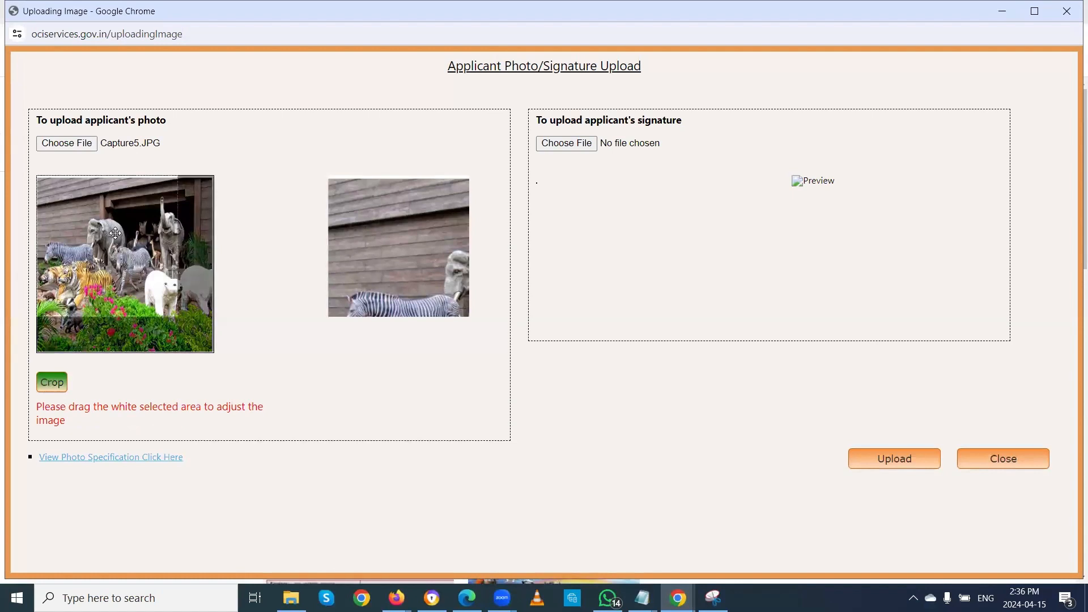
{"action": "left_click_drag", "start_coordinate": [114, 233], "coordinate": [128, 248]}
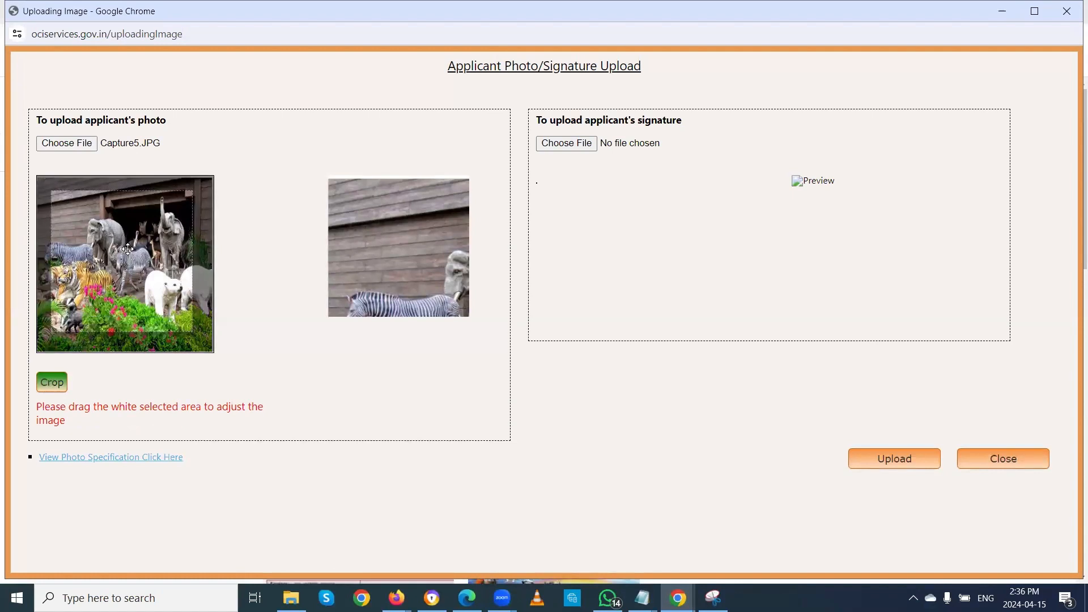
{"action": "left_click", "coordinate": [127, 250]}
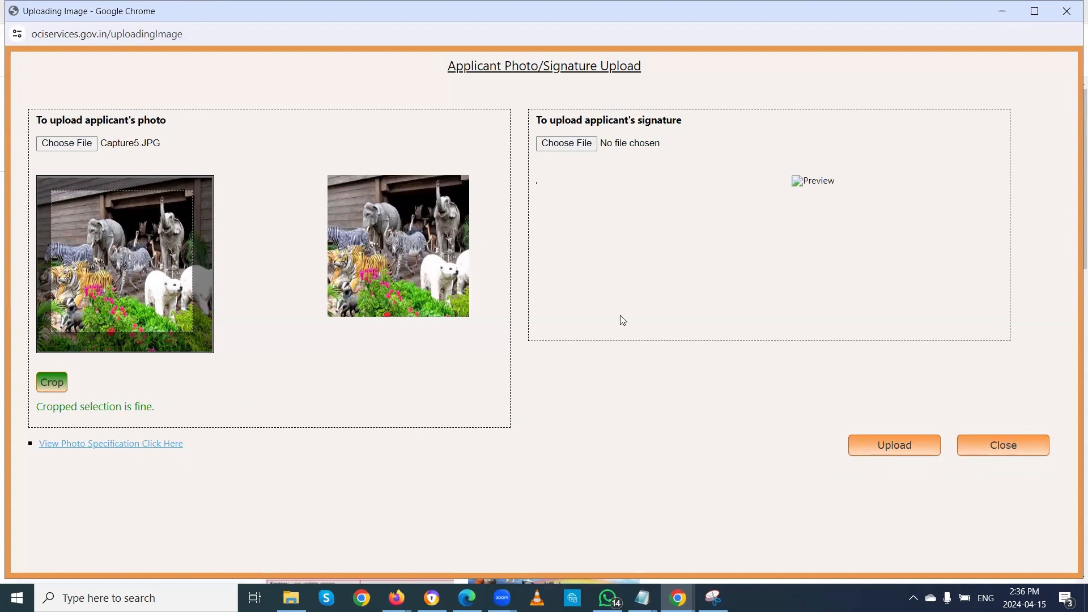
{"action": "left_click", "coordinate": [579, 152]}
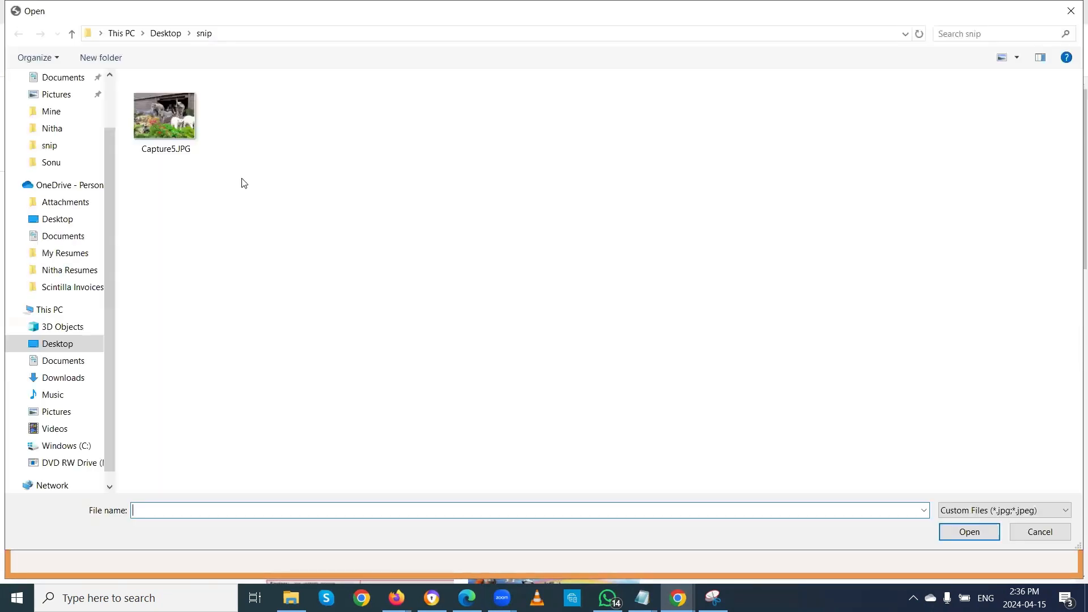
Step: Load Capture5.JPG as the signature, crop it to a wide strip, and upload both images
{"action": "left_click", "coordinate": [160, 109]}
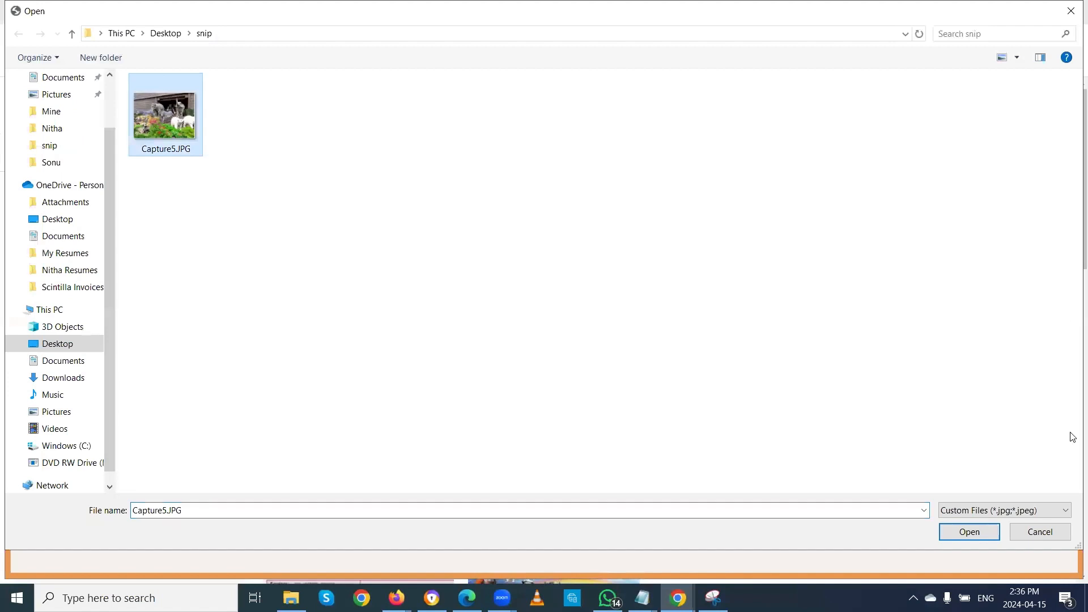
{"action": "left_click", "coordinate": [967, 535]}
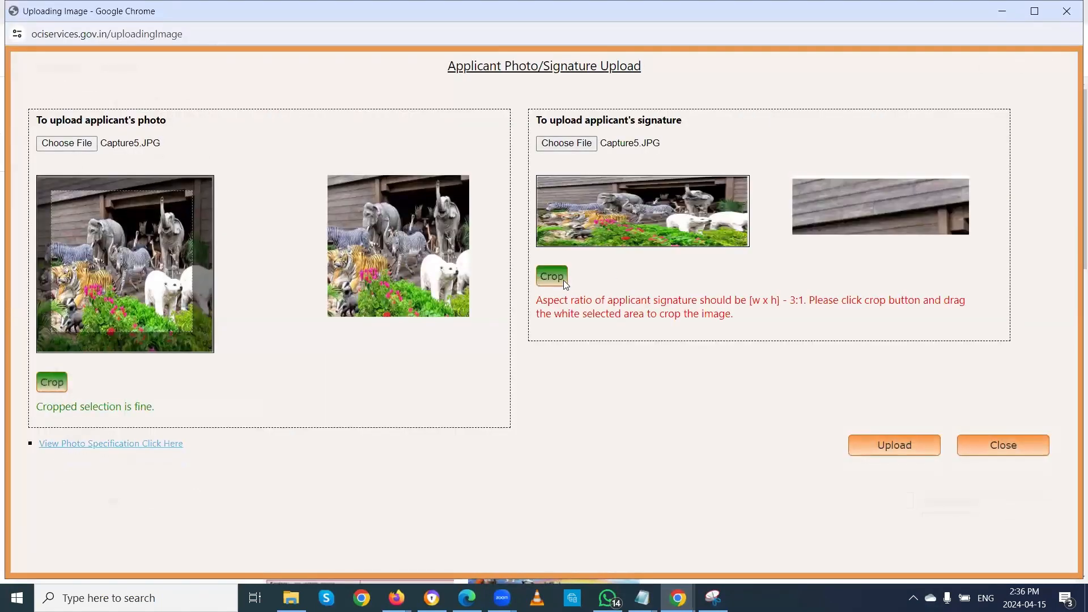
{"action": "left_click", "coordinate": [552, 276]}
{"action": "left_click_drag", "start_coordinate": [625, 214], "coordinate": [638, 207]}
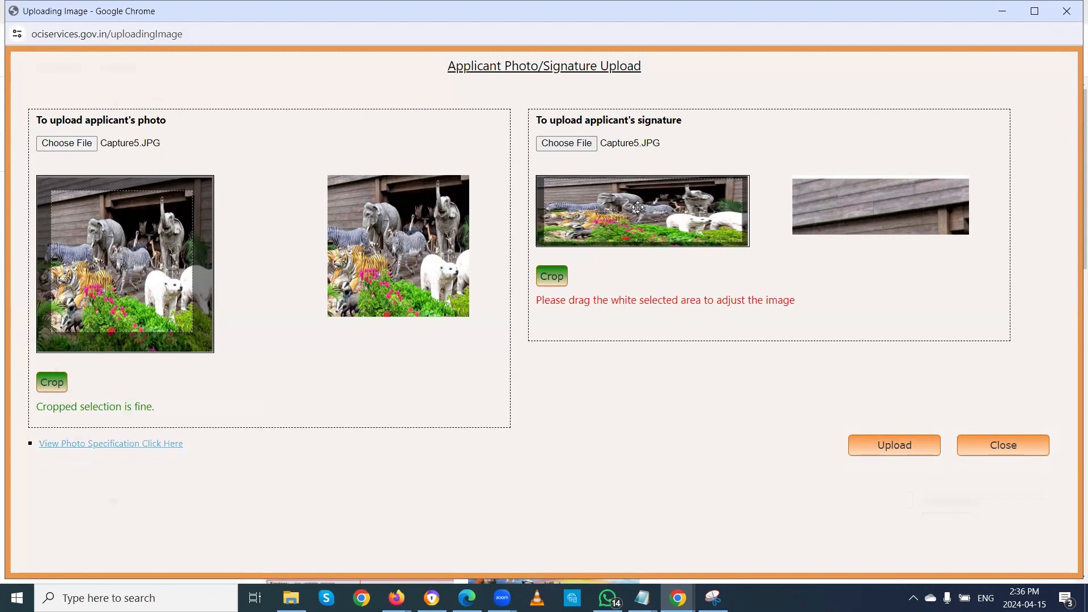
{"action": "left_click_drag", "start_coordinate": [638, 207], "coordinate": [638, 206]}
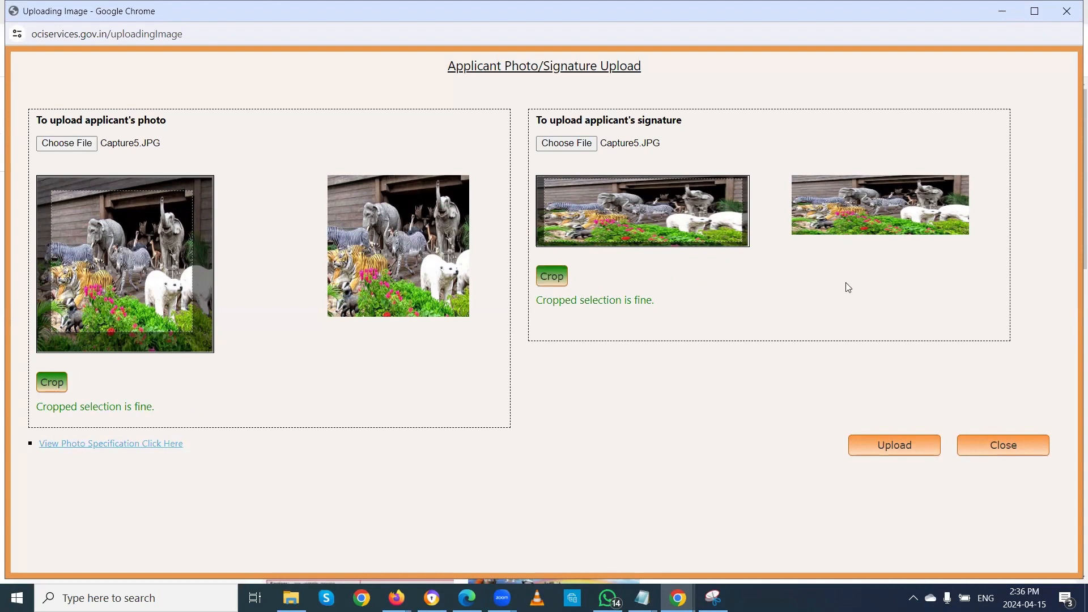
{"action": "left_click", "coordinate": [888, 445]}
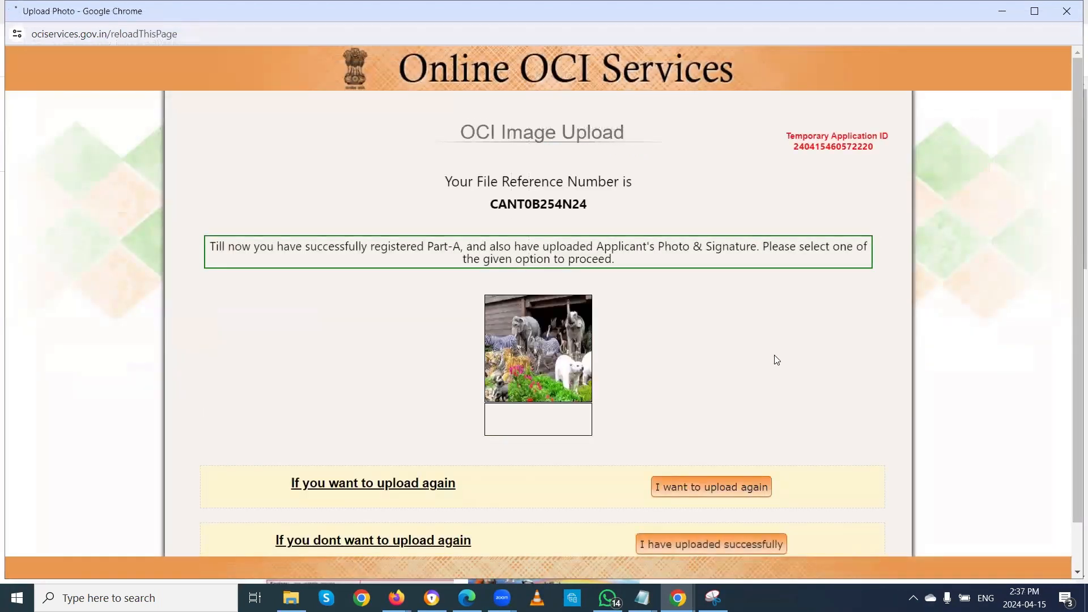
Step: Scroll the OCI Image Upload page to review the uploaded photo and signature
{"action": "scroll", "coordinate": [792, 370], "scroll_direction": "down", "scroll_amount": 1}
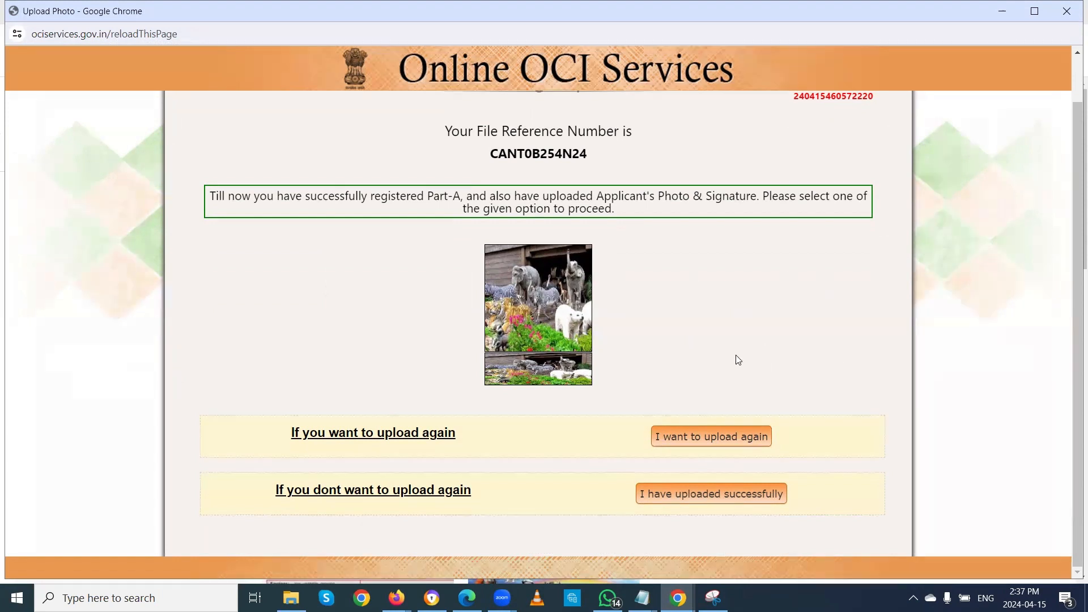
{"action": "scroll", "coordinate": [748, 316], "scroll_direction": "up", "scroll_amount": 1}
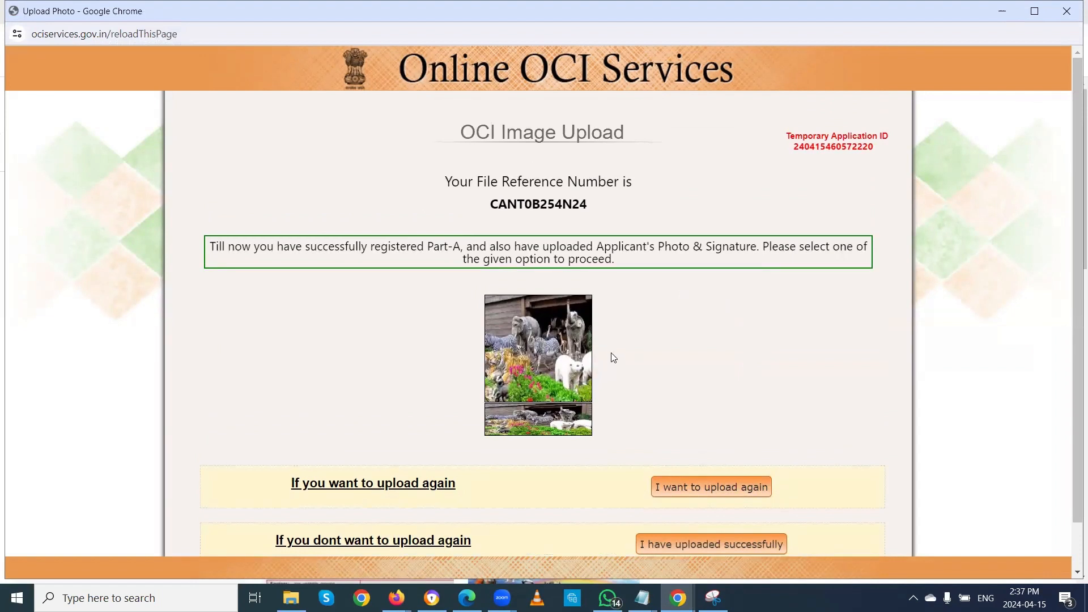
{"action": "scroll", "coordinate": [614, 357], "scroll_direction": "down", "scroll_amount": 1}
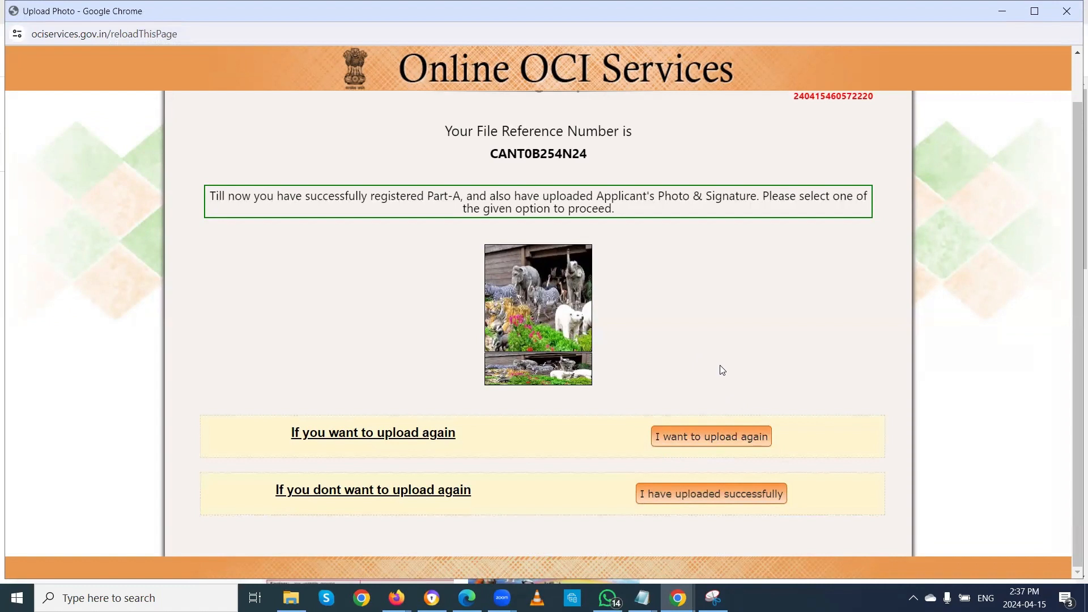
Step: Confirm the upload succeeded, review the required documents list, and proceed to Part-B
{"action": "left_click", "coordinate": [681, 492]}
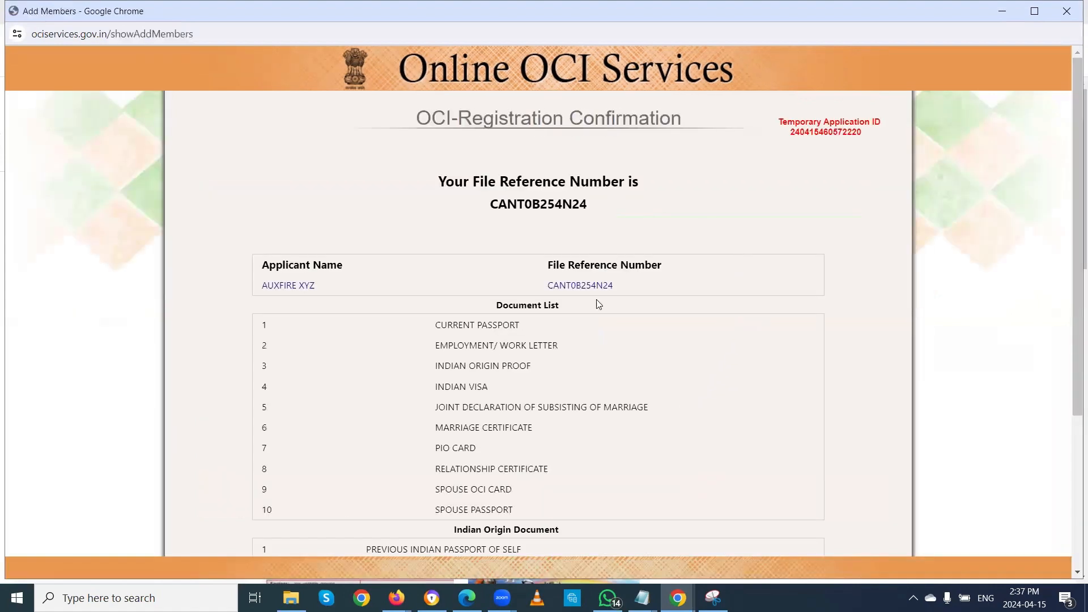
{"action": "scroll", "coordinate": [666, 358], "scroll_direction": "down", "scroll_amount": 3}
{"action": "scroll", "coordinate": [665, 352], "scroll_direction": "up", "scroll_amount": 1}
{"action": "scroll", "coordinate": [663, 351], "scroll_direction": "up", "scroll_amount": 3}
{"action": "scroll", "coordinate": [661, 350], "scroll_direction": "down", "scroll_amount": 4}
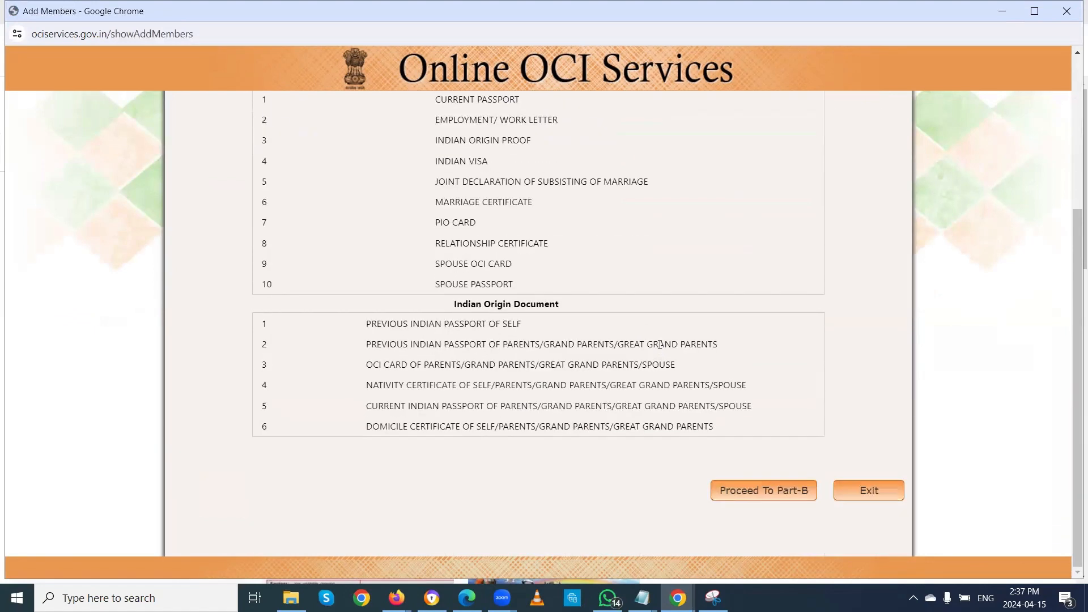
{"action": "scroll", "coordinate": [641, 342], "scroll_direction": "up", "scroll_amount": 4}
{"action": "scroll", "coordinate": [640, 341], "scroll_direction": "down", "scroll_amount": 4}
{"action": "left_click", "coordinate": [743, 492]}
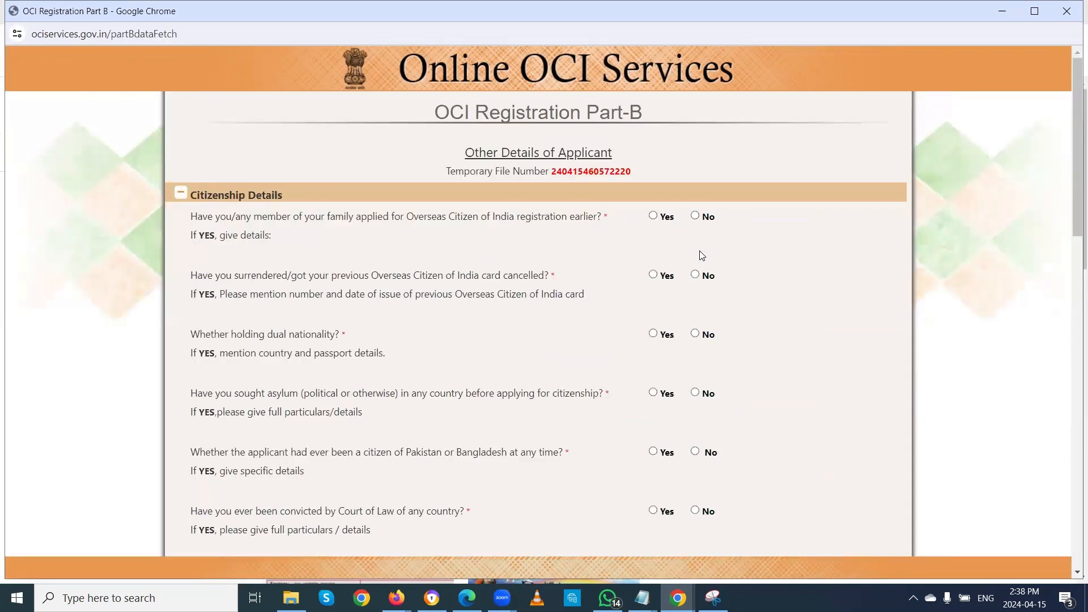
Step: Answer No to earlier OCI, cancelled card, dual nationality, asylum, Pakistan/Bangladesh, conviction and refused-entry questions
{"action": "scroll", "coordinate": [701, 255], "scroll_direction": "down", "scroll_amount": 1}
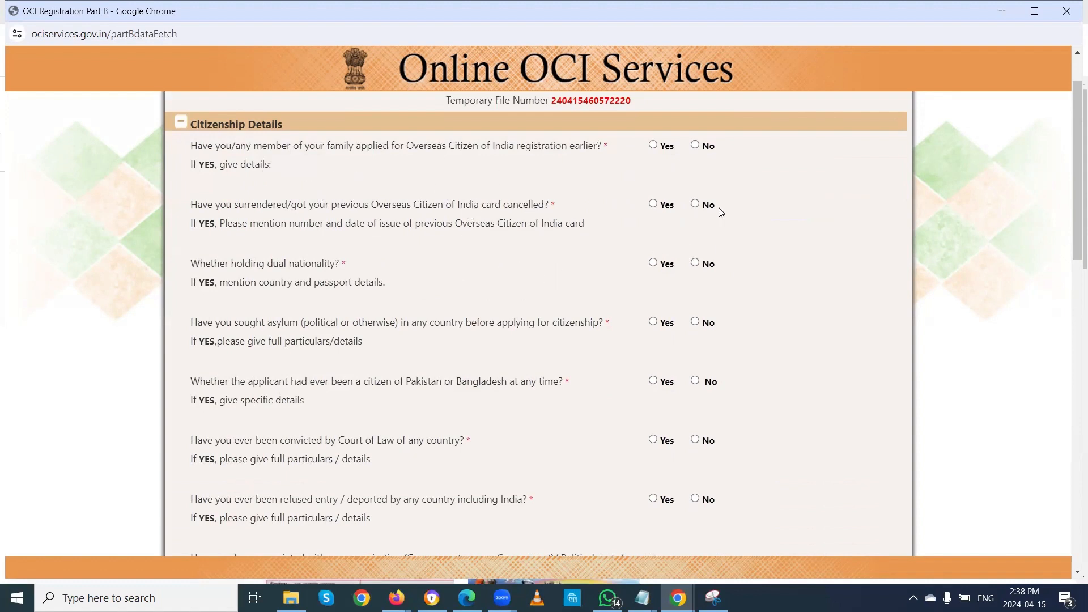
{"action": "left_click", "coordinate": [695, 146]}
{"action": "left_click", "coordinate": [695, 204]}
{"action": "left_click", "coordinate": [695, 263]}
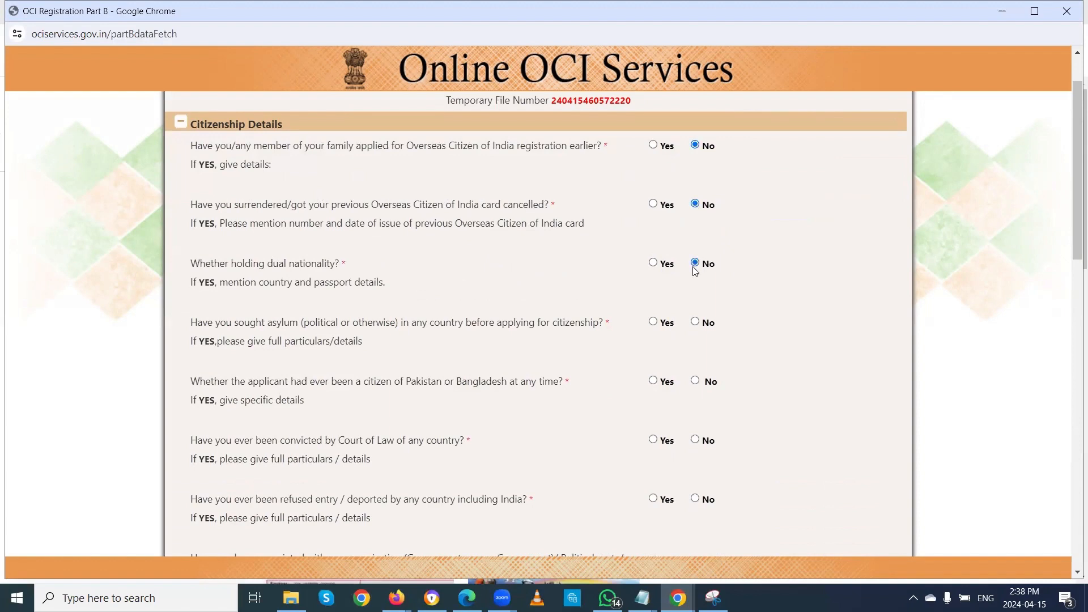
{"action": "left_click", "coordinate": [695, 323]}
{"action": "left_click", "coordinate": [696, 381]}
{"action": "left_click", "coordinate": [695, 441]}
{"action": "left_click", "coordinate": [695, 499]}
Step: Answer No to the rights-violation, human trafficking, cyber crime and terrorist views questions
{"action": "scroll", "coordinate": [774, 380], "scroll_direction": "down", "scroll_amount": 4}
{"action": "scroll", "coordinate": [774, 380], "scroll_direction": "down", "scroll_amount": 1}
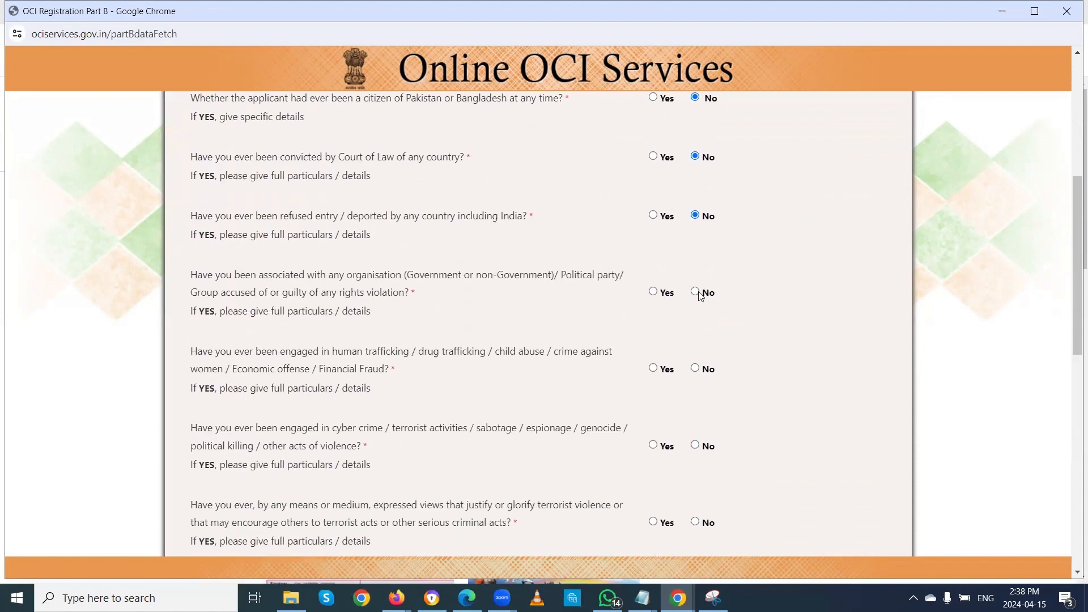
{"action": "left_click", "coordinate": [696, 292]}
{"action": "left_click", "coordinate": [696, 368]}
{"action": "left_click", "coordinate": [695, 445]}
{"action": "left_click", "coordinate": [695, 521]}
Step: Answer No to ancestry, armed forces, conscription, still-serving, investigation, wanted and facing-charges questions
{"action": "scroll", "coordinate": [785, 395], "scroll_direction": "down", "scroll_amount": 5}
{"action": "left_click", "coordinate": [695, 315]}
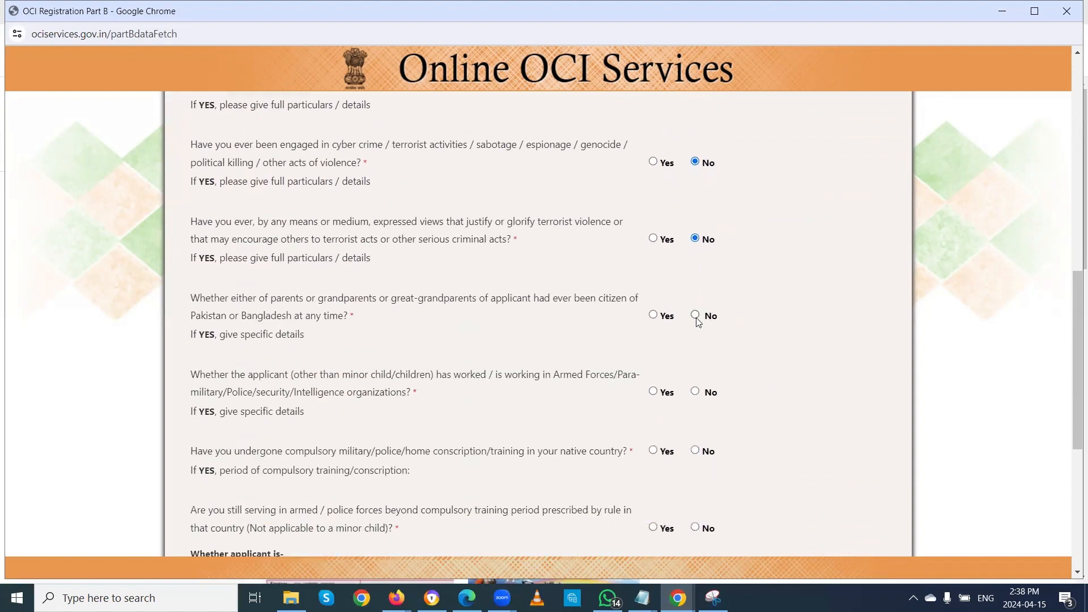
{"action": "left_click", "coordinate": [695, 392]}
{"action": "left_click", "coordinate": [695, 451]}
{"action": "left_click", "coordinate": [695, 528]}
{"action": "scroll", "coordinate": [763, 412], "scroll_direction": "down", "scroll_amount": 5}
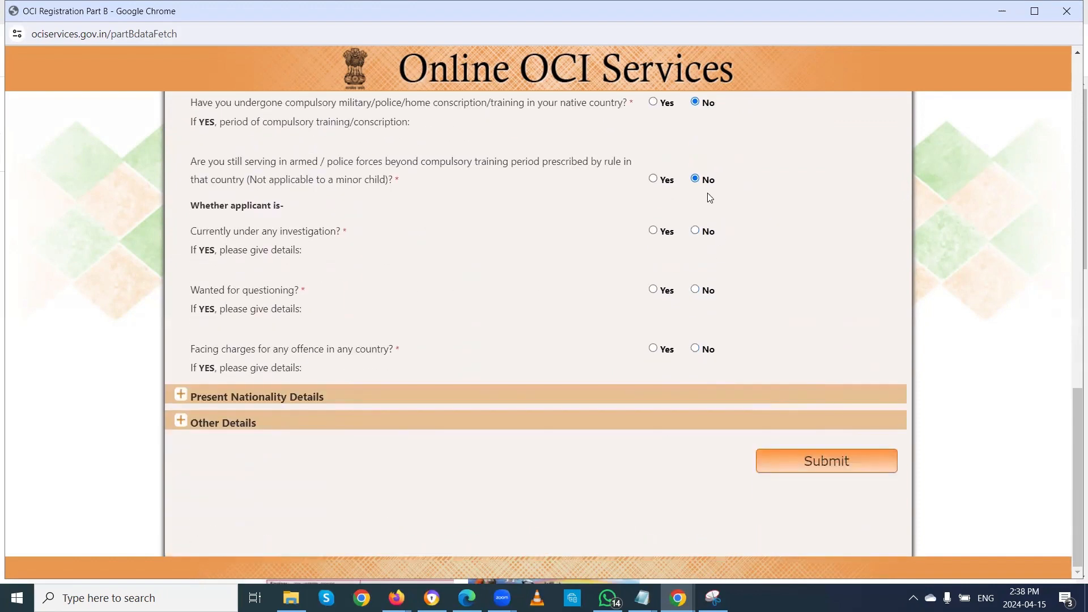
{"action": "left_click", "coordinate": [695, 231]}
{"action": "left_click", "coordinate": [695, 290]}
{"action": "left_click", "coordinate": [695, 348]}
Step: Record CANADA nationality as acquired by NATURALIZATION on 10/APR/2024, and expand Other Details
{"action": "left_click", "coordinate": [187, 397]}
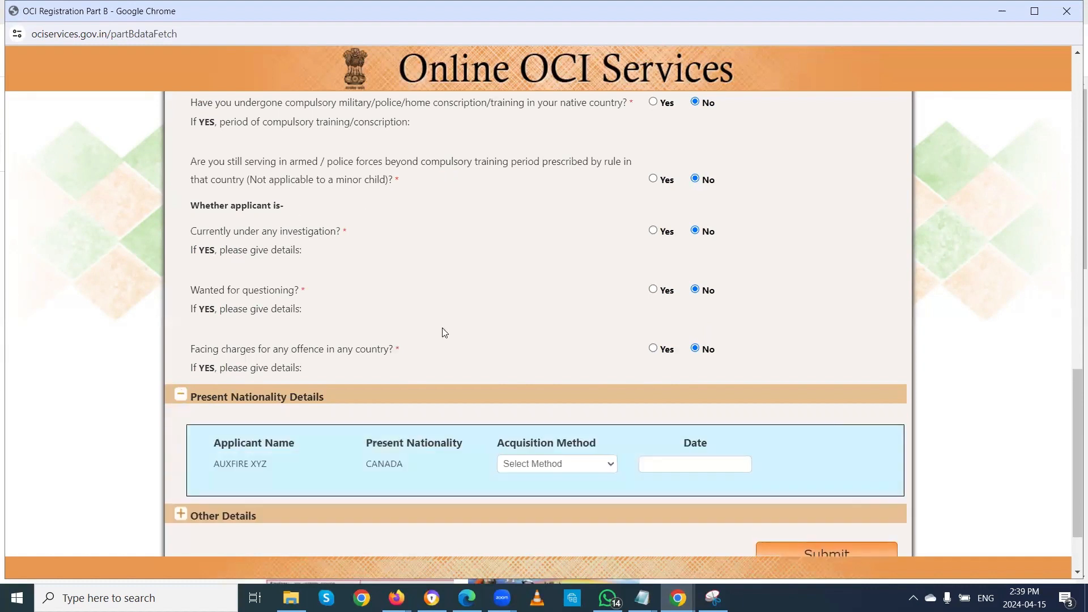
{"action": "scroll", "coordinate": [442, 331], "scroll_direction": "down", "scroll_amount": 2}
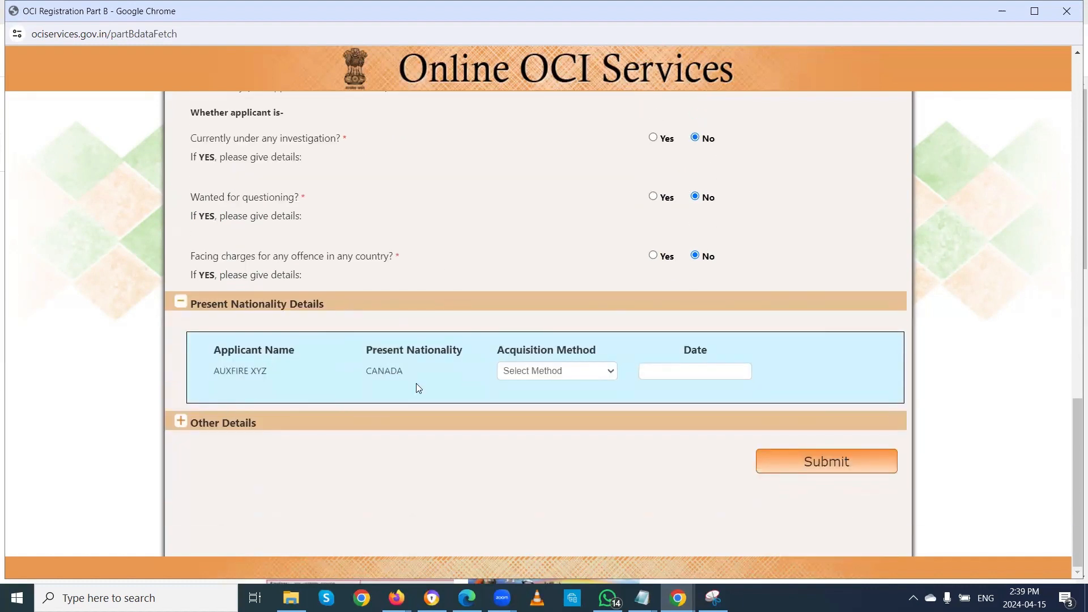
{"action": "left_click", "coordinate": [563, 372]}
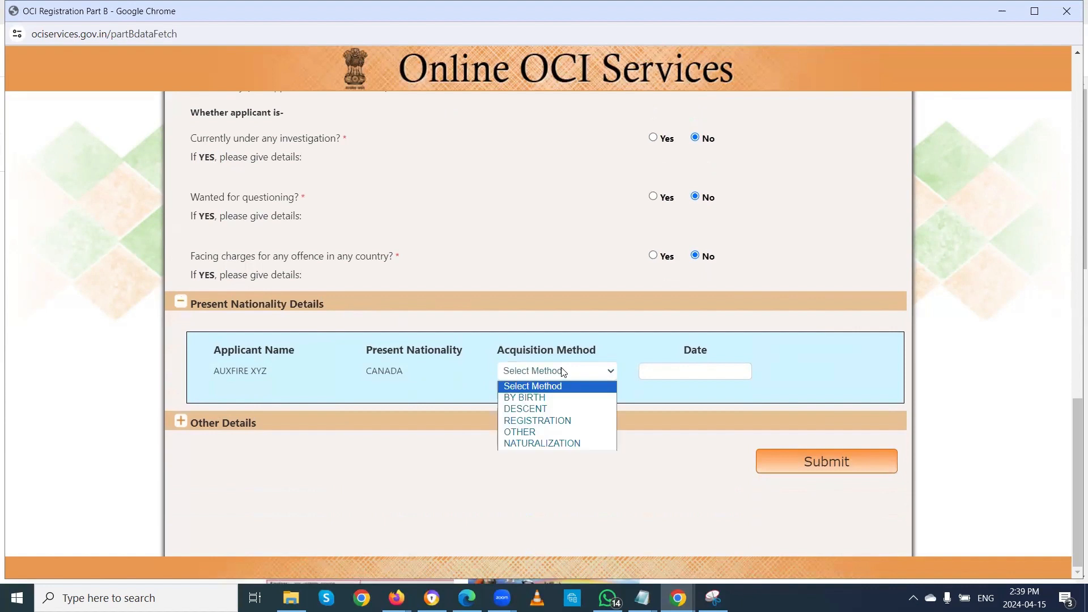
{"action": "left_click", "coordinate": [561, 443]}
{"action": "left_click", "coordinate": [675, 370]}
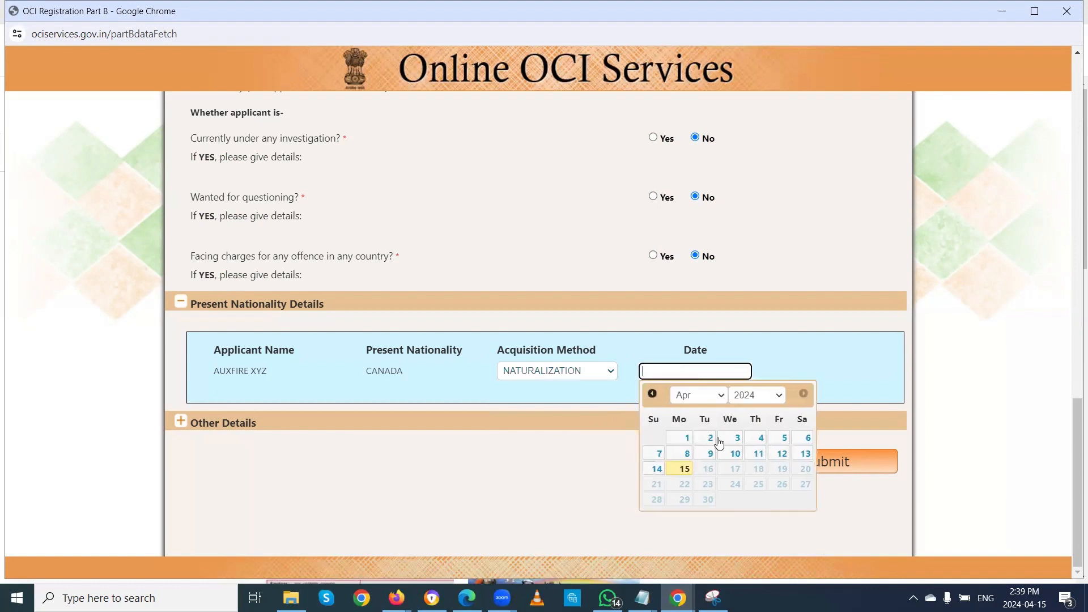
{"action": "left_click", "coordinate": [736, 454]}
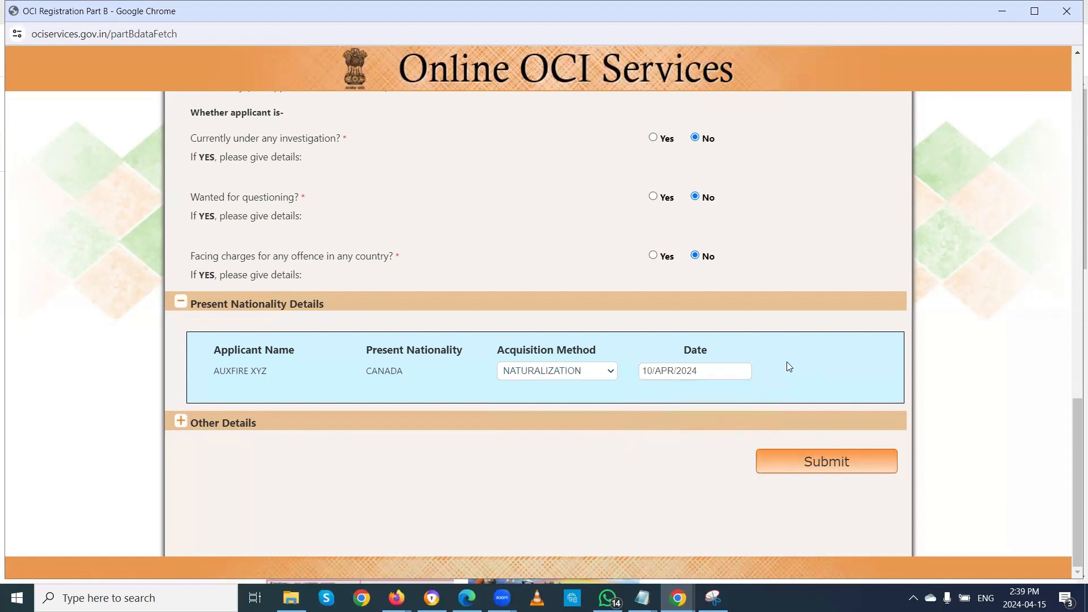
{"action": "left_click", "coordinate": [180, 421]}
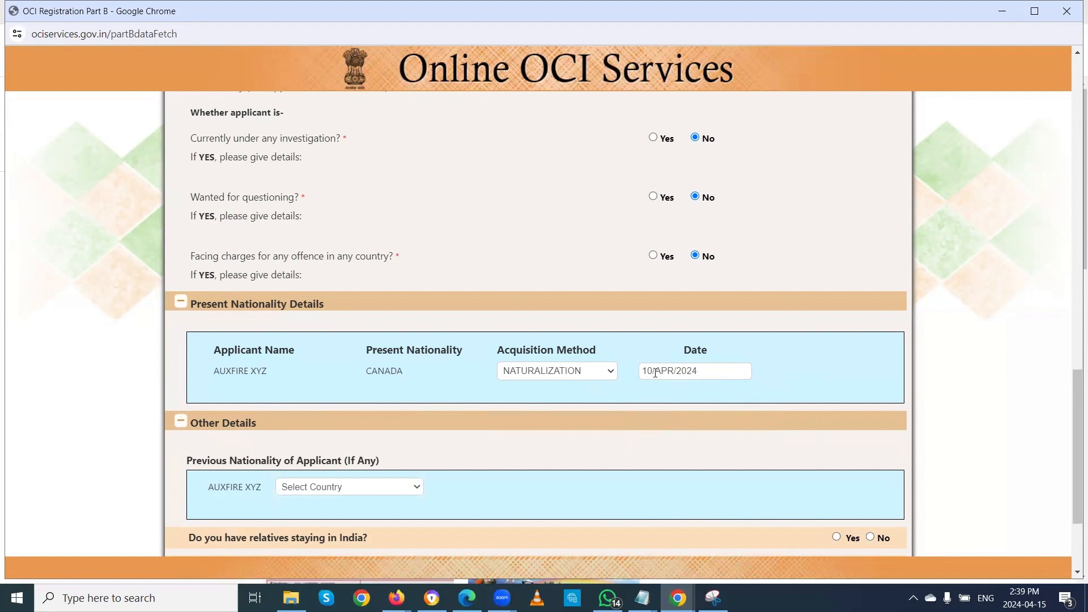
Step: Select INDIA as the previous nationality
{"action": "scroll", "coordinate": [629, 371], "scroll_direction": "down", "scroll_amount": 3}
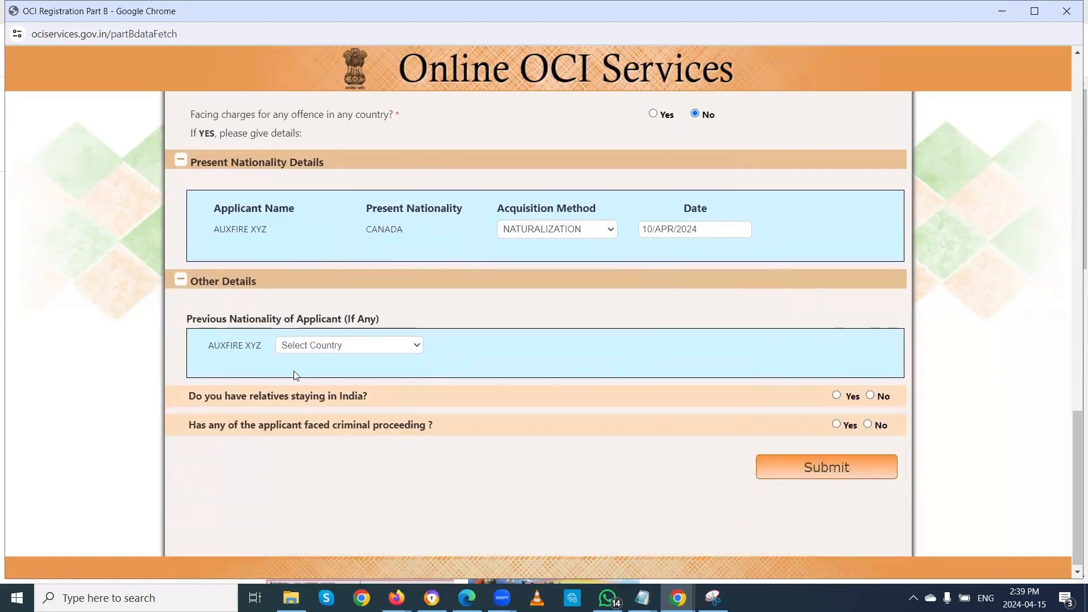
{"action": "left_click", "coordinate": [330, 347]}
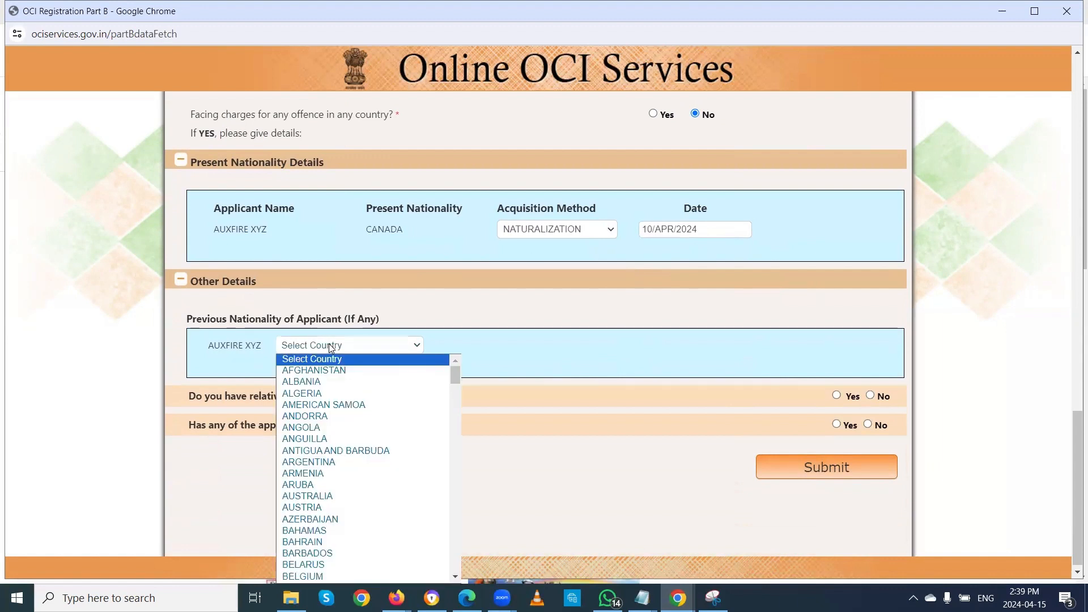
{"action": "key", "text": "i"}
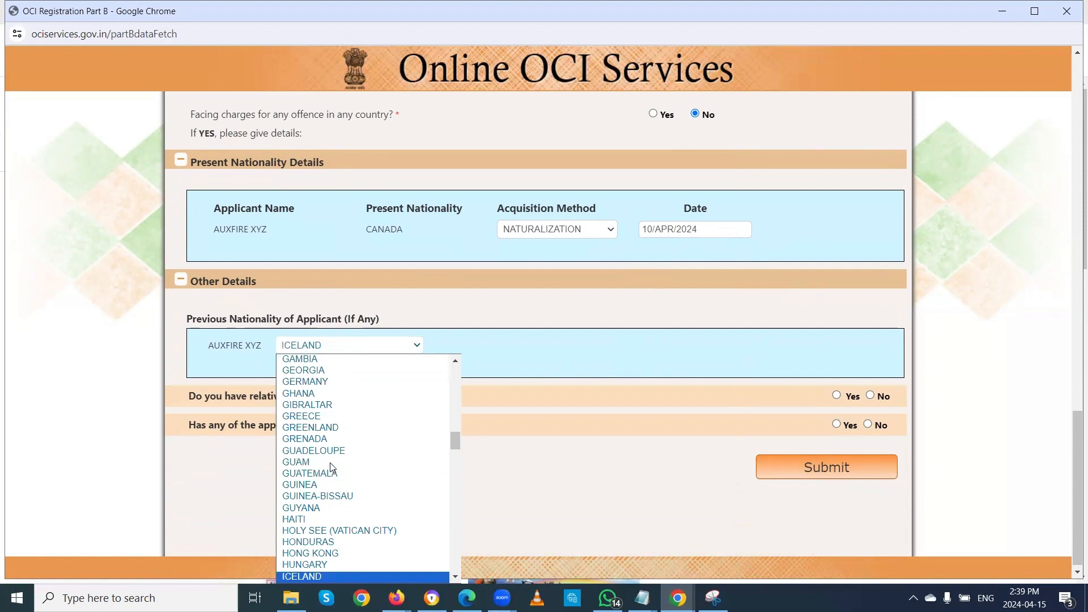
{"action": "key", "text": "n"}
{"action": "left_click", "coordinate": [300, 573]}
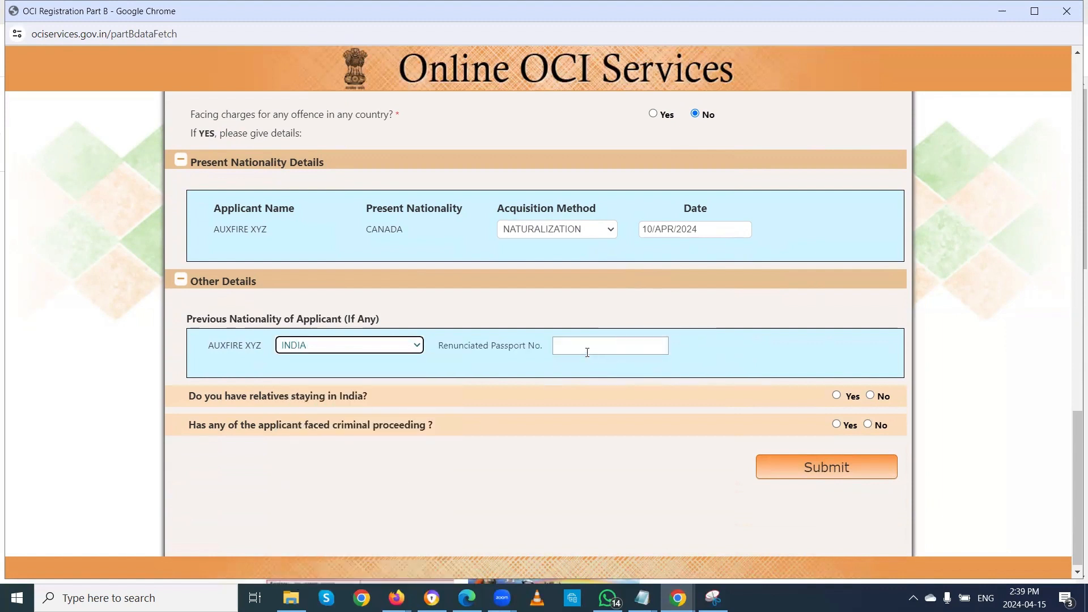
Step: Enter the renounced passport number in the Renunciated Passport No. field
{"action": "left_click", "coordinate": [573, 342]}
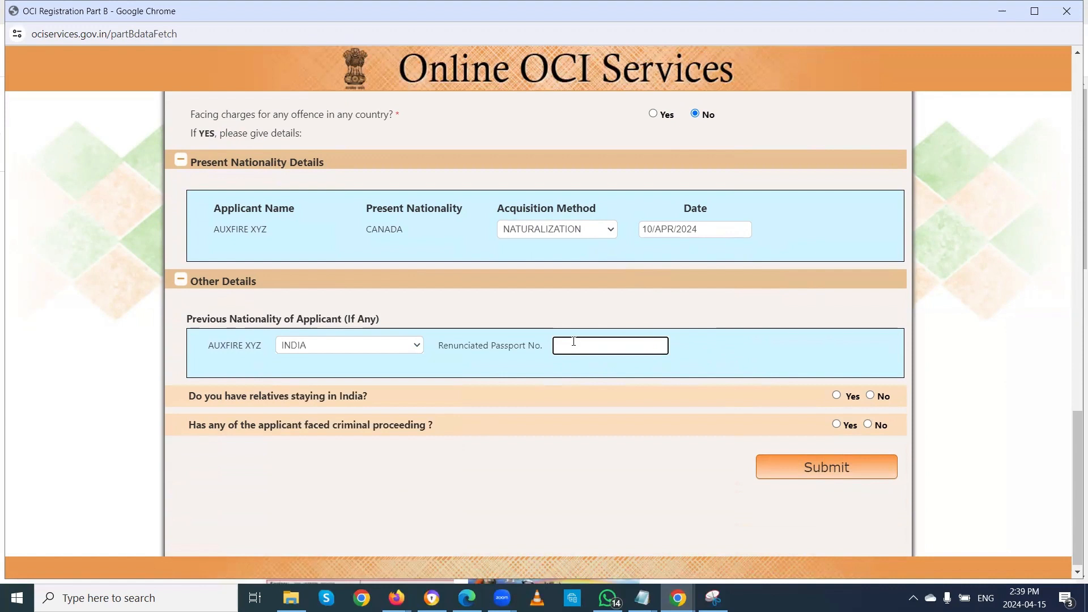
{"action": "type", "text": "N1234567"}
{"action": "scroll", "coordinate": [574, 341], "scroll_direction": "up", "scroll_amount": 1}
{"action": "scroll", "coordinate": [687, 406], "scroll_direction": "down", "scroll_amount": 2}
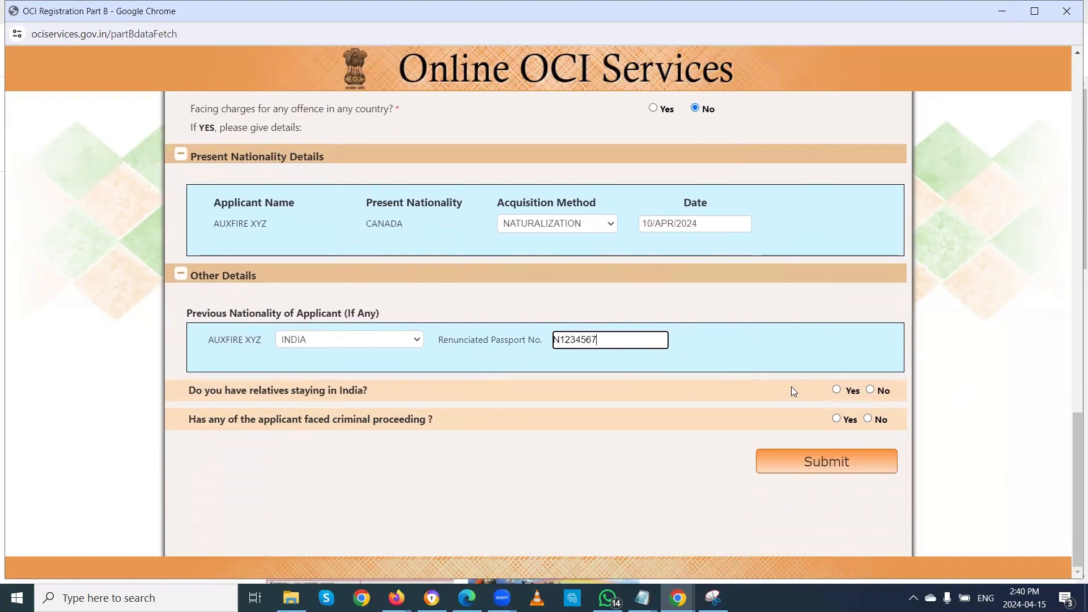
Step: Answer No to relatives in India and criminal proceedings, then submit Part B
{"action": "left_click", "coordinate": [836, 390]}
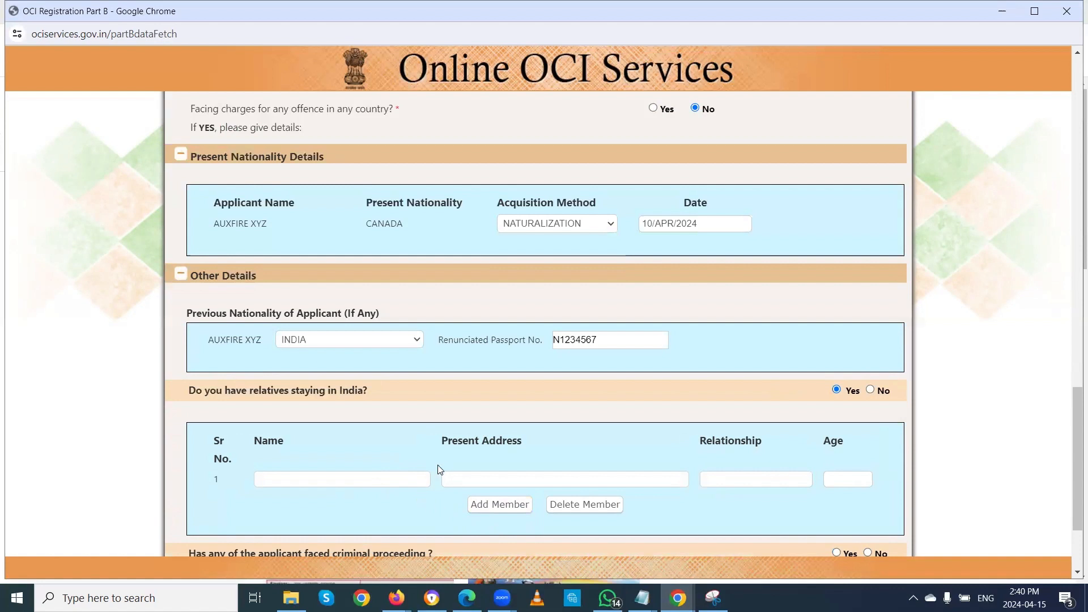
{"action": "scroll", "coordinate": [438, 465], "scroll_direction": "down", "scroll_amount": 3}
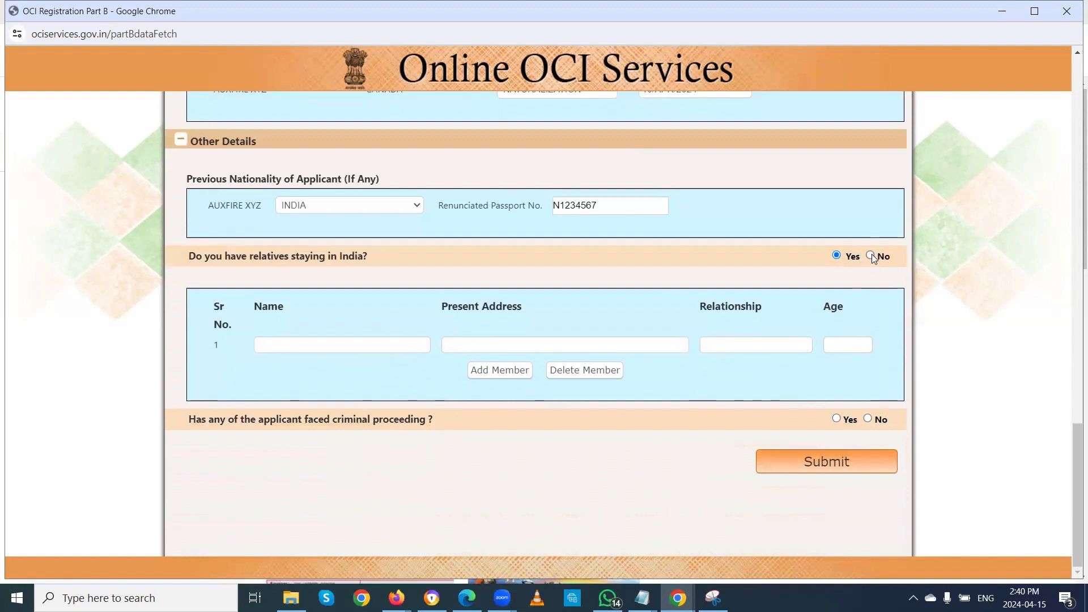
{"action": "left_click", "coordinate": [871, 256]}
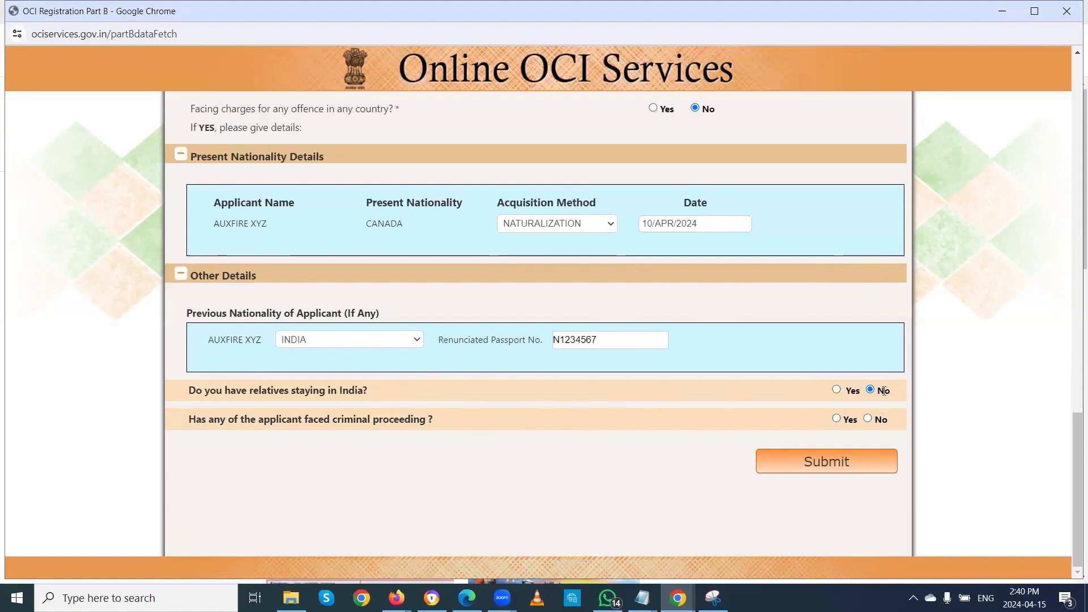
{"action": "scroll", "coordinate": [714, 326], "scroll_direction": "up", "scroll_amount": 7}
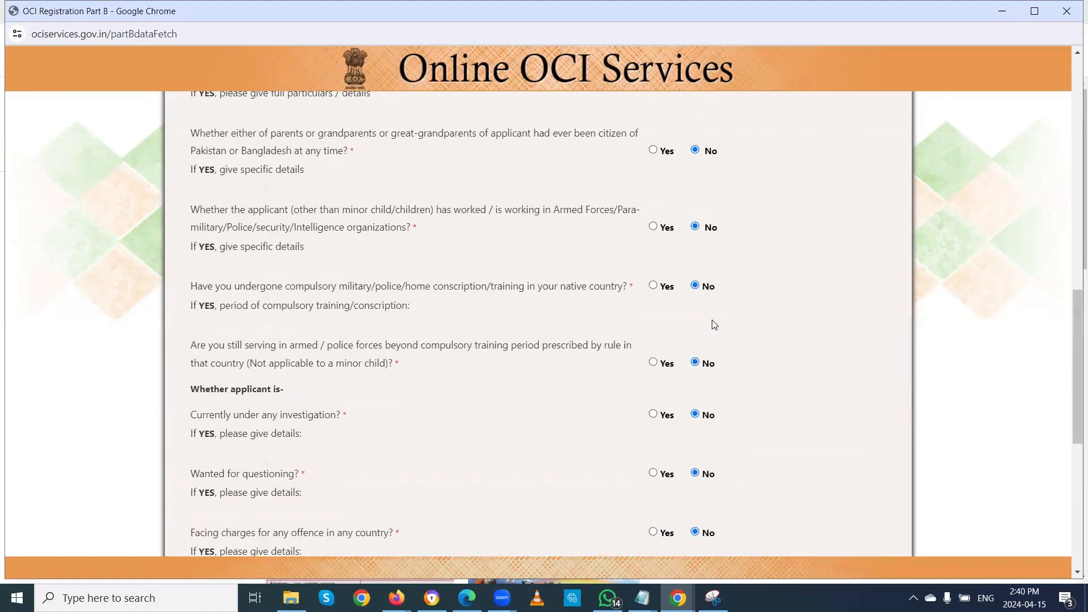
{"action": "scroll", "coordinate": [707, 305], "scroll_direction": "down", "scroll_amount": 7}
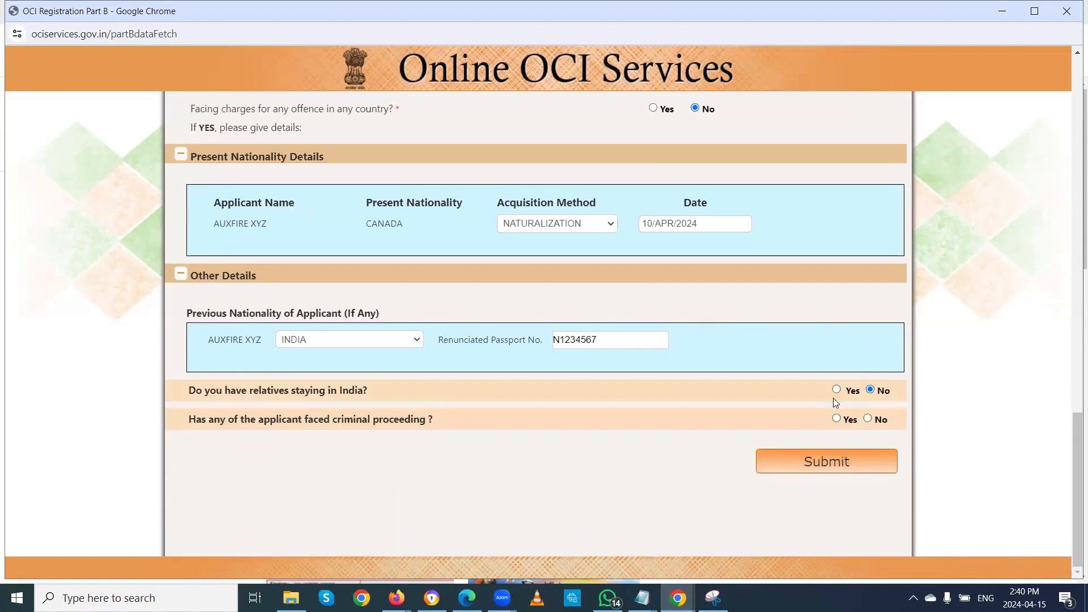
{"action": "left_click", "coordinate": [868, 419]}
{"action": "left_click", "coordinate": [832, 462]}
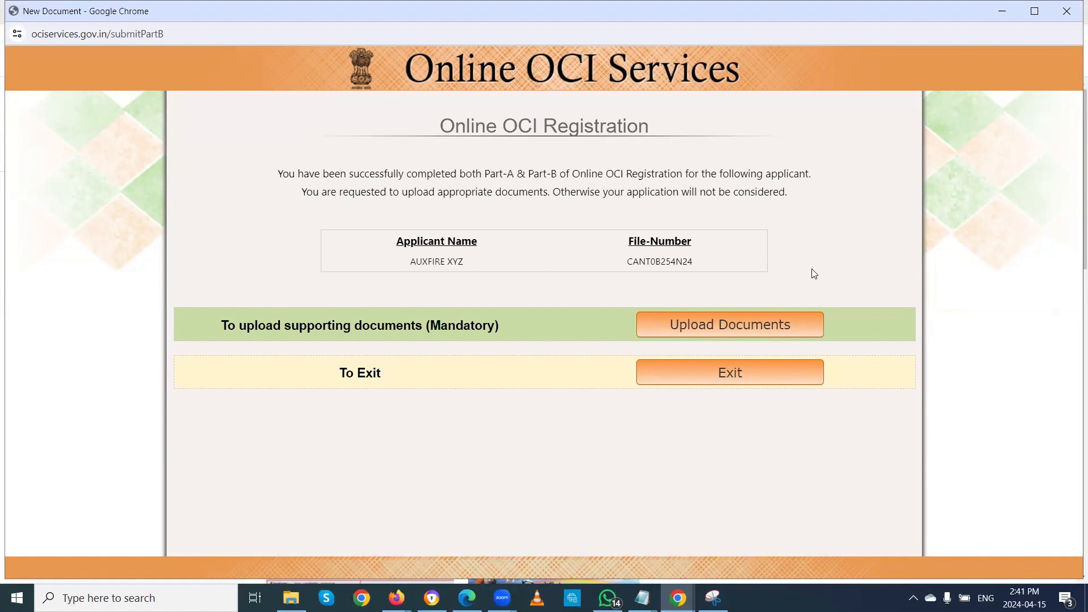
Step: Go from the confirmation page to the Document-Upload Section via Upload Documents
{"action": "left_click", "coordinate": [718, 324]}
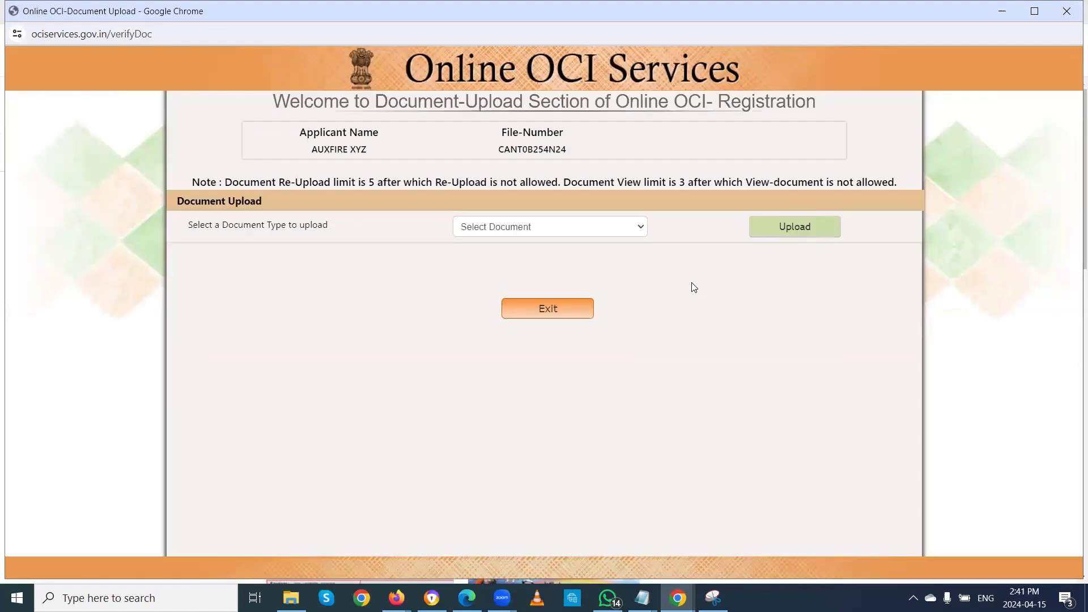
Step: Open the Select Document list showing types from CURRENT PASSPORT to SPOUSE PASSPORT
{"action": "left_click", "coordinate": [570, 230]}
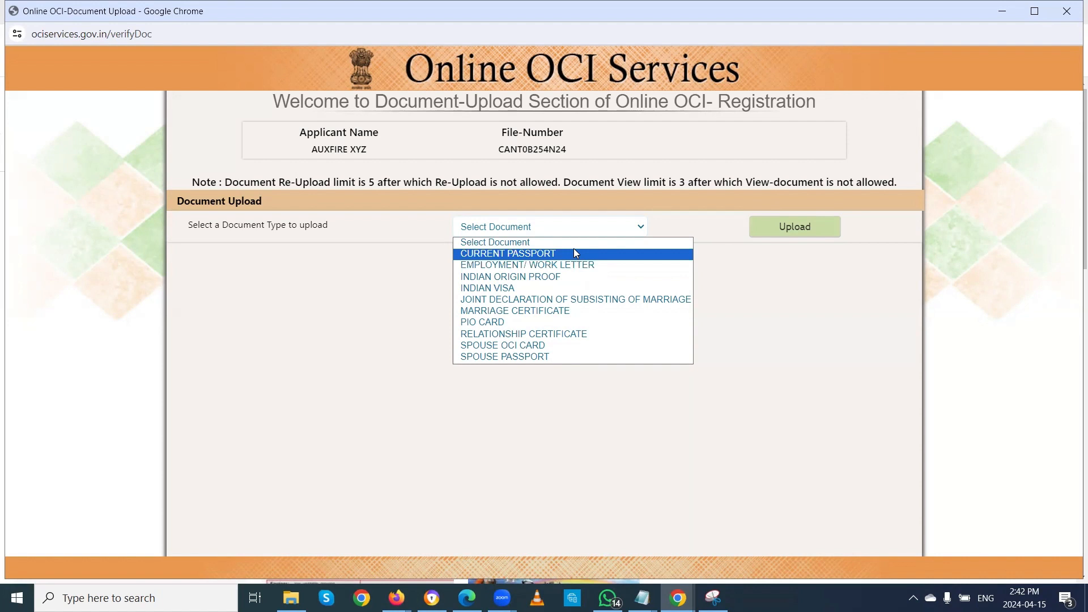
Step: Move the 'Select a Document Type to upload' dropdown back to no document type
{"action": "key", "text": "Up"}
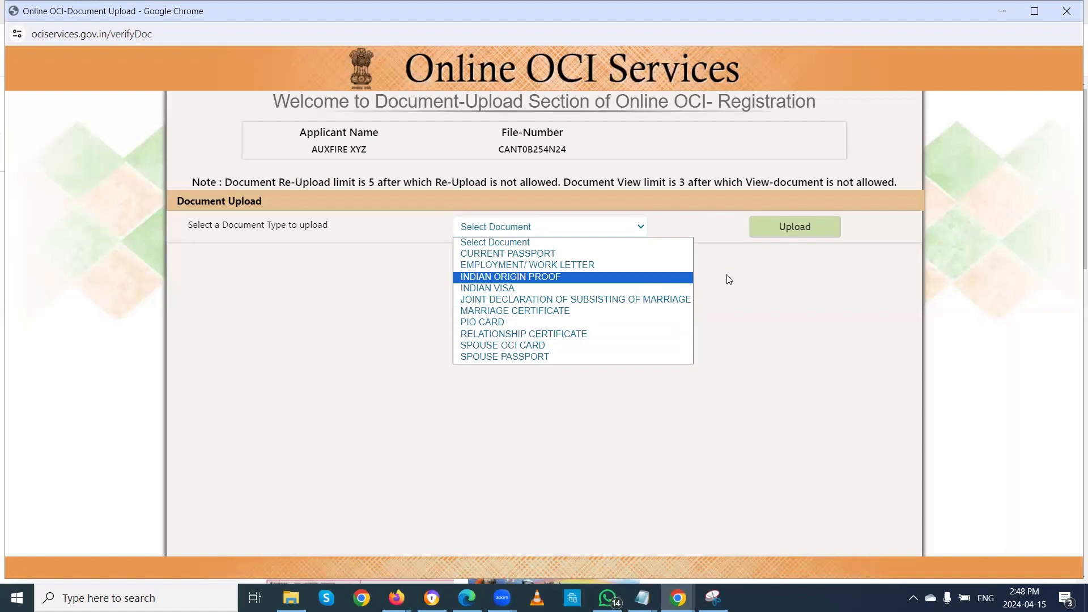
Step: Choose CURRENT PASSPORT, open its upload dialog, and browse All Files before cancelling the file picker
{"action": "left_click", "coordinate": [554, 253]}
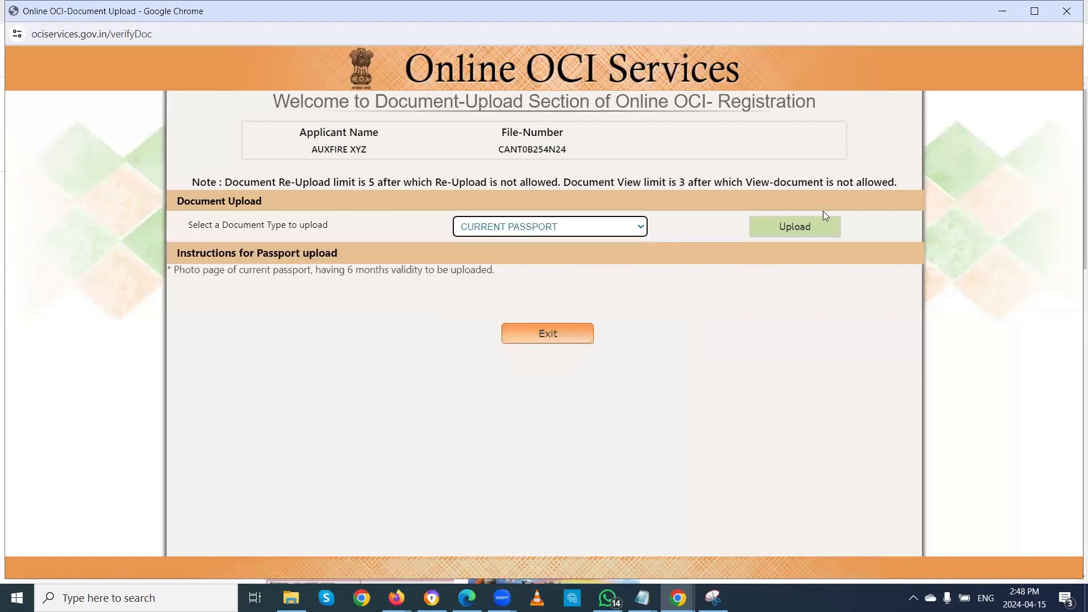
{"action": "left_click", "coordinate": [795, 227]}
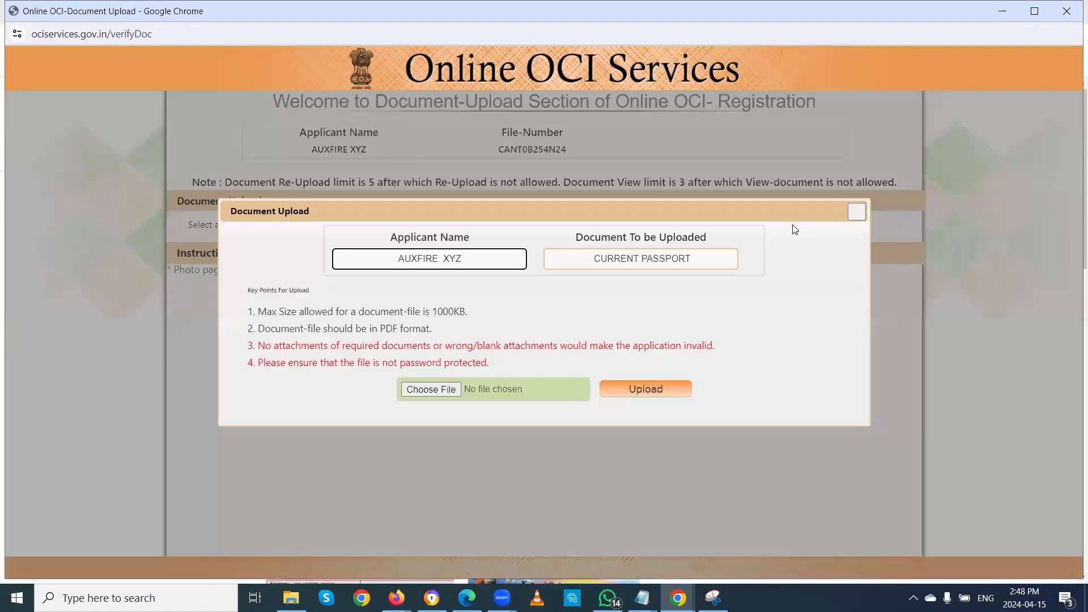
{"action": "left_click", "coordinate": [425, 389]}
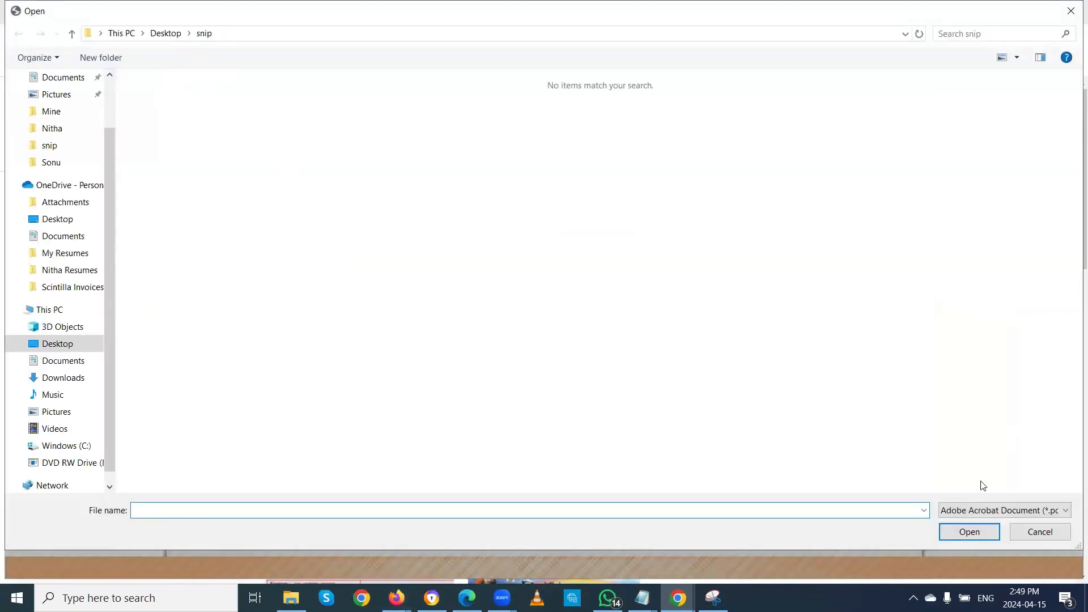
{"action": "left_click", "coordinate": [987, 513]}
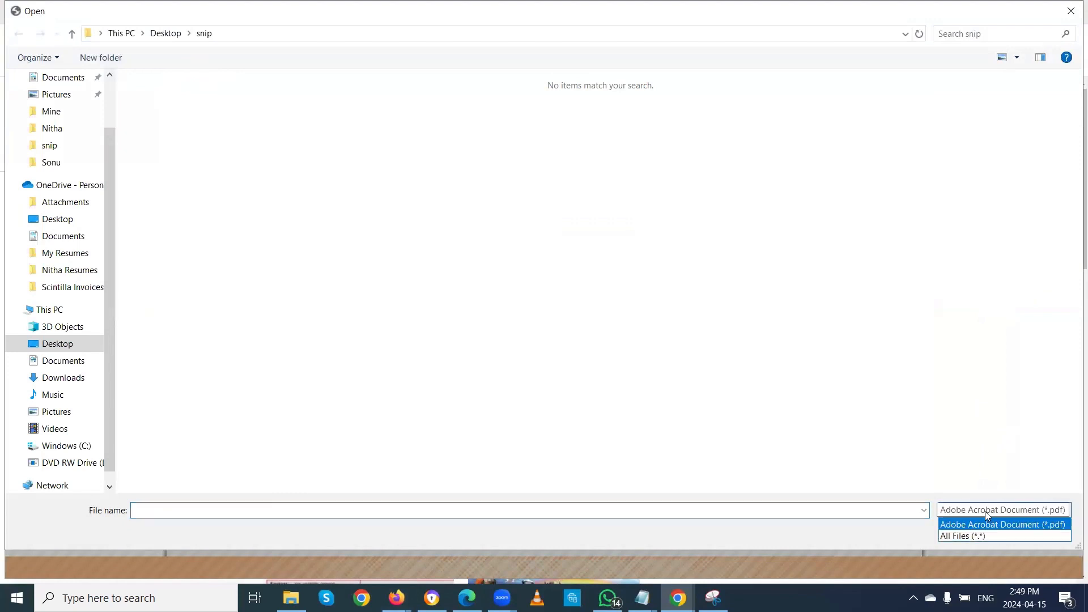
{"action": "left_click", "coordinate": [967, 536]}
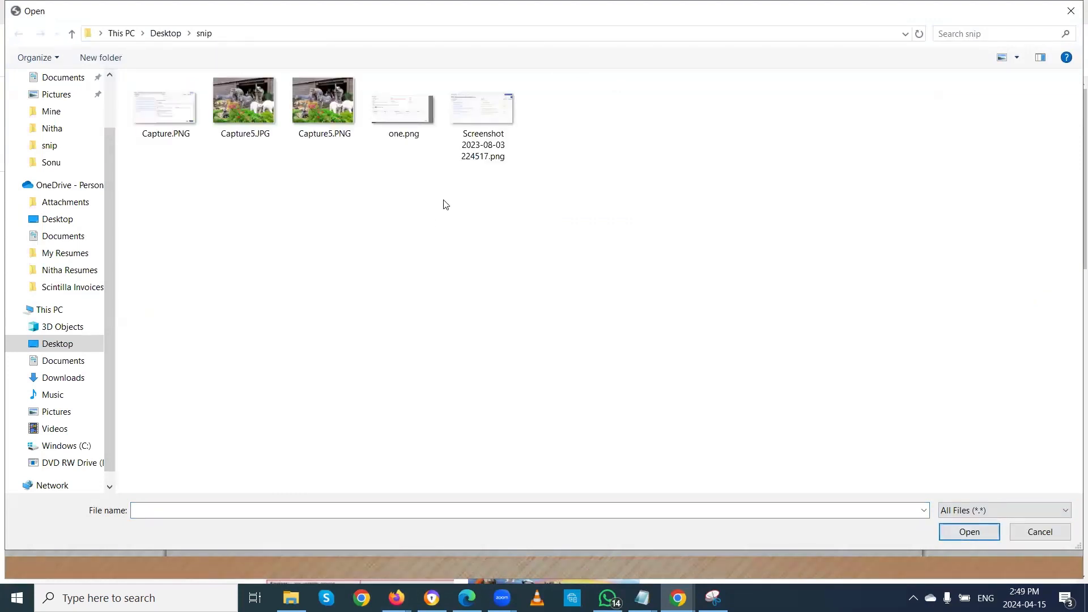
{"action": "left_click", "coordinate": [1031, 534]}
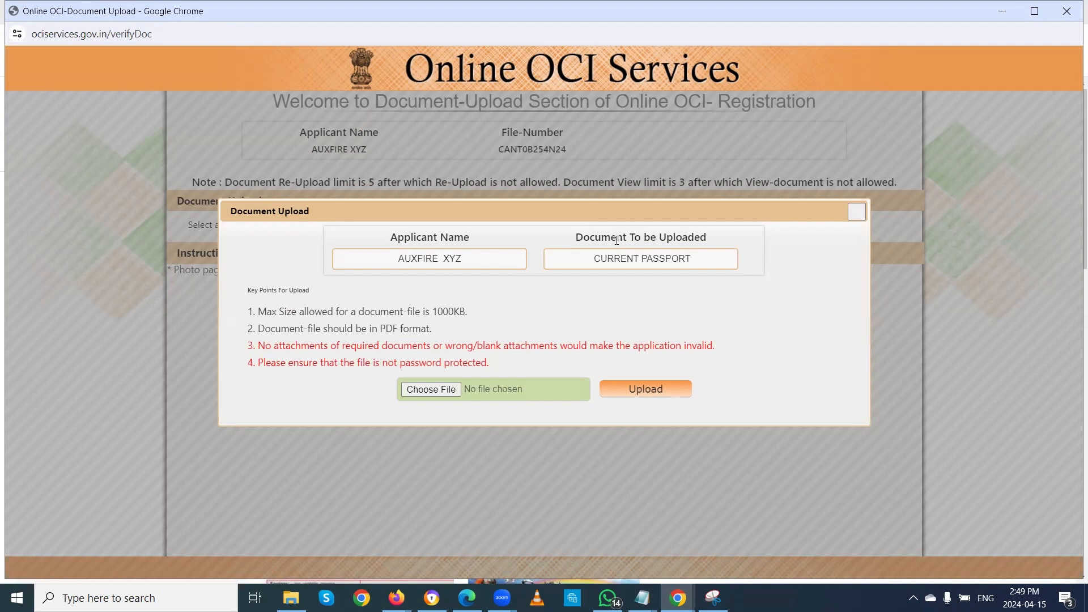
Step: Close the passport upload dialog, briefly highlight the file number, then close the Document-Upload window
{"action": "left_click", "coordinate": [856, 212]}
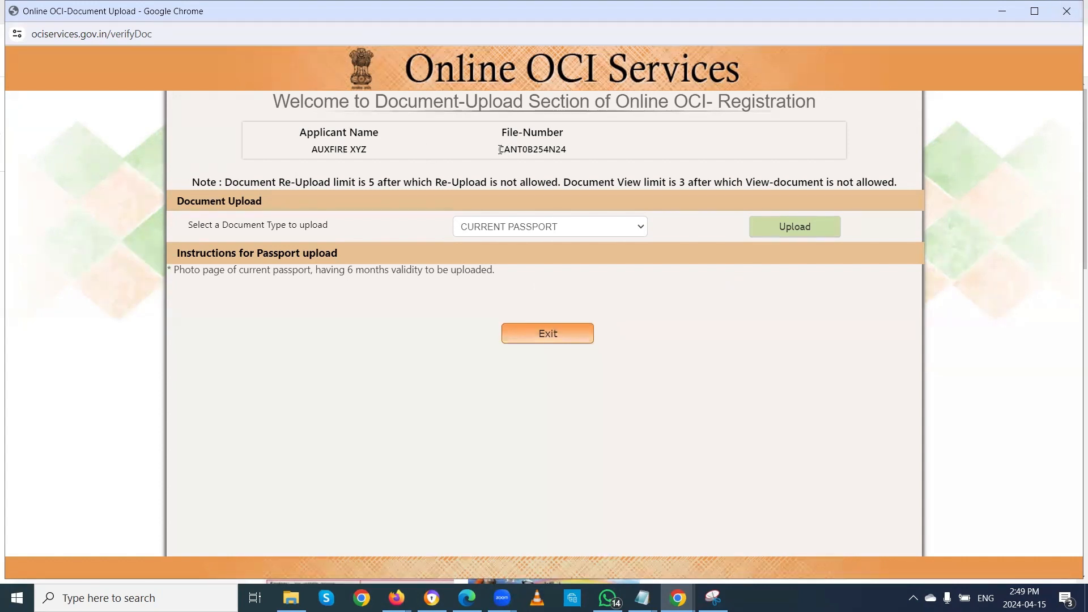
{"action": "left_click_drag", "start_coordinate": [499, 149], "coordinate": [574, 155]}
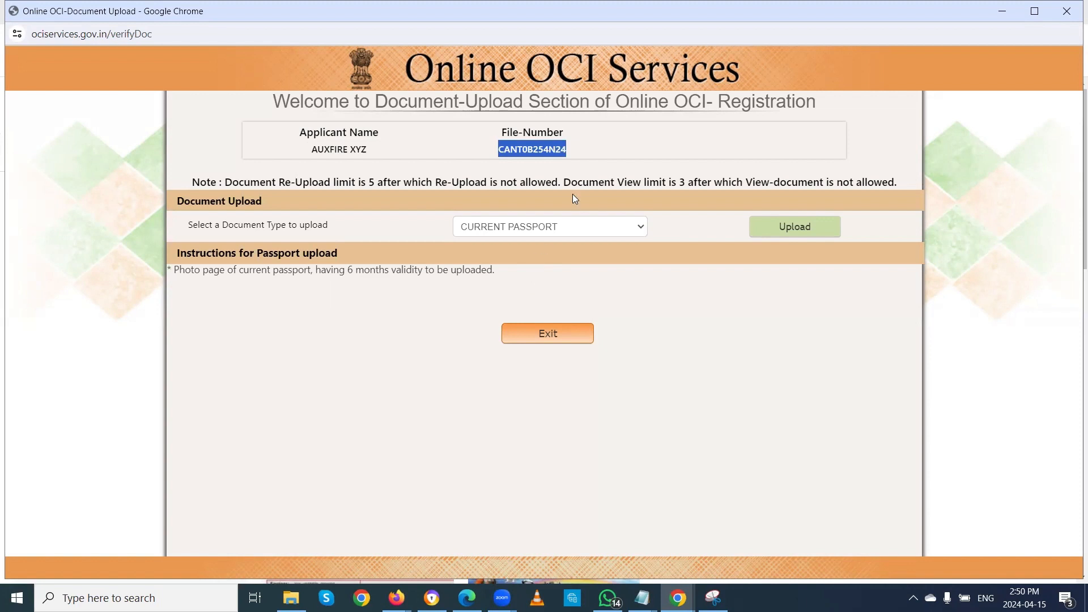
{"action": "left_click", "coordinate": [527, 147]}
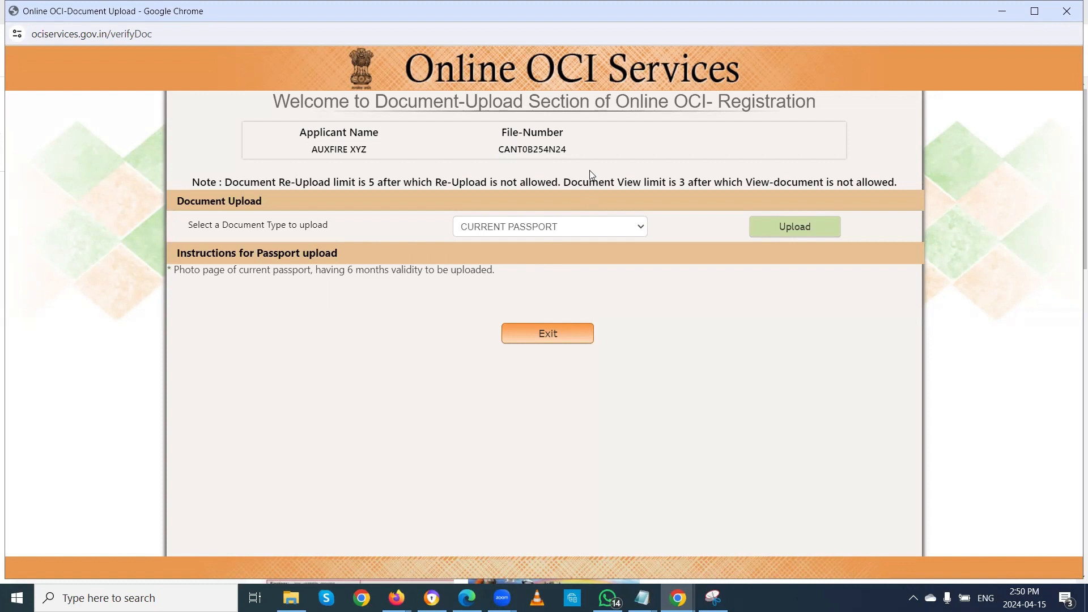
{"action": "left_click", "coordinate": [1071, 8]}
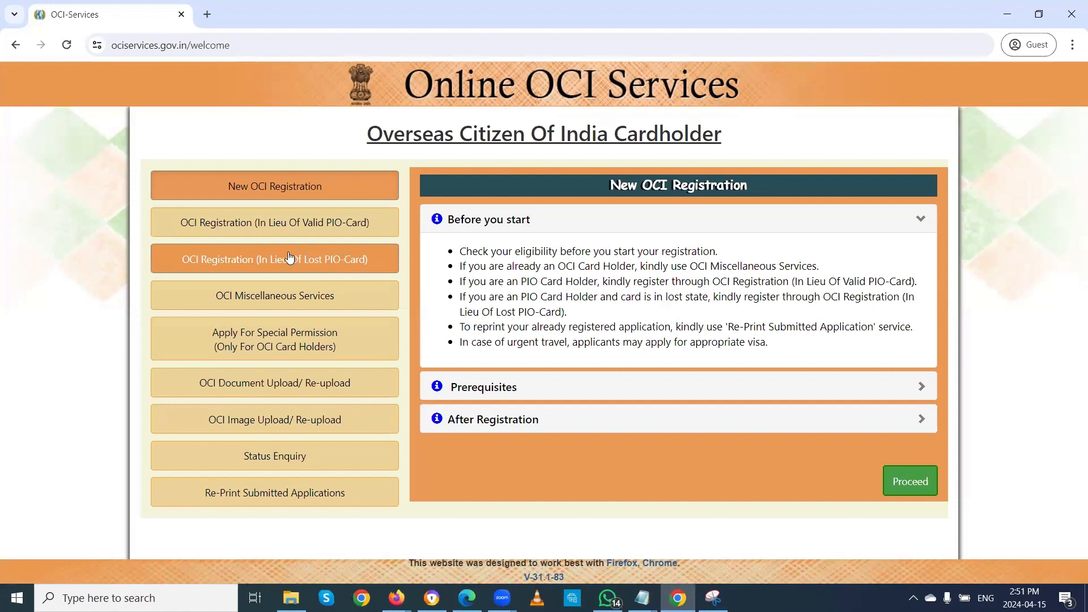
Step: Open the OCI Document Upload/ Re-upload form, try its Passport Number and File Reference fields, then close it
{"action": "left_click", "coordinate": [305, 389]}
{"action": "left_click", "coordinate": [904, 482]}
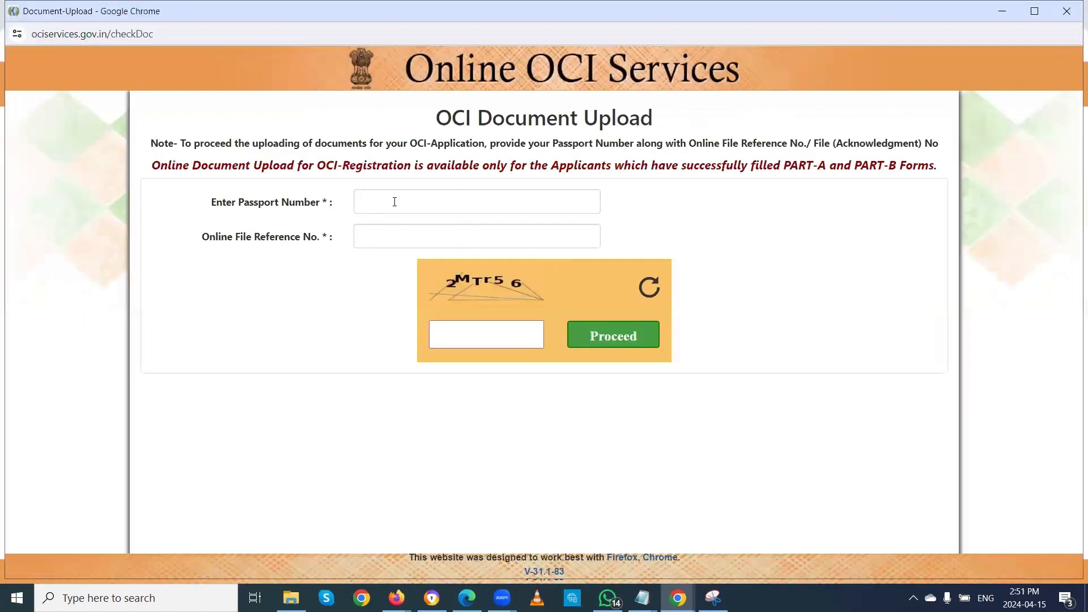
{"action": "left_click", "coordinate": [396, 200]}
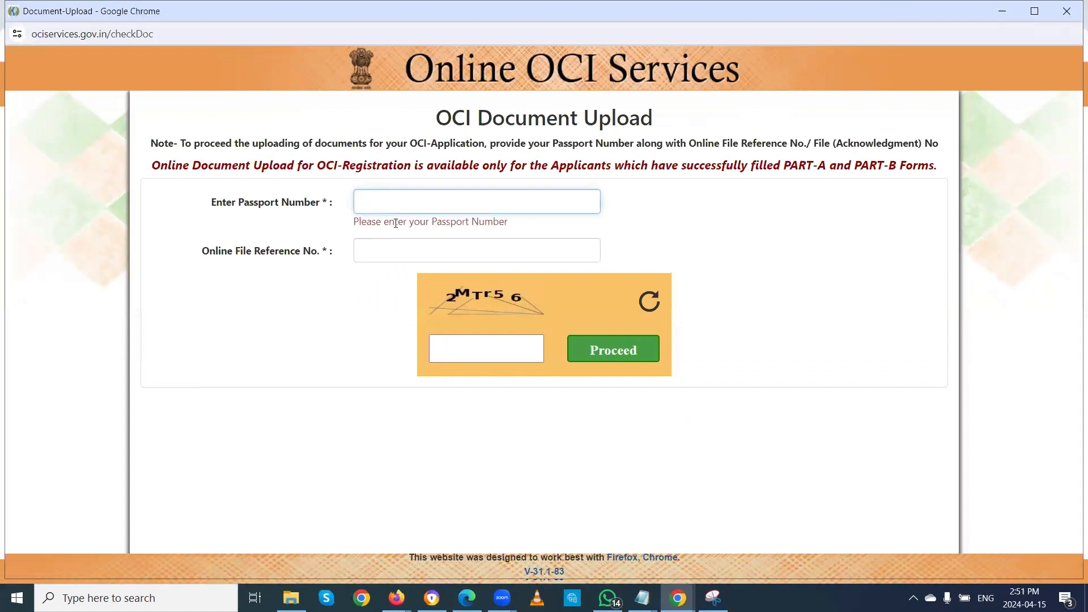
{"action": "left_click", "coordinate": [390, 254]}
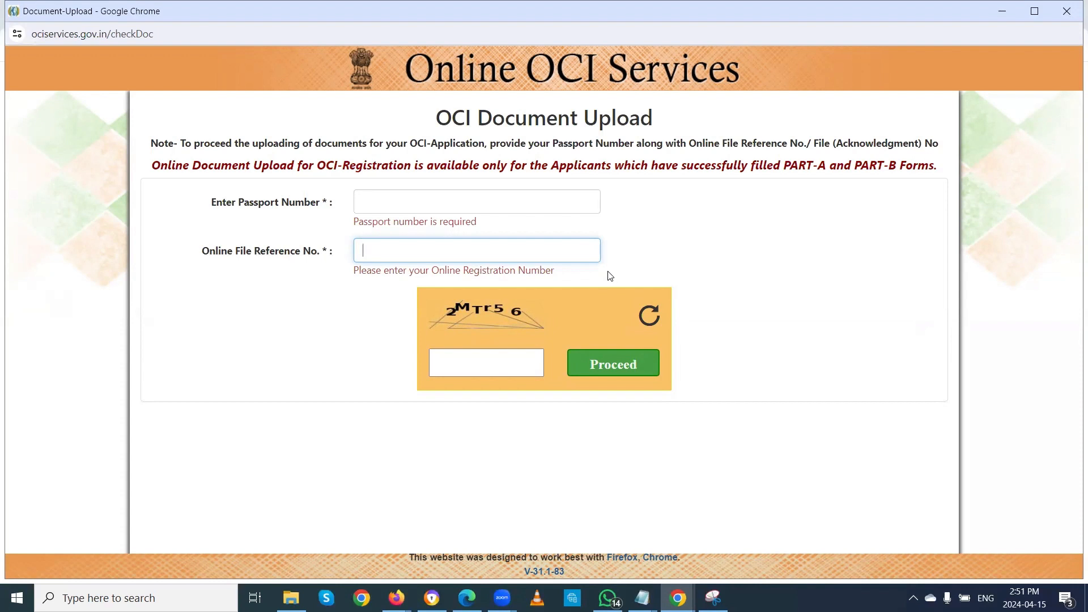
{"action": "left_click", "coordinate": [1068, 12]}
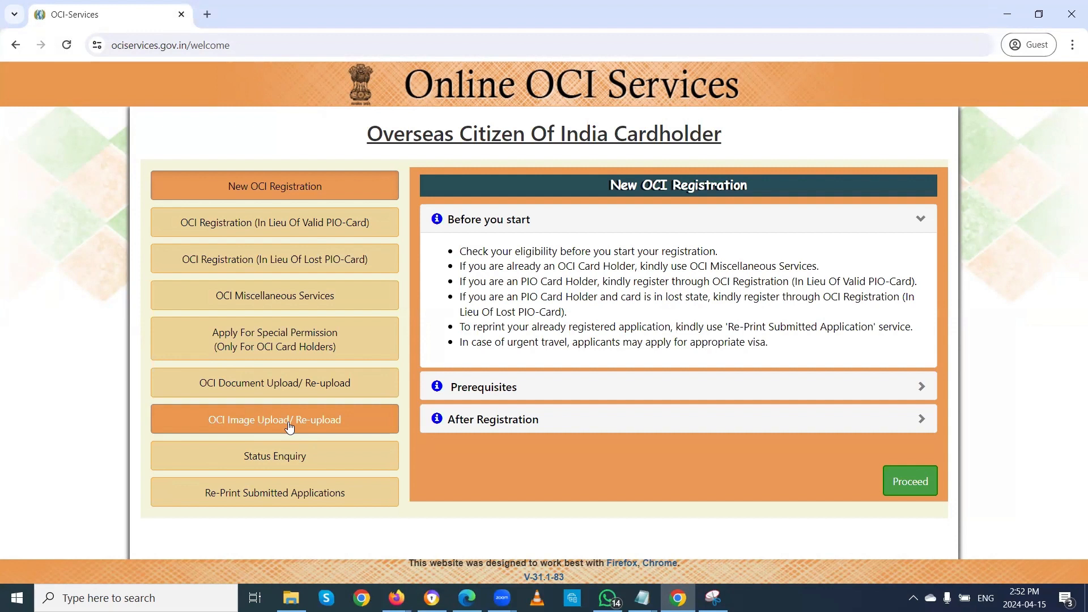
{"action": "left_click", "coordinate": [290, 465]}
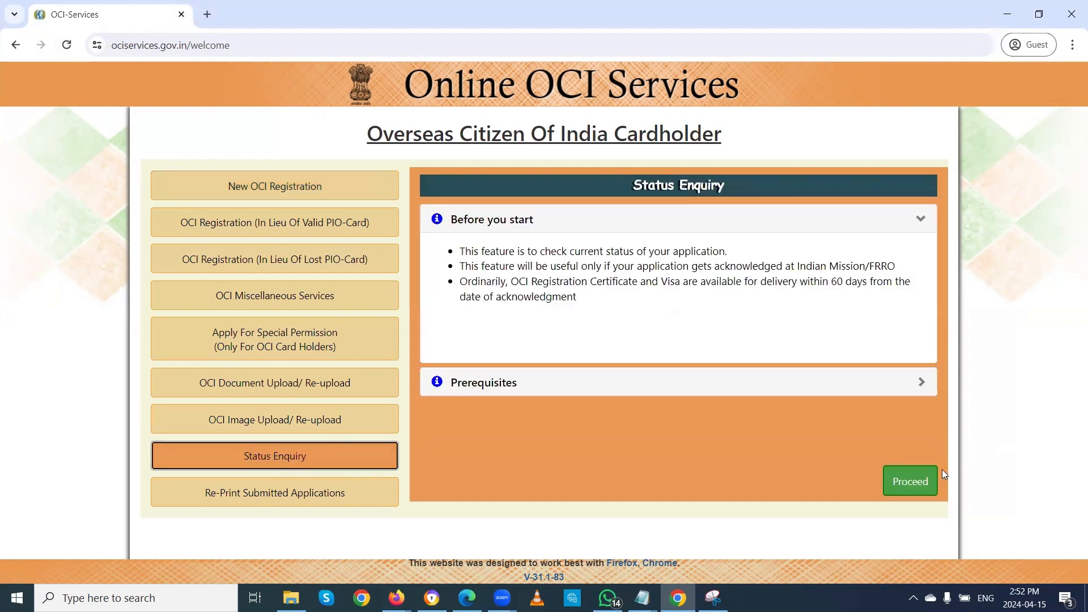
{"action": "left_click", "coordinate": [908, 483]}
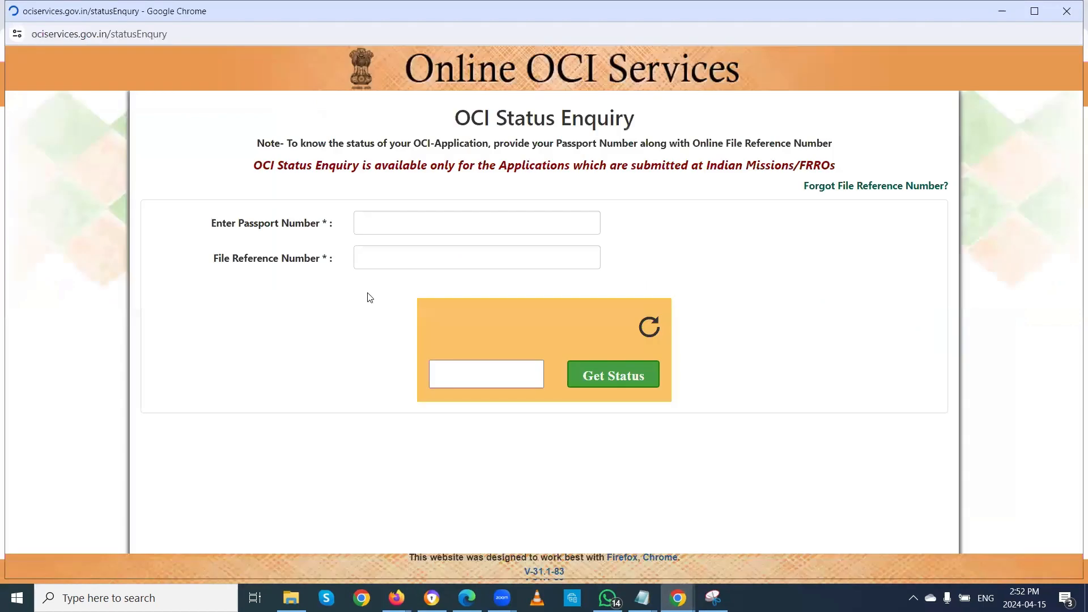
{"action": "left_click", "coordinate": [406, 220]}
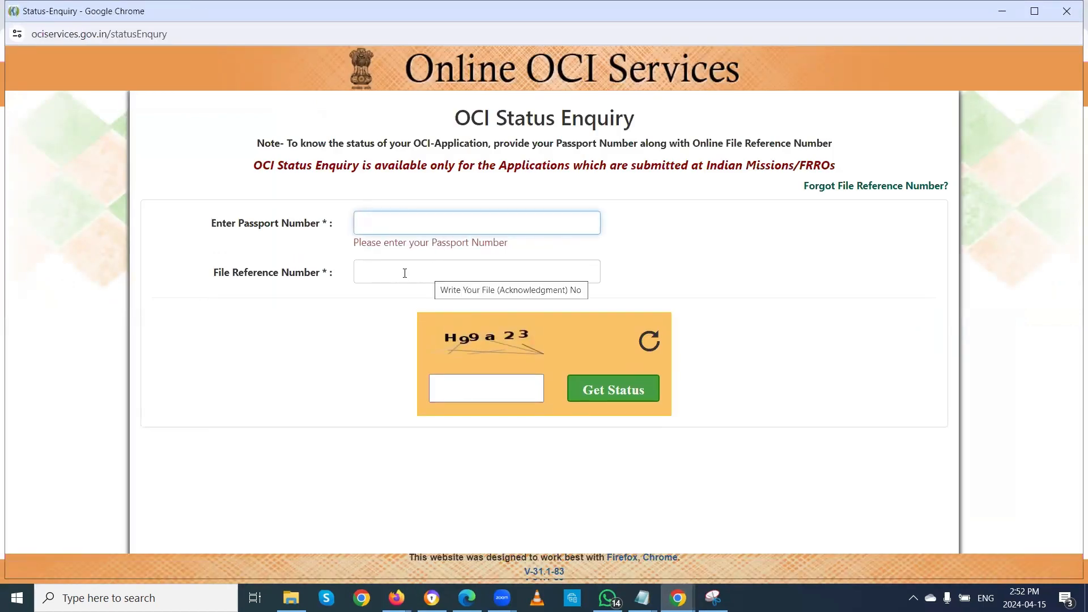
{"action": "left_click", "coordinate": [404, 273]}
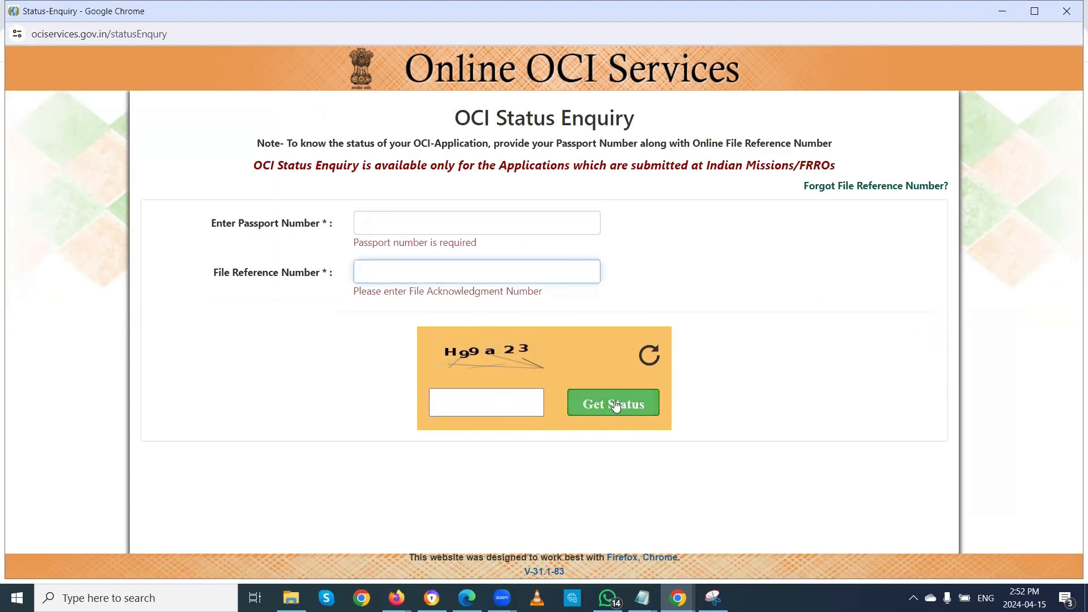
{"action": "left_click", "coordinate": [1069, 14]}
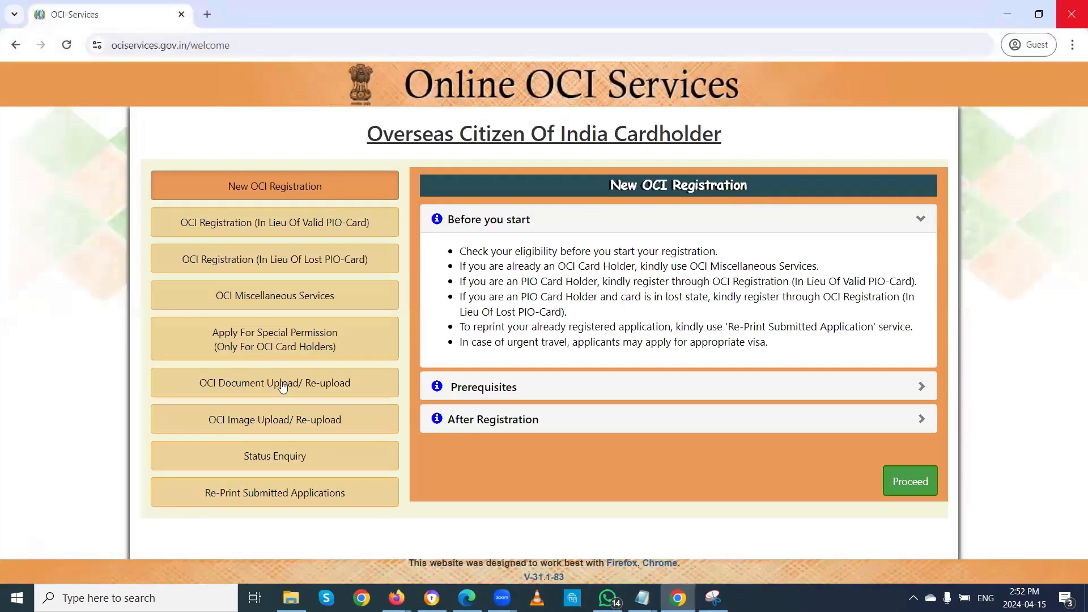
{"action": "left_click", "coordinate": [287, 495]}
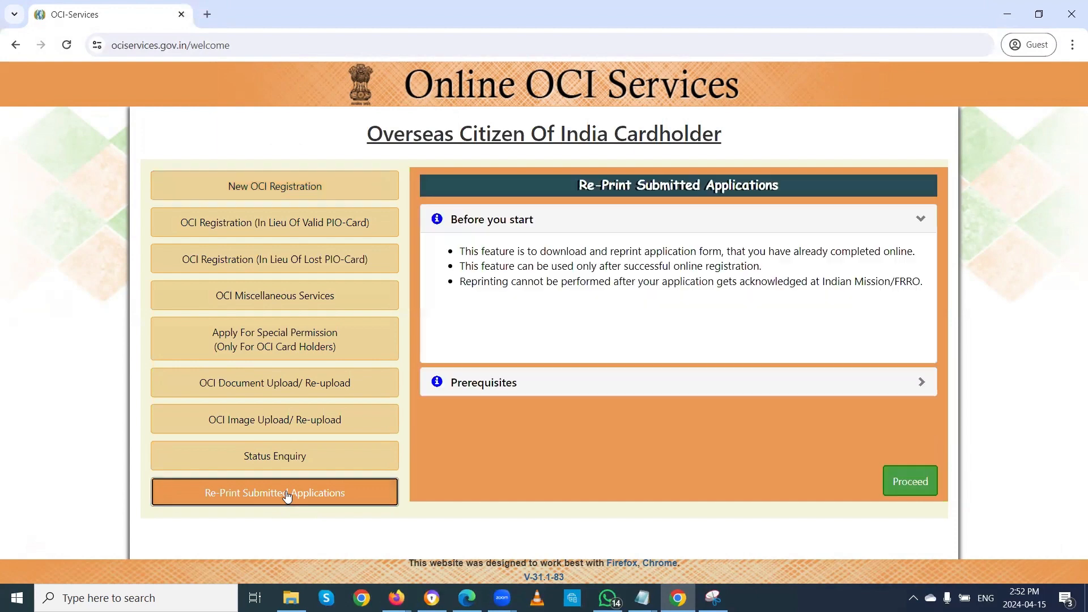
{"action": "left_click", "coordinate": [909, 482]}
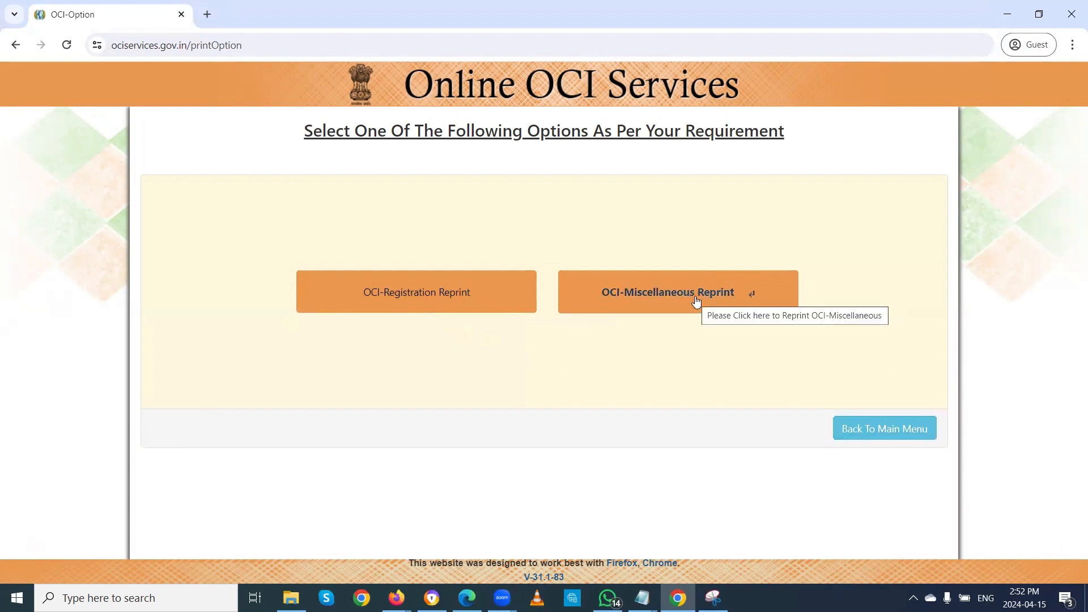
{"action": "left_click", "coordinate": [866, 430]}
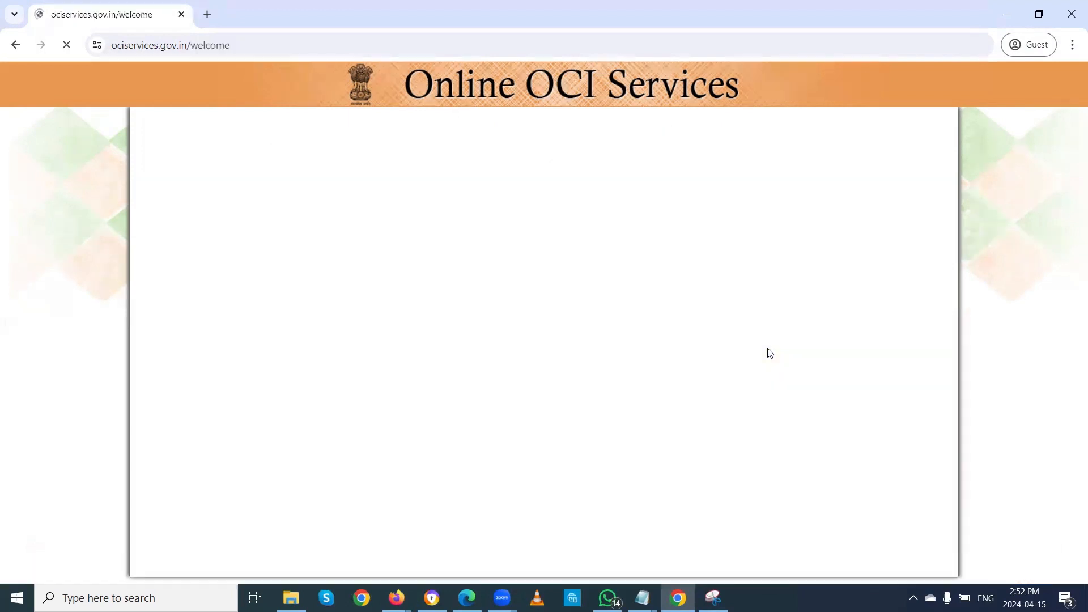